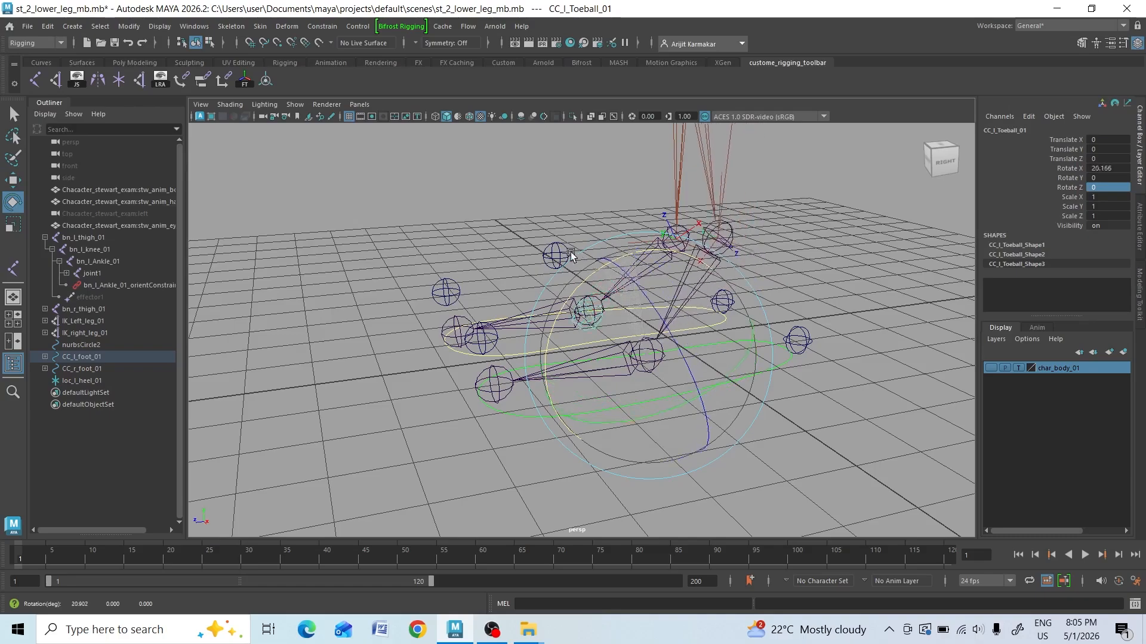
# Undo the last rotation of the left toe ball control.
pyautogui.hotkey('ctrl', 'z')
pyautogui.keyDown('alt'); pyautogui.moveTo(712, 299); pyautogui.dragTo(800, 365); pyautogui.keyUp('alt')
pyautogui.press('w')
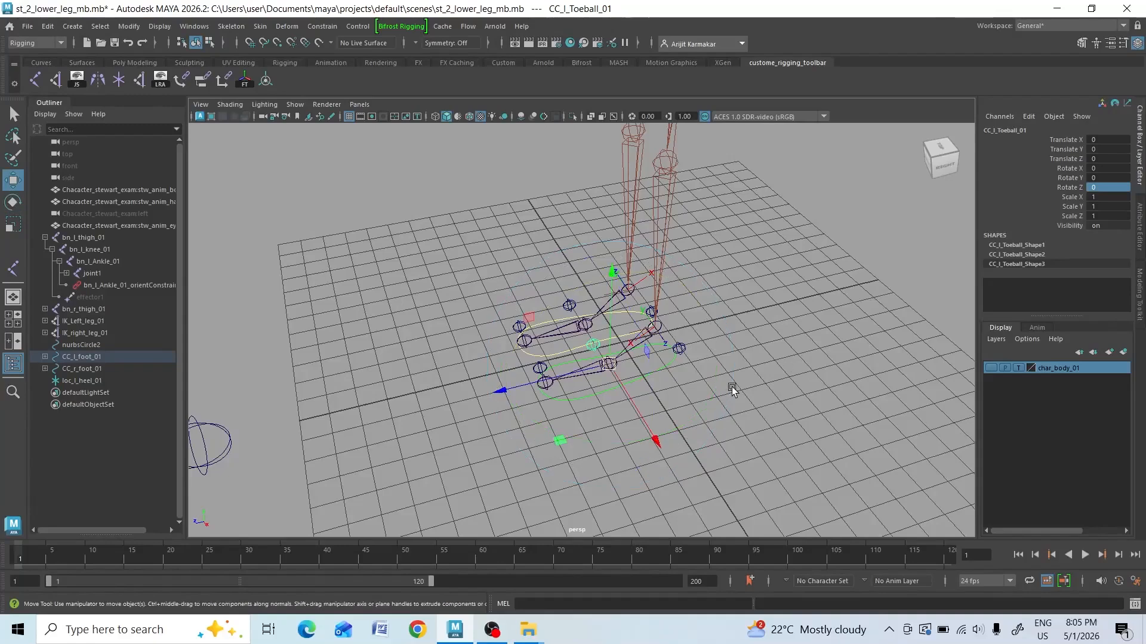
# Try moving the left foot control to test the leg rig, and undo the move.
pyautogui.click(657, 383)
pyautogui.moveTo(654, 331); pyautogui.dragTo(633, 282)
pyautogui.hotkey('ctrl', 'z')
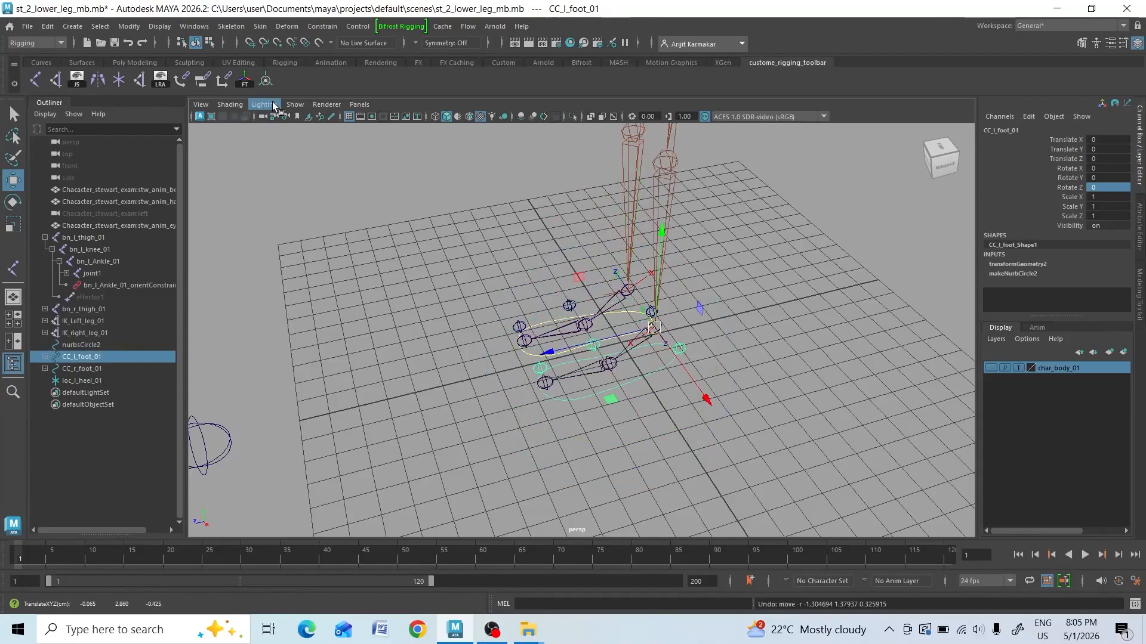
# Turn off the display of locators in the viewport and clear the selection.
pyautogui.click(294, 104)
pyautogui.moveTo(338, 157)
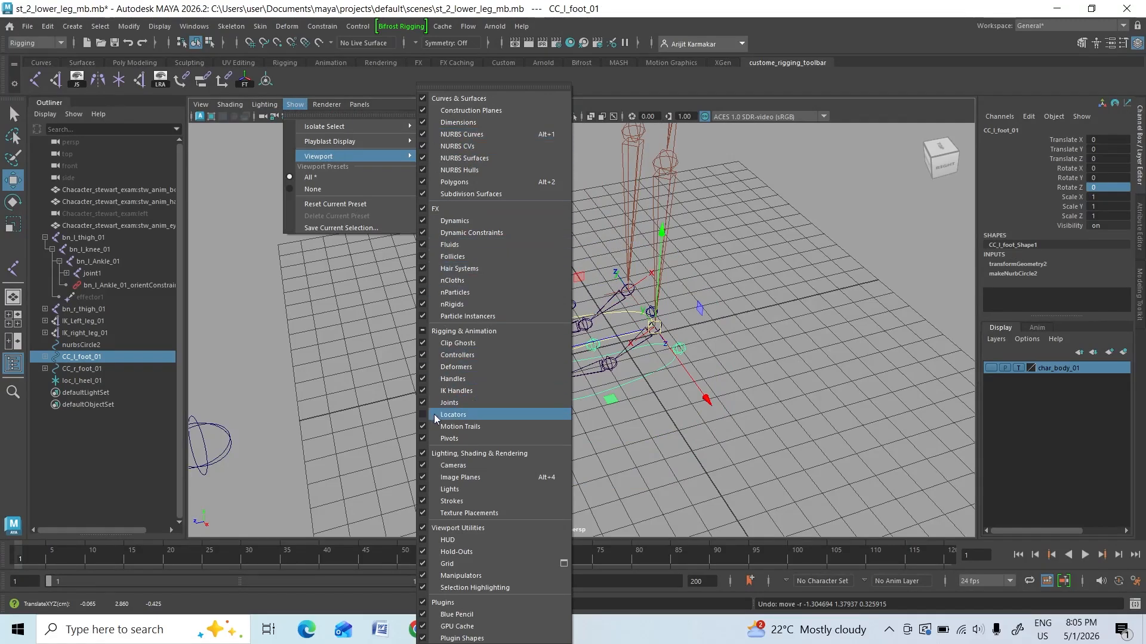
pyautogui.click(721, 424)
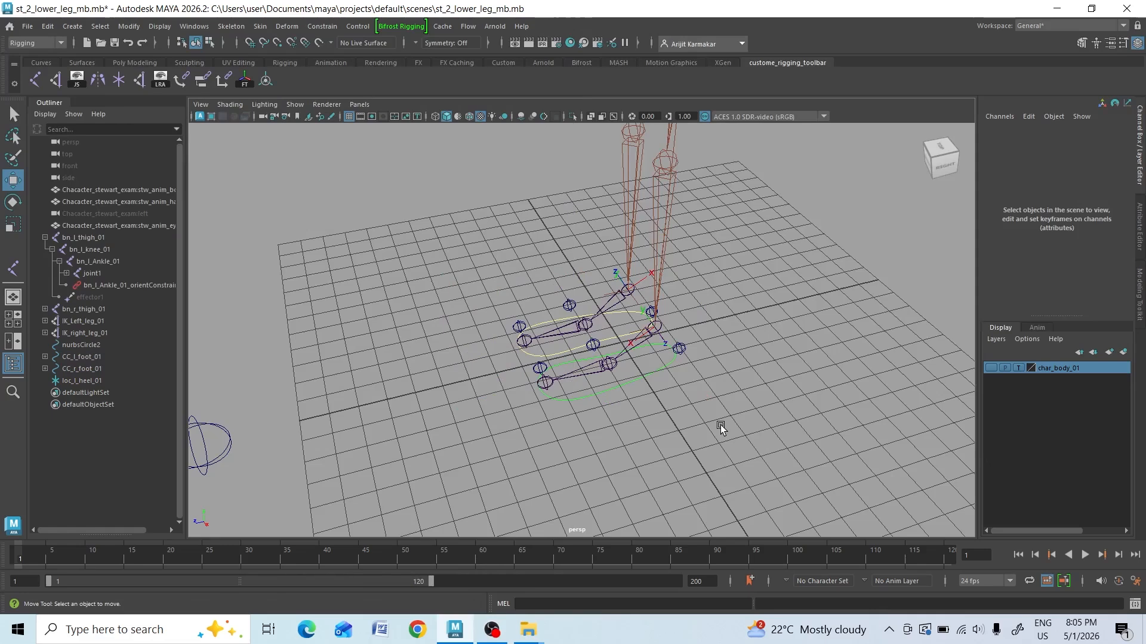
# Examine the foot controls and the leg joint chains from several angles and distances.
pyautogui.scroll(5, 722, 380)
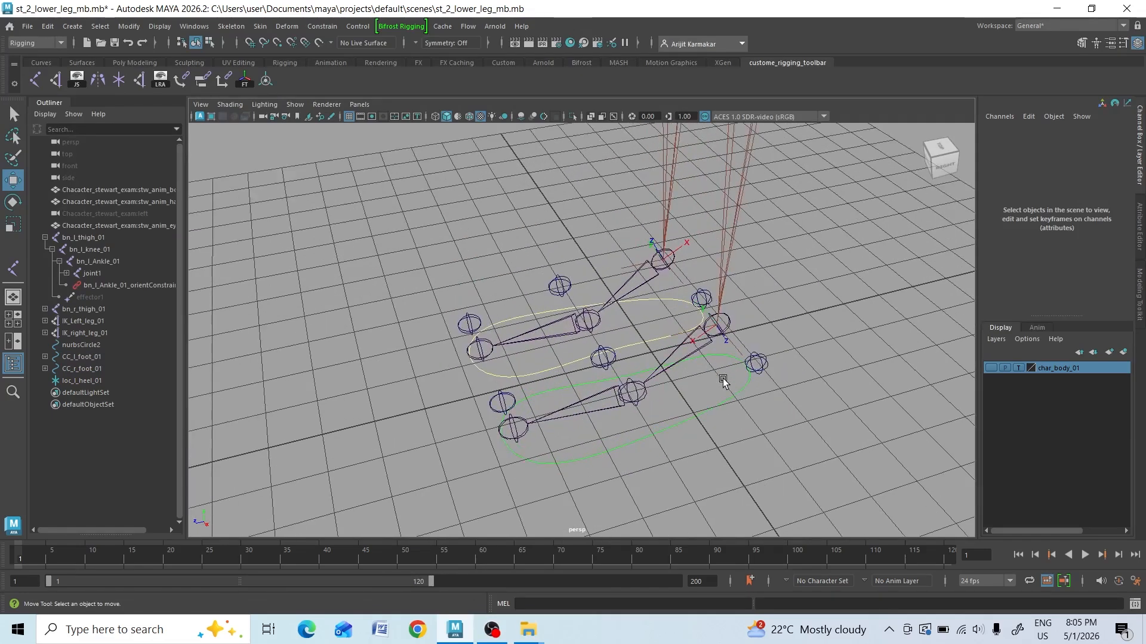
pyautogui.keyDown('alt'); pyautogui.moveTo(761, 355); pyautogui.dragTo(606, 390, button='middle'); pyautogui.keyUp('alt')
pyautogui.scroll(-6, 606, 390)
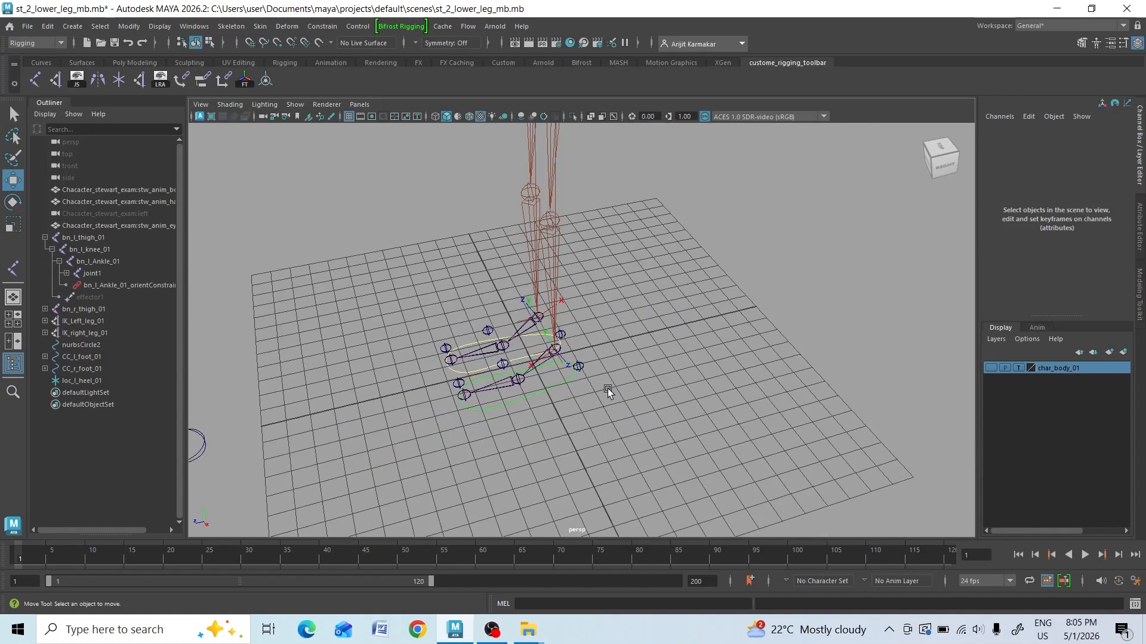
pyautogui.keyDown('alt'); pyautogui.moveTo(618, 385); pyautogui.dragTo(685, 416); pyautogui.keyUp('alt')
pyautogui.scroll(-3, 686, 421)
pyautogui.scroll(3, 687, 407)
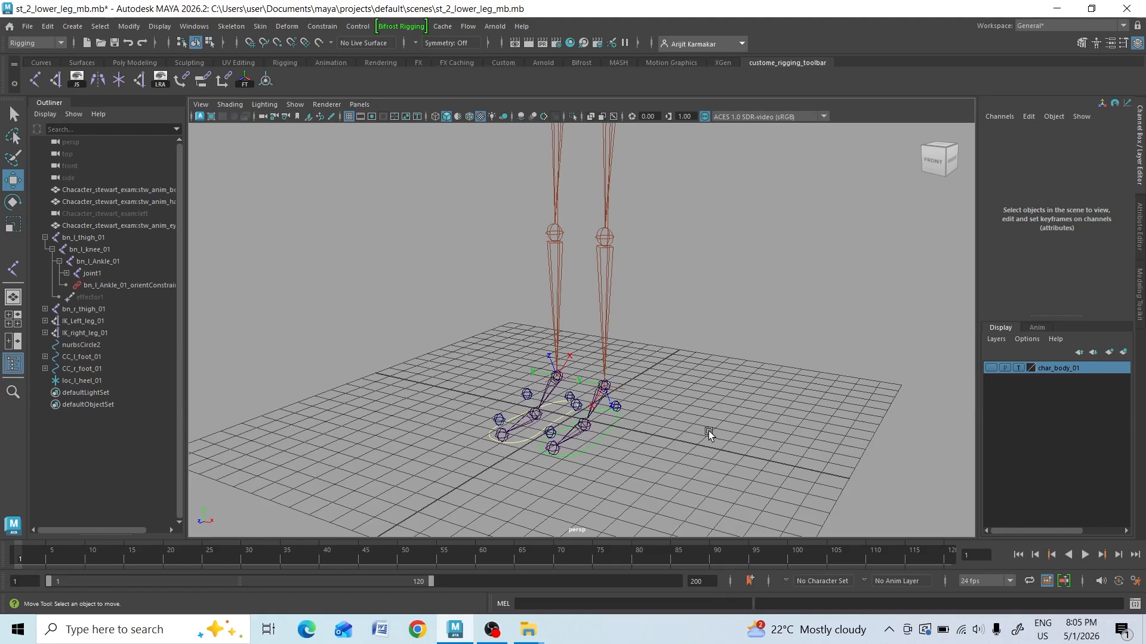
pyautogui.scroll(4, 709, 431)
pyautogui.keyDown('alt'); pyautogui.moveTo(709, 431); pyautogui.dragTo(695, 349, button='middle'); pyautogui.keyUp('alt')
pyautogui.keyDown('alt'); pyautogui.moveTo(694, 382); pyautogui.dragTo(649, 432); pyautogui.keyUp('alt')
pyautogui.keyDown('alt'); pyautogui.moveTo(653, 434); pyautogui.dragTo(728, 385, button='middle'); pyautogui.keyUp('alt')
pyautogui.scroll(-5, 728, 385)
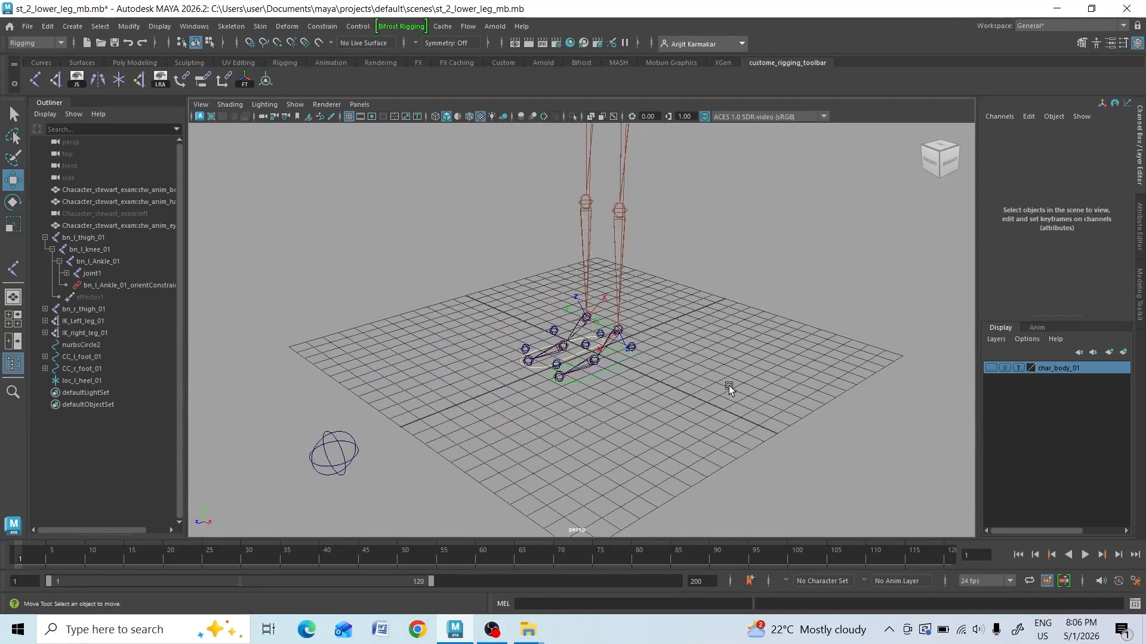
pyautogui.keyDown('alt'); pyautogui.moveTo(691, 289); pyautogui.dragTo(680, 332); pyautogui.keyUp('alt')
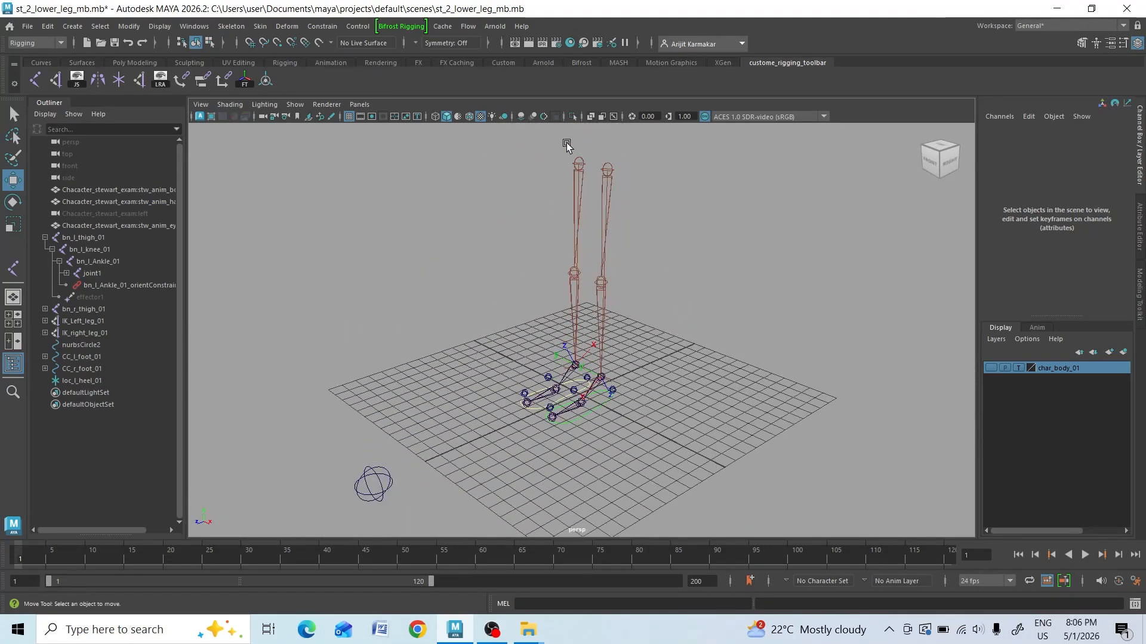
# Duplicate the spare spherical control curve nurbsCircle2 and move the copy along Z toward the legs, to about 2.947.
pyautogui.click(385, 473)
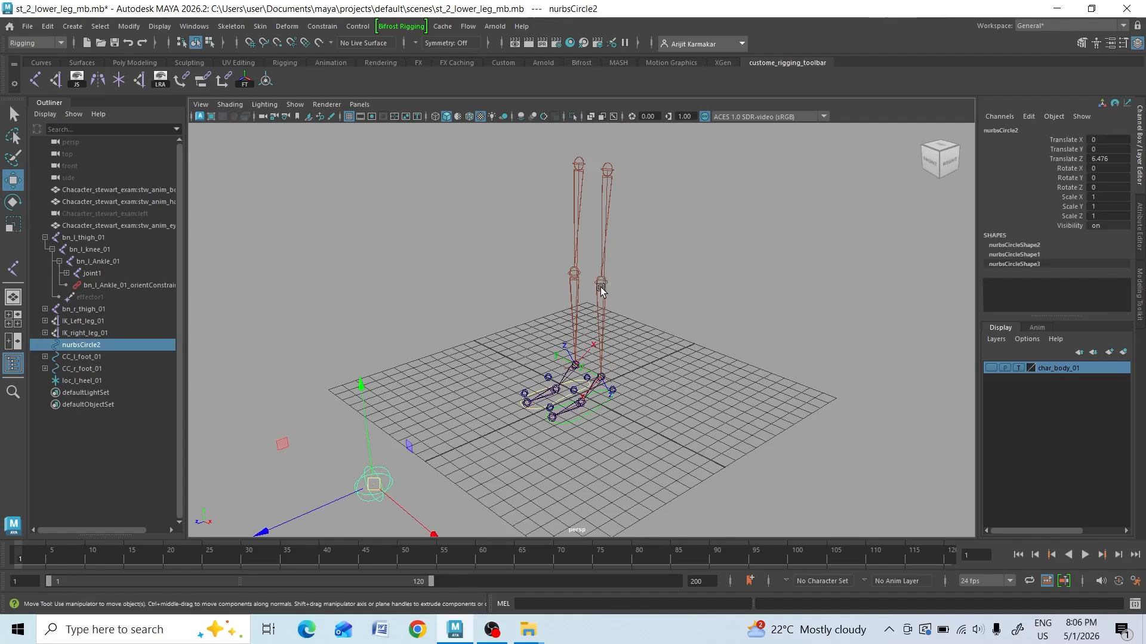
pyautogui.keyDown('alt'); pyautogui.moveTo(602, 281); pyautogui.dragTo(447, 399); pyautogui.keyUp('alt')
pyautogui.moveTo(318, 408); pyautogui.dragTo(376, 394)
pyautogui.hotkey('ctrl', 'd')
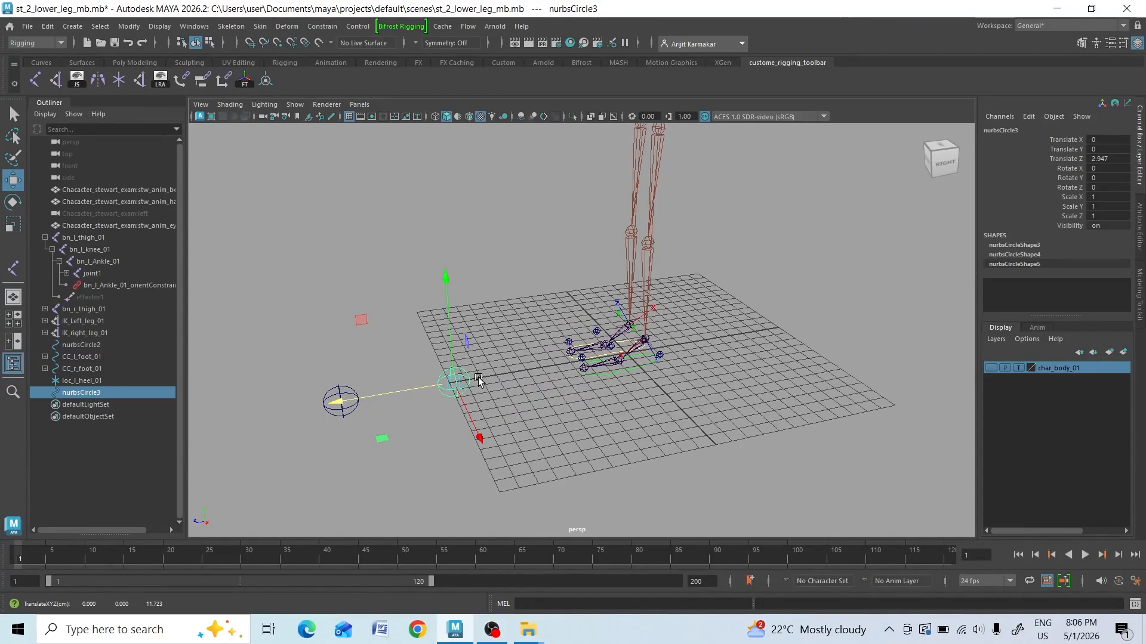
pyautogui.keyDown('alt'); pyautogui.moveTo(475, 376); pyautogui.dragTo(479, 377); pyautogui.keyUp('alt')
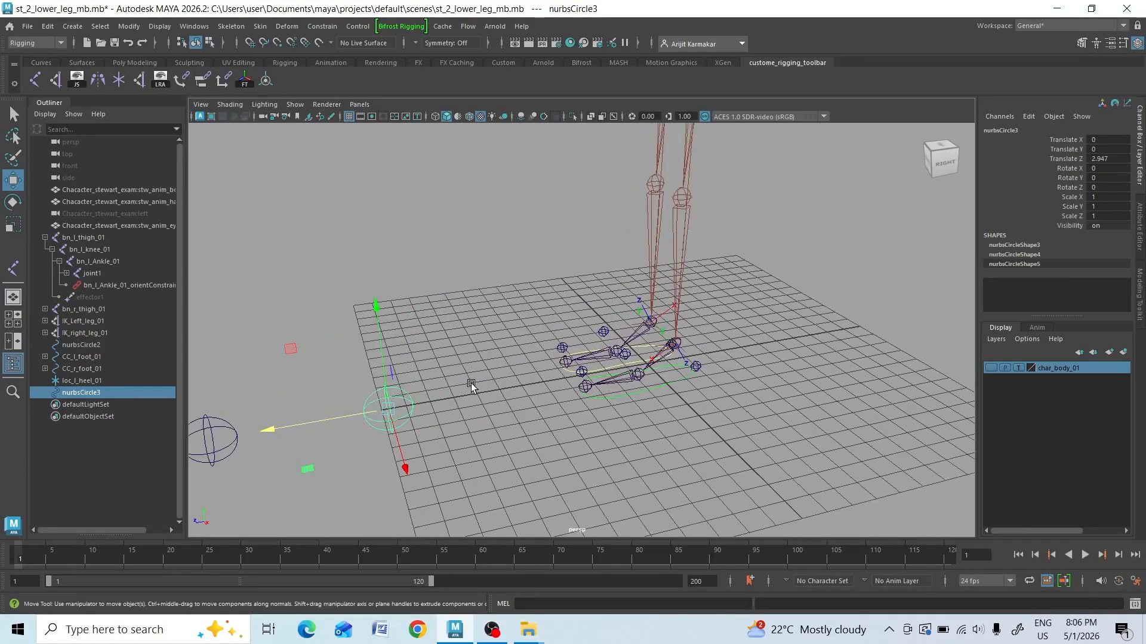
# Snap the duplicated control to the left knee joint and scale it uniformly to about 0.721.
pyautogui.press('v')
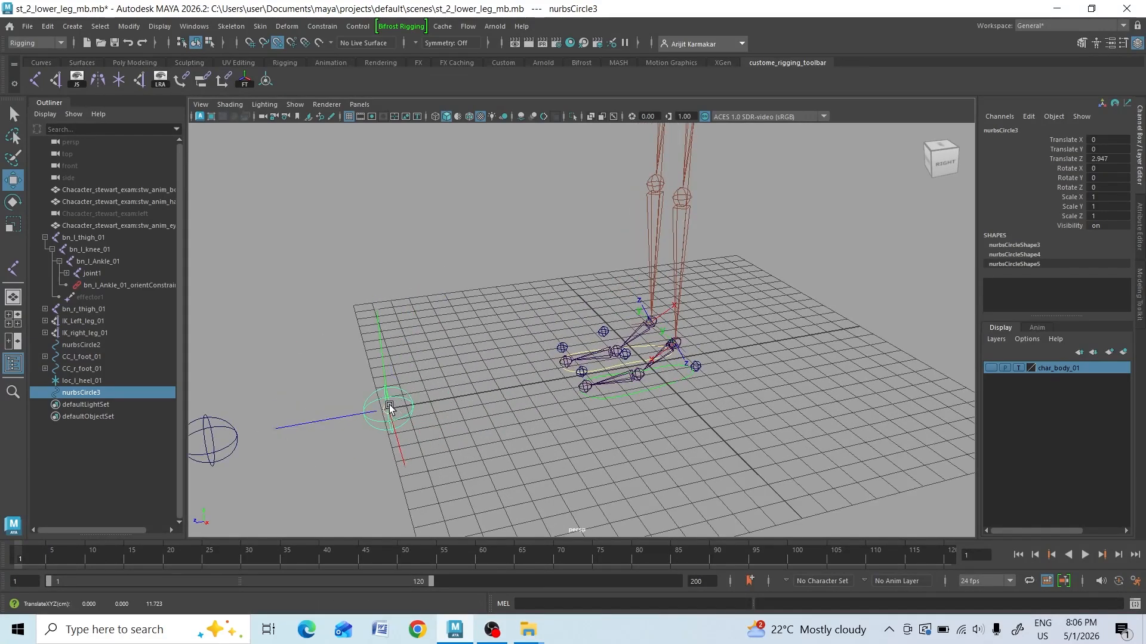
pyautogui.moveTo(389, 405); pyautogui.dragTo(681, 197)
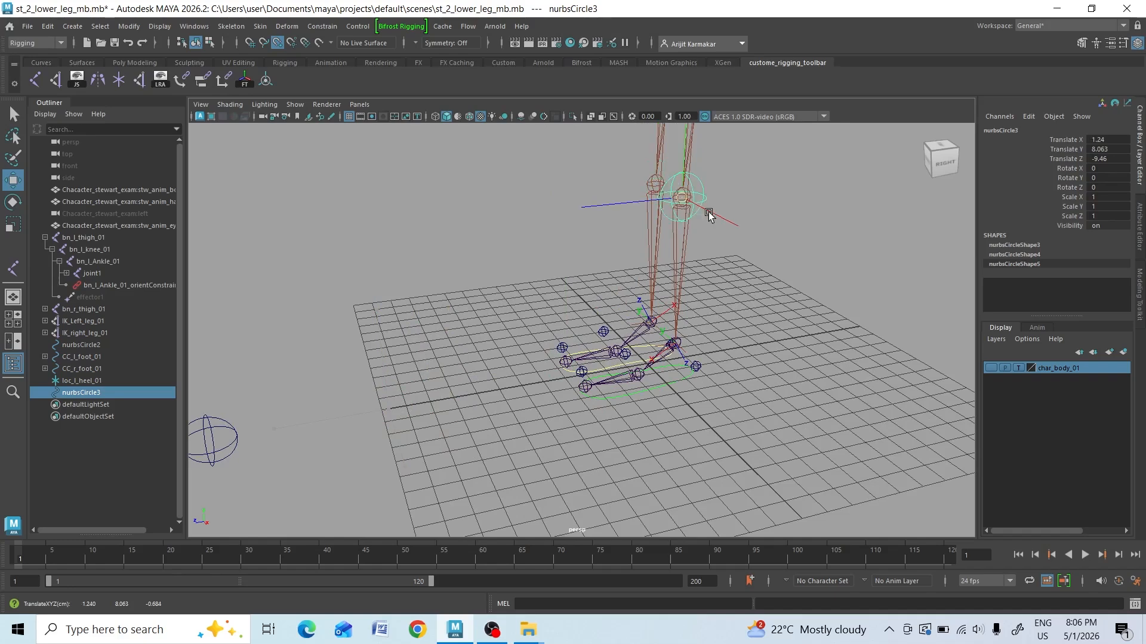
pyautogui.keyDown('alt'); pyautogui.moveTo(722, 257); pyautogui.dragTo(567, 320); pyautogui.keyUp('alt')
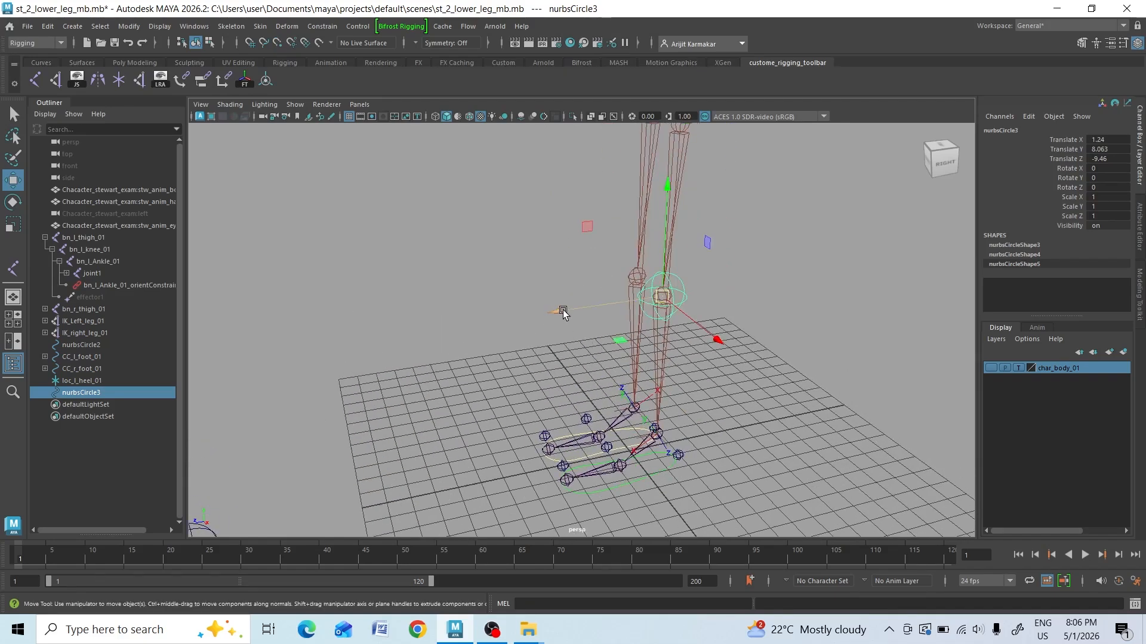
pyautogui.press('r')
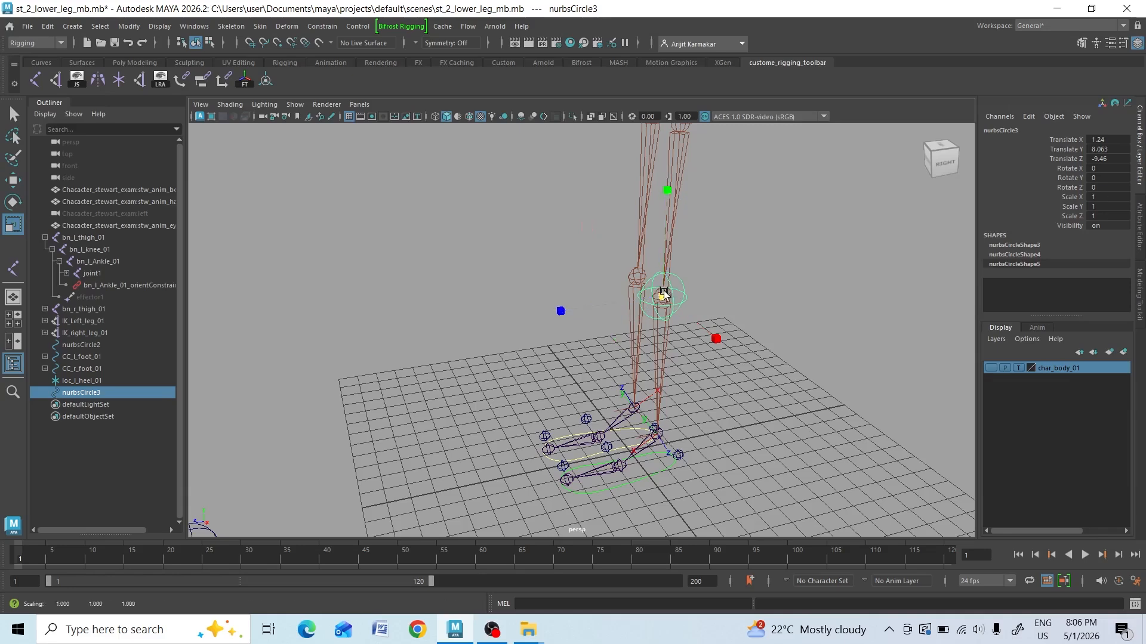
pyautogui.moveTo(664, 293); pyautogui.dragTo(653, 275)
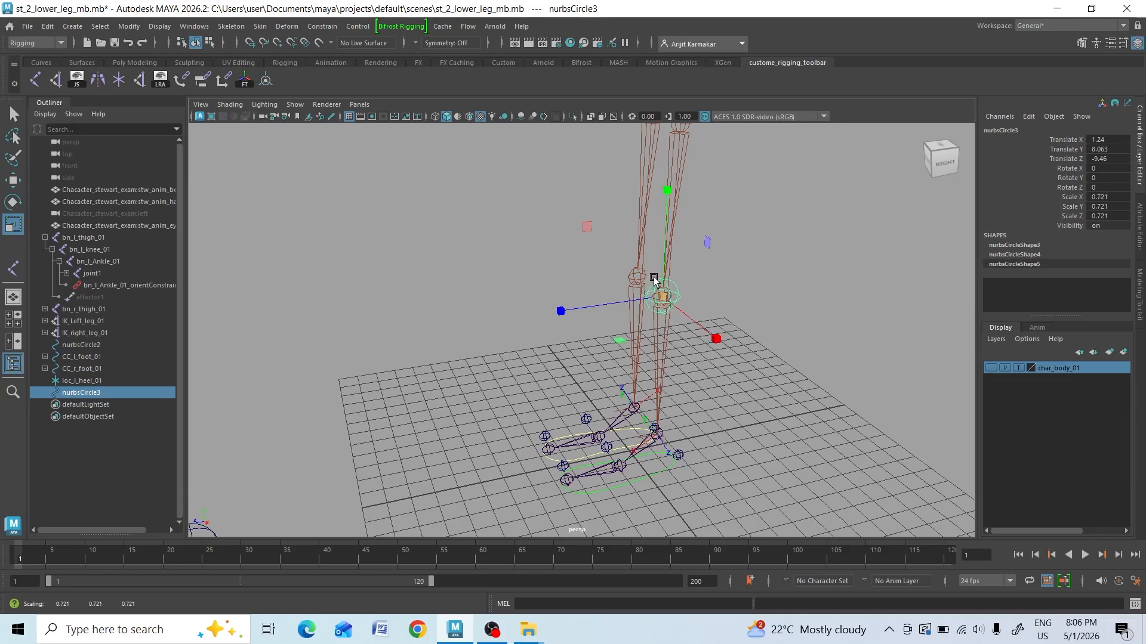
pyautogui.press('w')
# In the right side view, move the control in front of the knee to Translate Z about -4.455 and show the char_body_01 layer.
pyautogui.press('space')
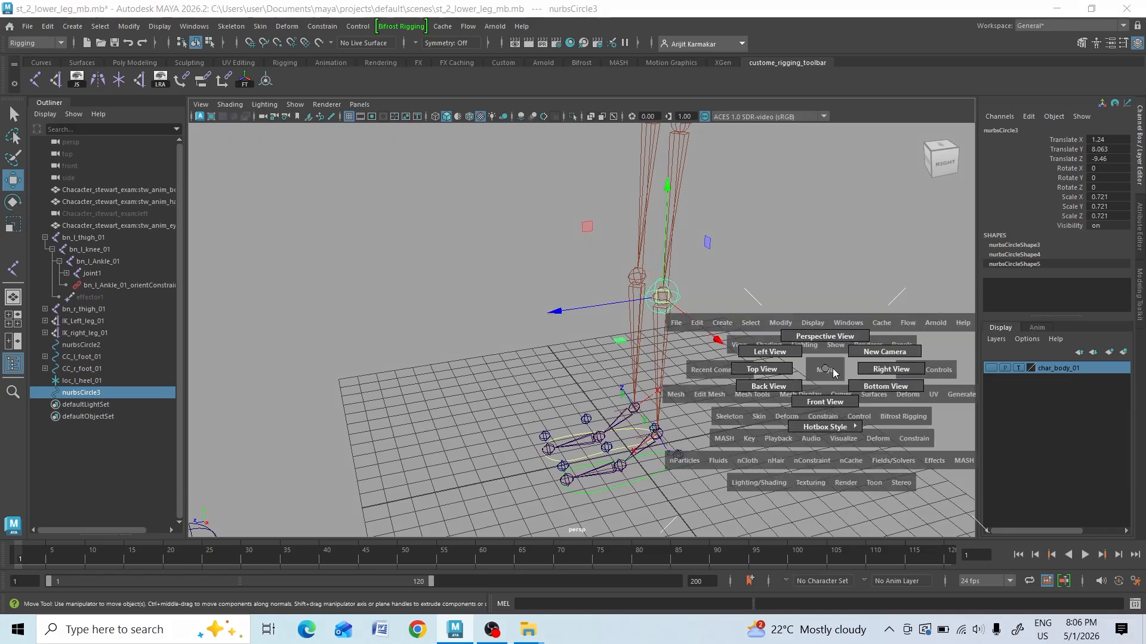
pyautogui.click(878, 370)
pyautogui.scroll(-5, 597, 268)
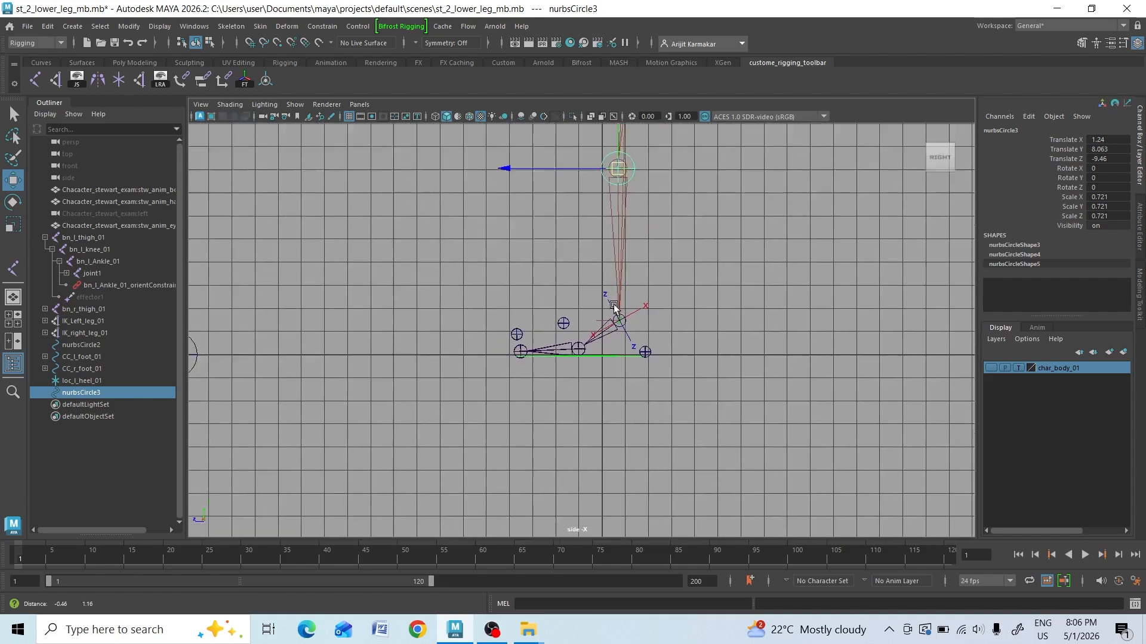
pyautogui.keyDown('alt'); pyautogui.moveTo(614, 305); pyautogui.dragTo(627, 420, button='middle'); pyautogui.keyUp('alt')
pyautogui.moveTo(528, 285); pyautogui.dragTo(409, 286)
pyautogui.click(991, 368)
# Scale the knee control uniformly to about 0.56 and hide the char_body_01 layer in the perspective view.
pyautogui.press('r')
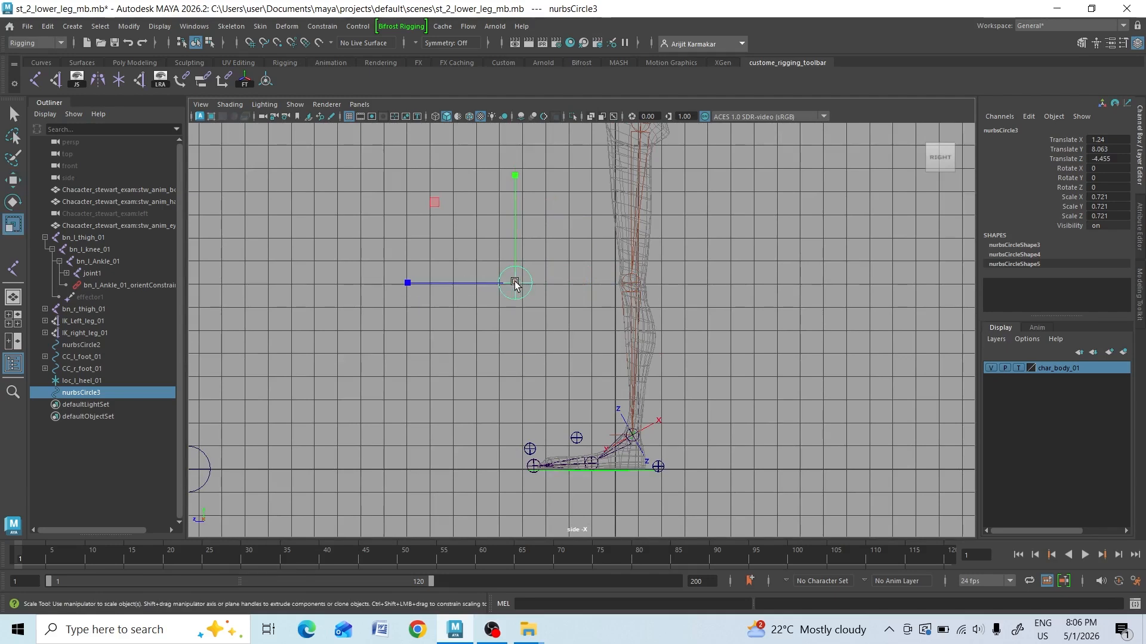
pyautogui.moveTo(515, 283); pyautogui.dragTo(507, 276)
pyautogui.press('space')
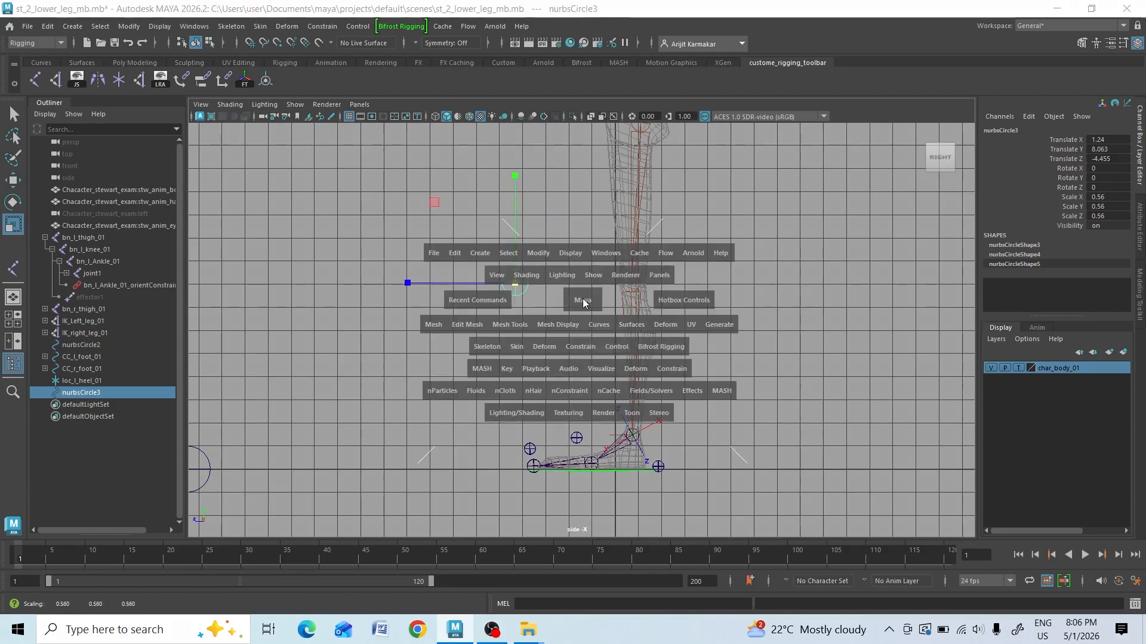
pyautogui.moveTo(583, 300); pyautogui.dragTo(663, 280)
pyautogui.press('w')
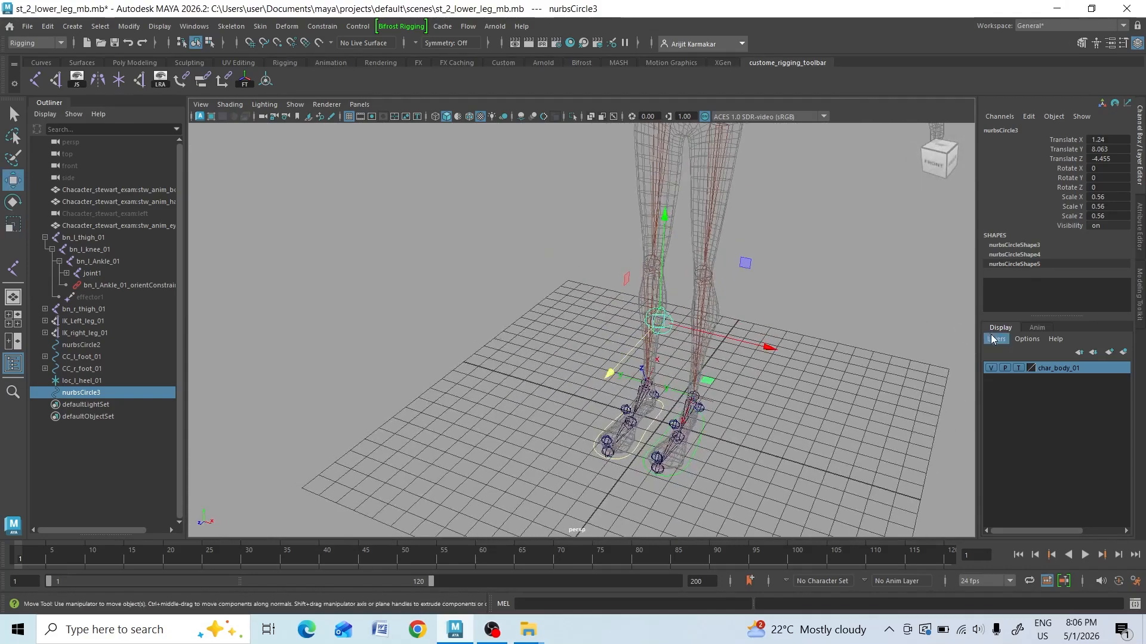
pyautogui.click(990, 368)
# Duplicate the left knee control and snap the copy along X to the right knee joint, at Translate X -1.24.
pyautogui.keyDown('alt'); pyautogui.moveTo(800, 356); pyautogui.dragTo(824, 355); pyautogui.keyUp('alt')
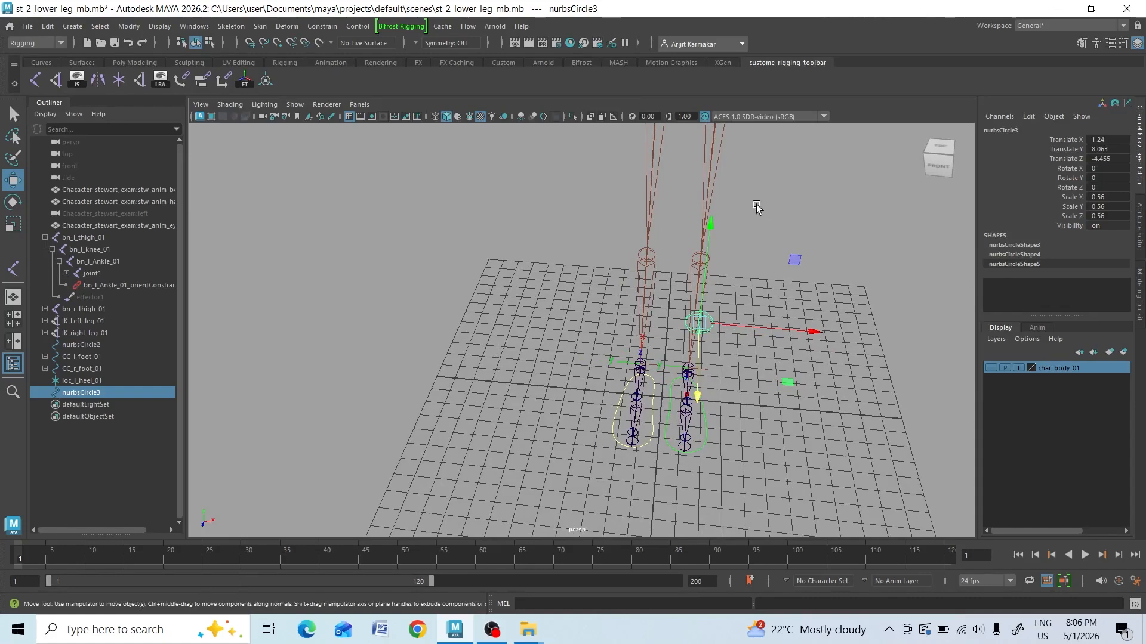
pyautogui.keyDown('alt'); pyautogui.moveTo(728, 285); pyautogui.dragTo(631, 316); pyautogui.keyUp('alt')
pyautogui.scroll(2, 631, 315)
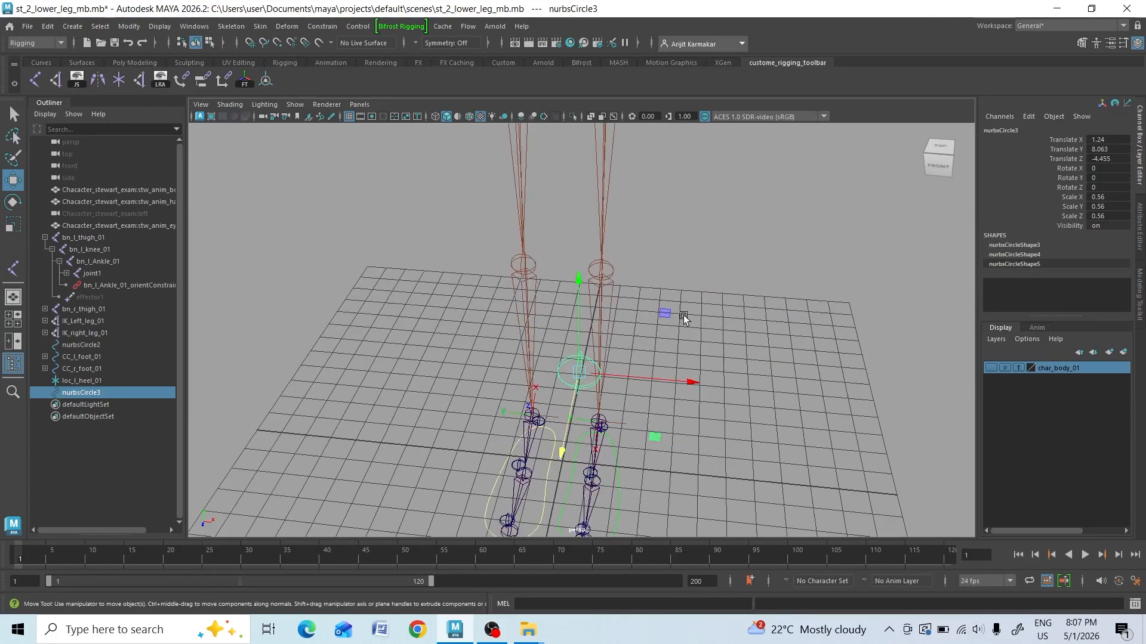
pyautogui.keyDown('alt'); pyautogui.moveTo(668, 372); pyautogui.dragTo(674, 398); pyautogui.keyUp('alt')
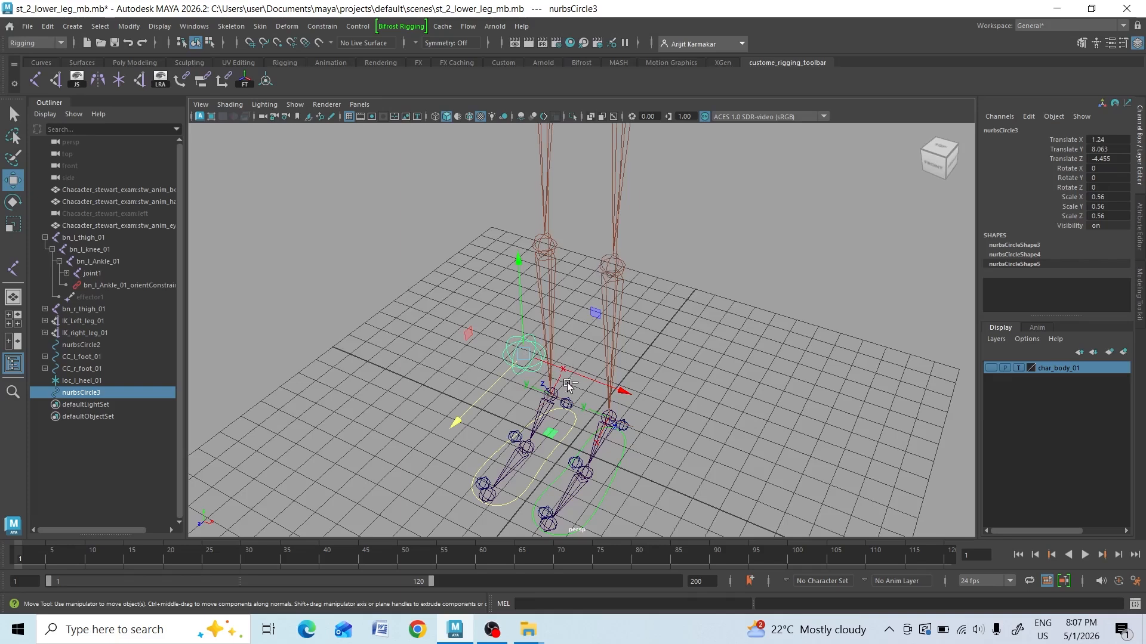
pyautogui.hotkey('ctrl', 'd')
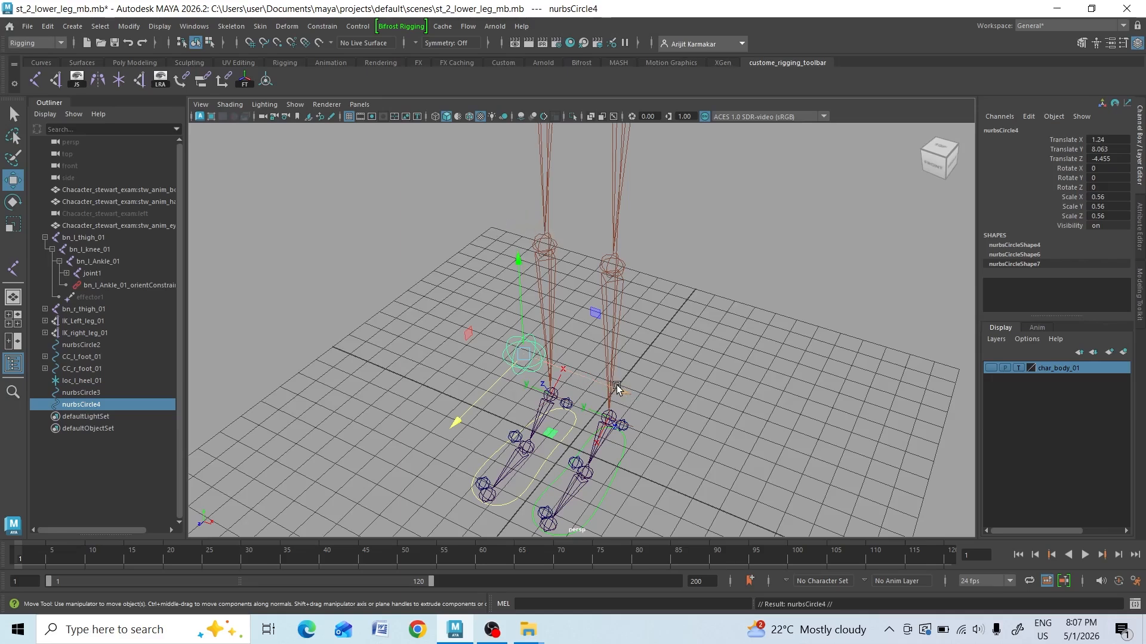
pyautogui.moveTo(617, 387); pyautogui.dragTo(617, 385)
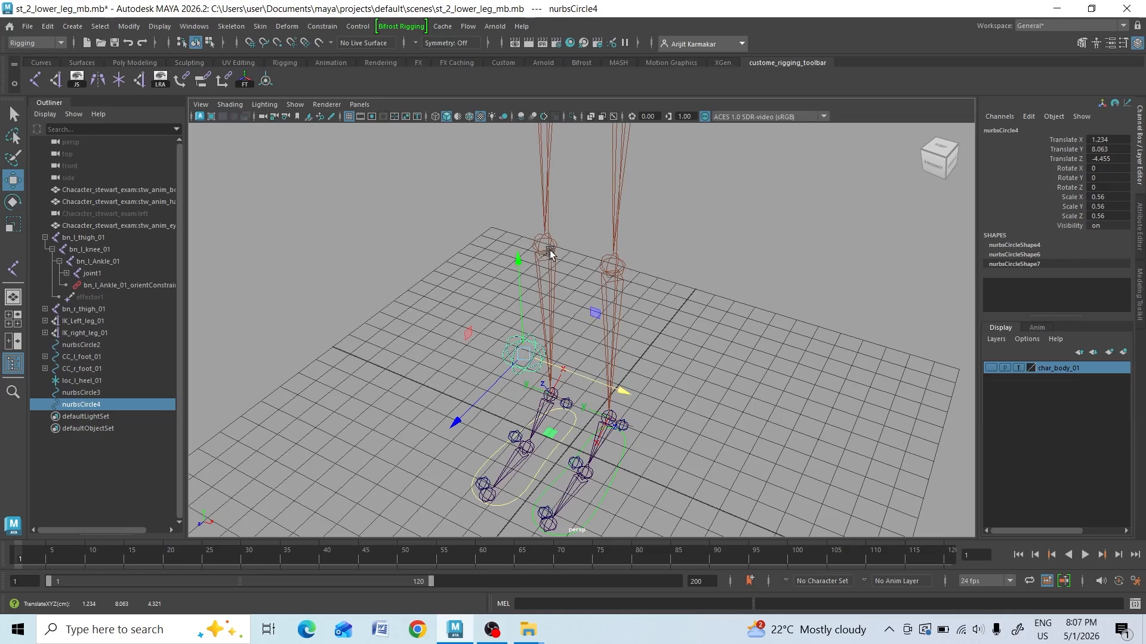
pyautogui.press('v')
pyautogui.moveTo(549, 249); pyautogui.dragTo(531, 245, button='middle')
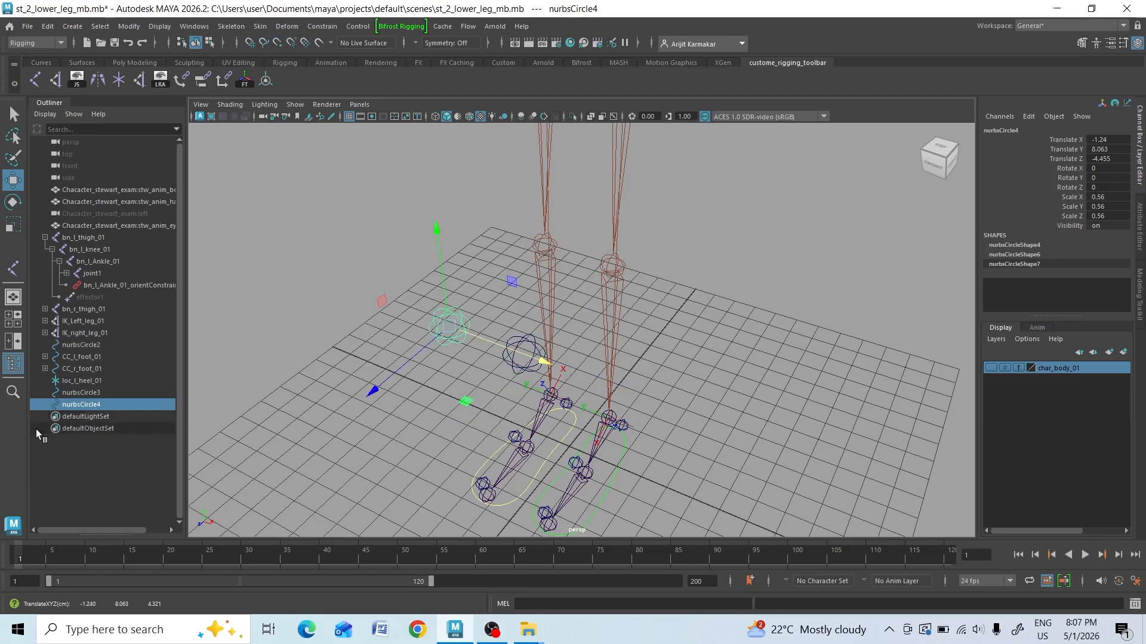
# Rename the left knee control nurbsCircle3 as CC_l_knee_01.
pyautogui.doubleClick(67, 393)
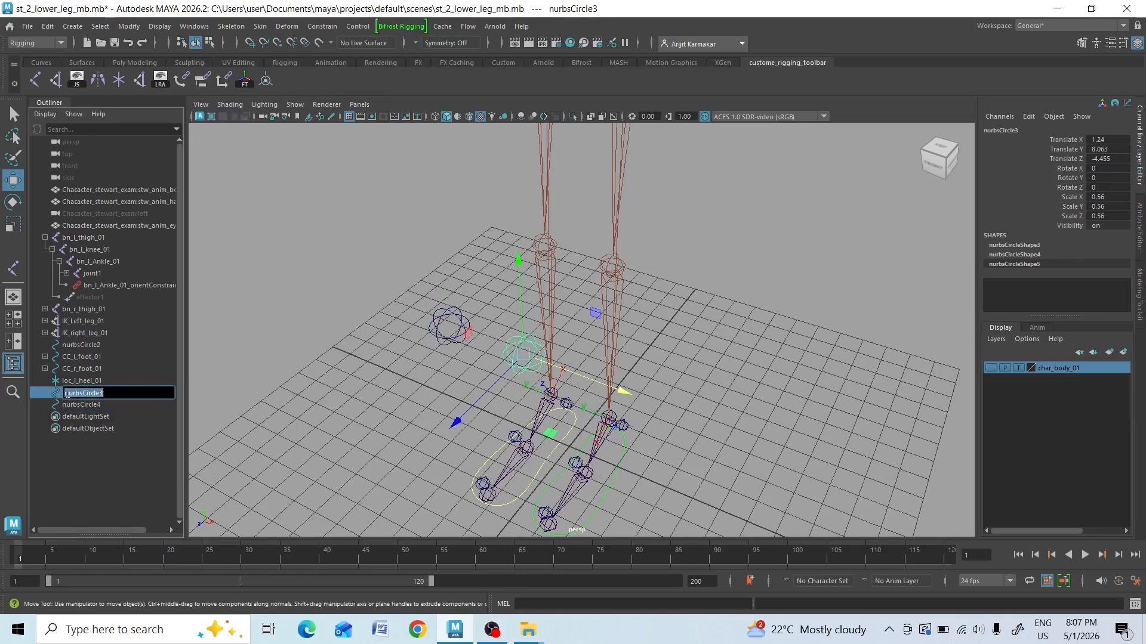
pyautogui.write('C')
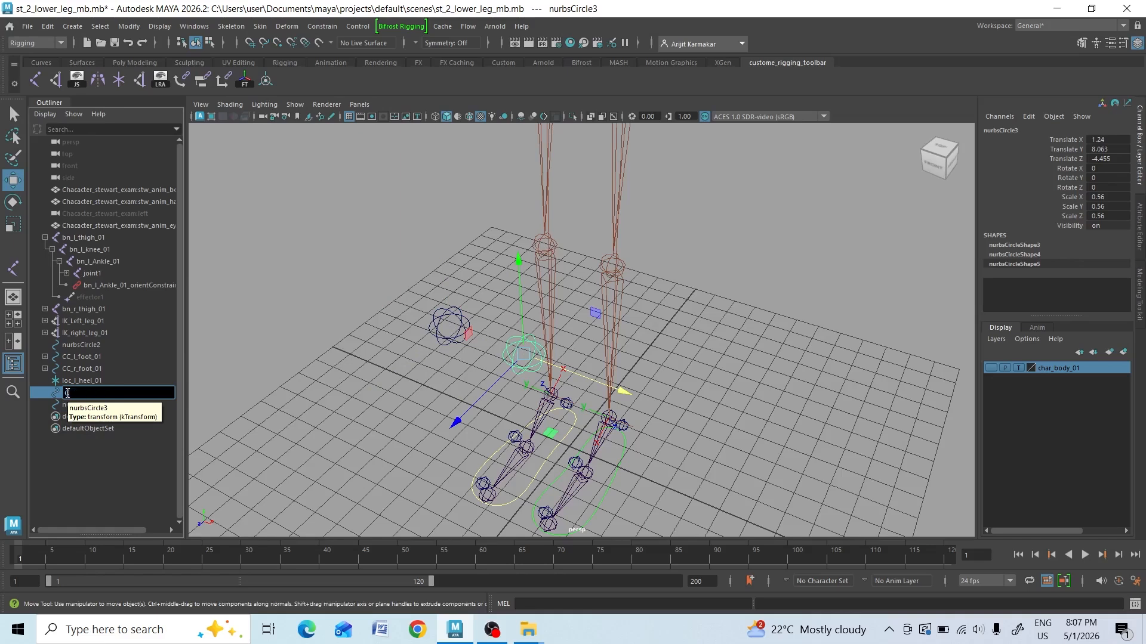
pyautogui.write('C_l_knee_01')
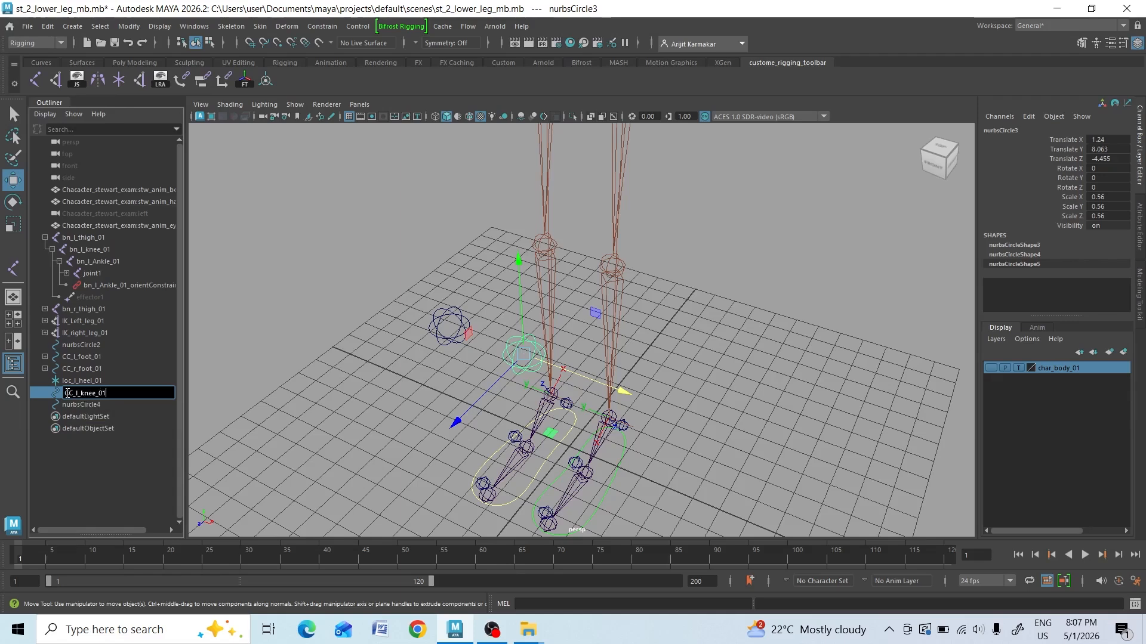
pyautogui.press('Return')
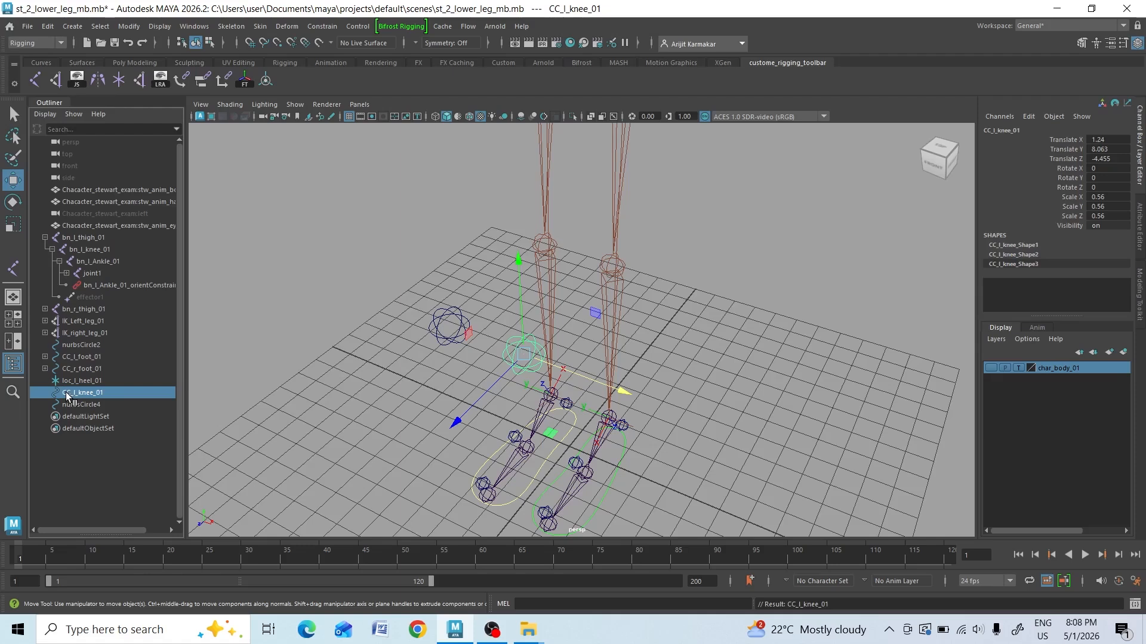
# Rename the right knee control nurbsCircle4 as CC_r_knee_01, reusing the left knee control's name.
pyautogui.doubleClick(67, 394)
pyautogui.hotkey('ctrl', 'c')
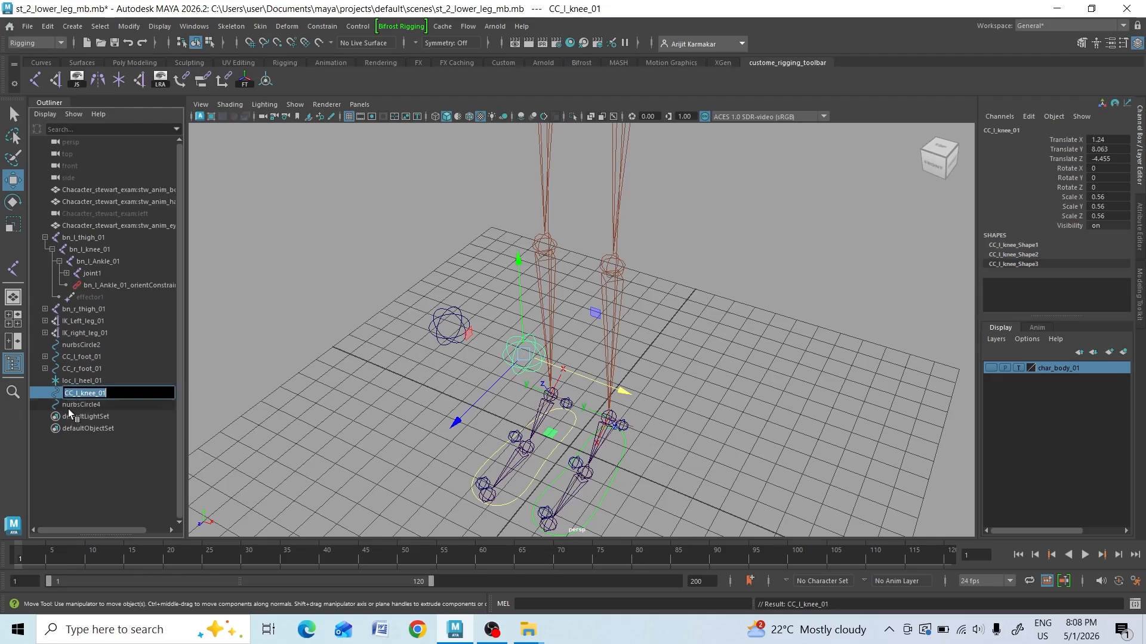
pyautogui.doubleClick(81, 405)
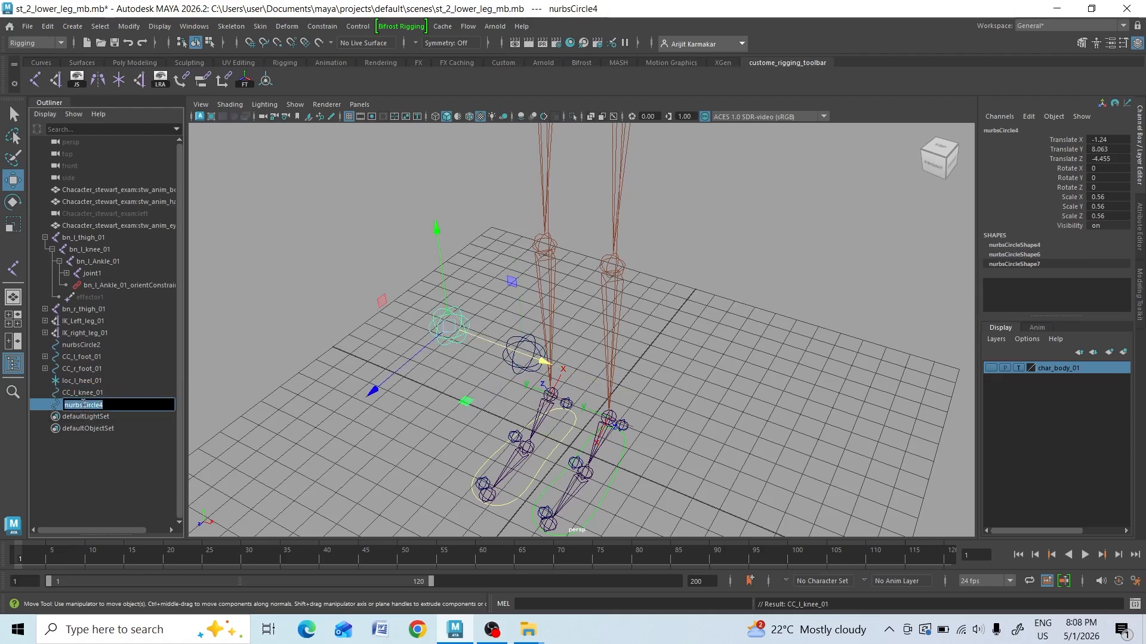
pyautogui.hotkey('ctrl', 'v')
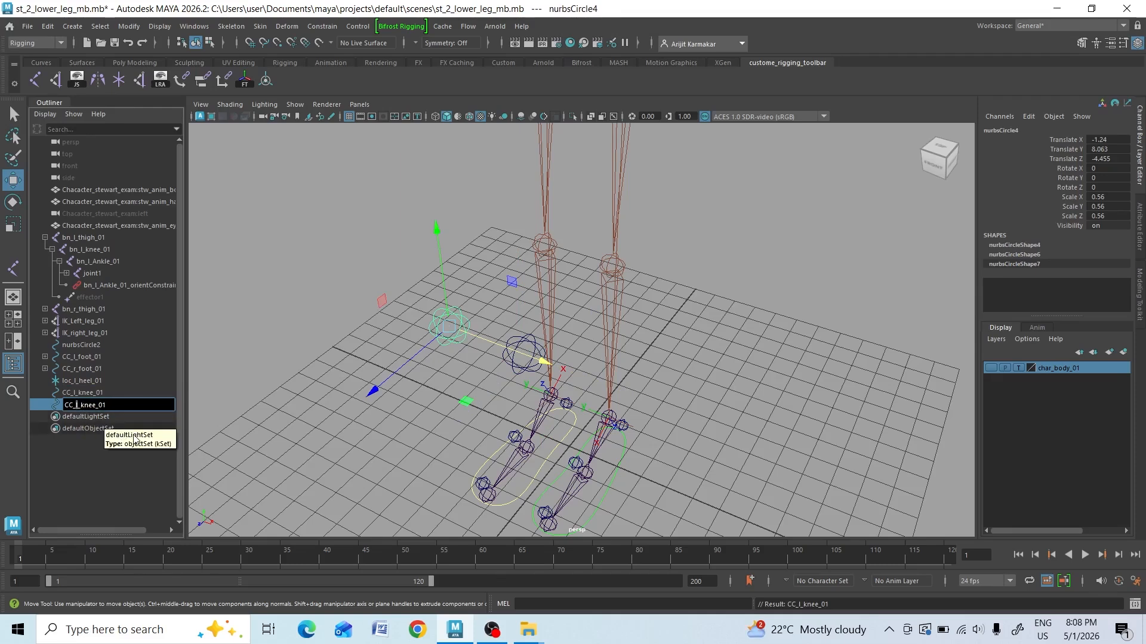
pyautogui.press('BackSpace')
pyautogui.write('r')
pyautogui.press('Return')
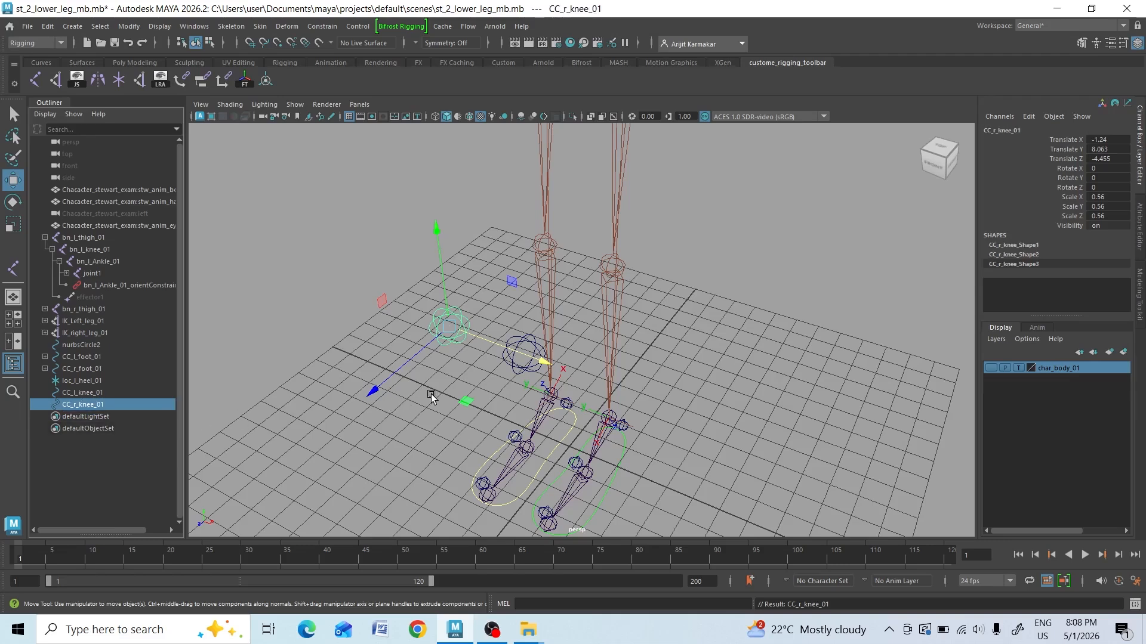
# Freeze the transformations of both knee controls, CC_l_knee_01 and CC_r_knee_01.
pyautogui.keyDown('shift'); pyautogui.click(526, 342); pyautogui.keyUp('shift')
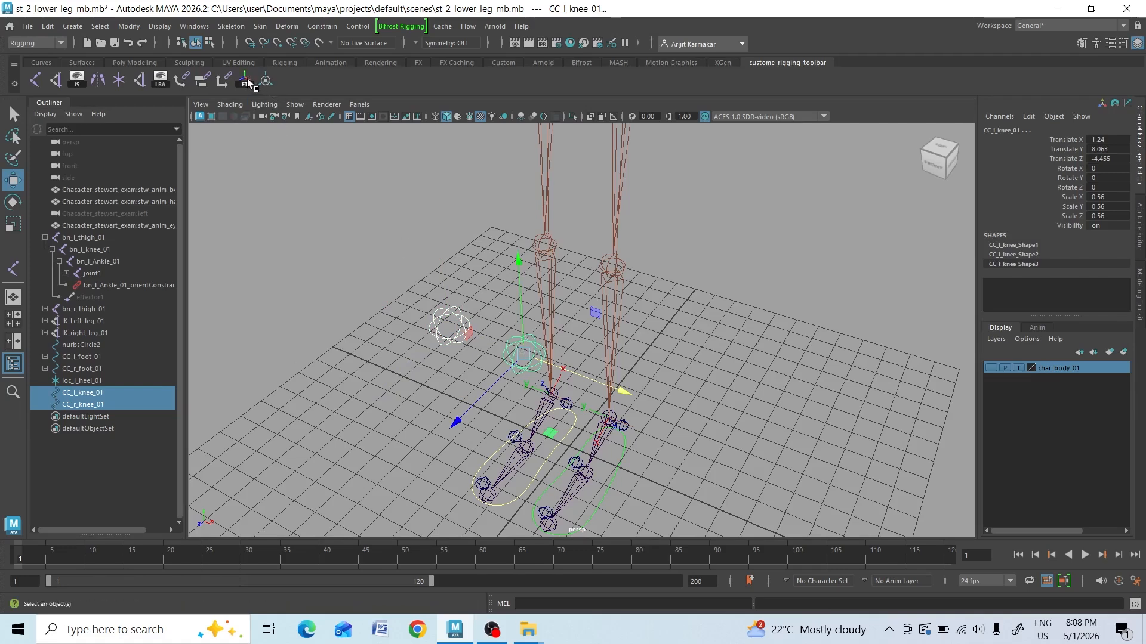
pyautogui.click(266, 80)
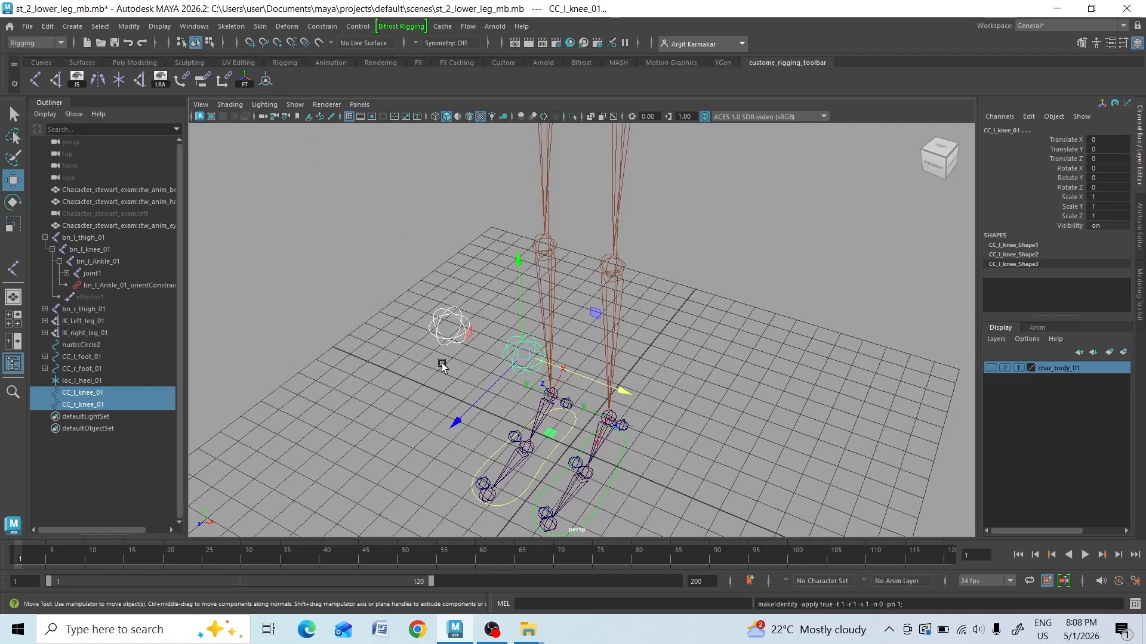
pyautogui.click(379, 368)
# Test-move the frozen left knee control along X, and undo the move.
pyautogui.click(526, 343)
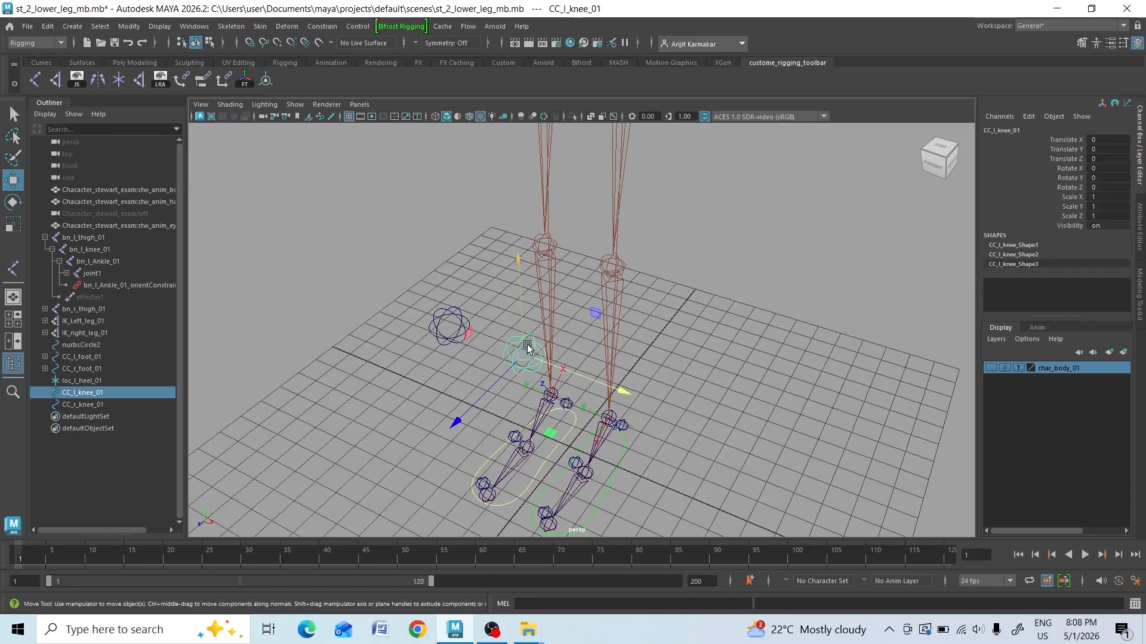
pyautogui.moveTo(563, 370); pyautogui.dragTo(604, 400)
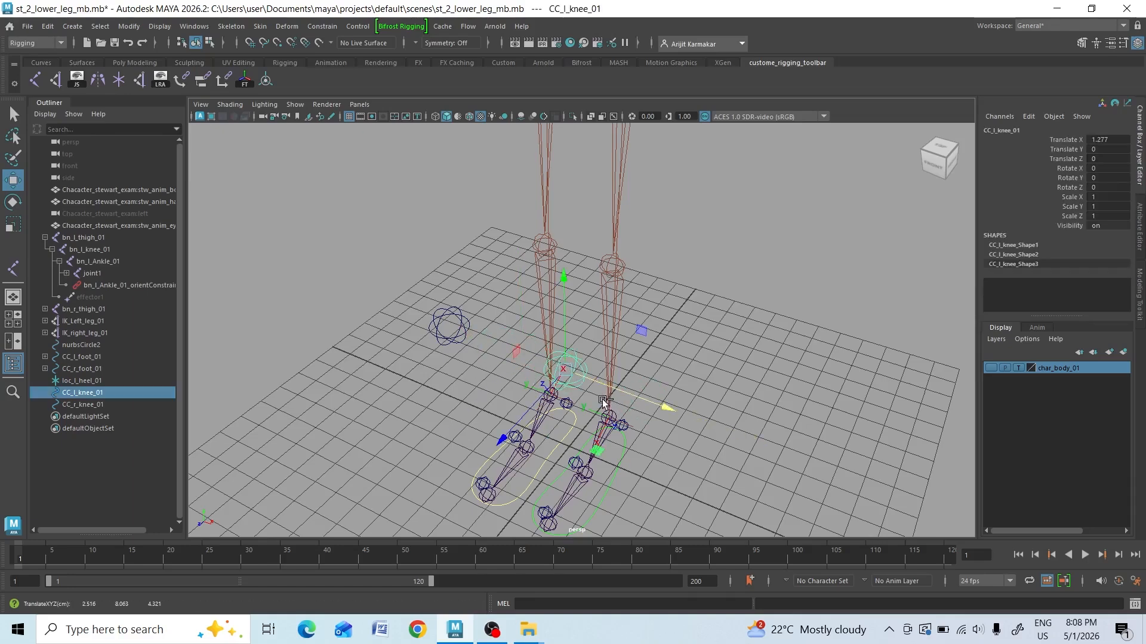
pyautogui.hotkey('ctrl', 'z')
# Reset the Pole Vector constraint options to their defaults and add the Pole Vector command to the custom rigging shelf.
pyautogui.keyDown('alt'); pyautogui.moveTo(686, 341); pyautogui.dragTo(633, 339); pyautogui.keyUp('alt')
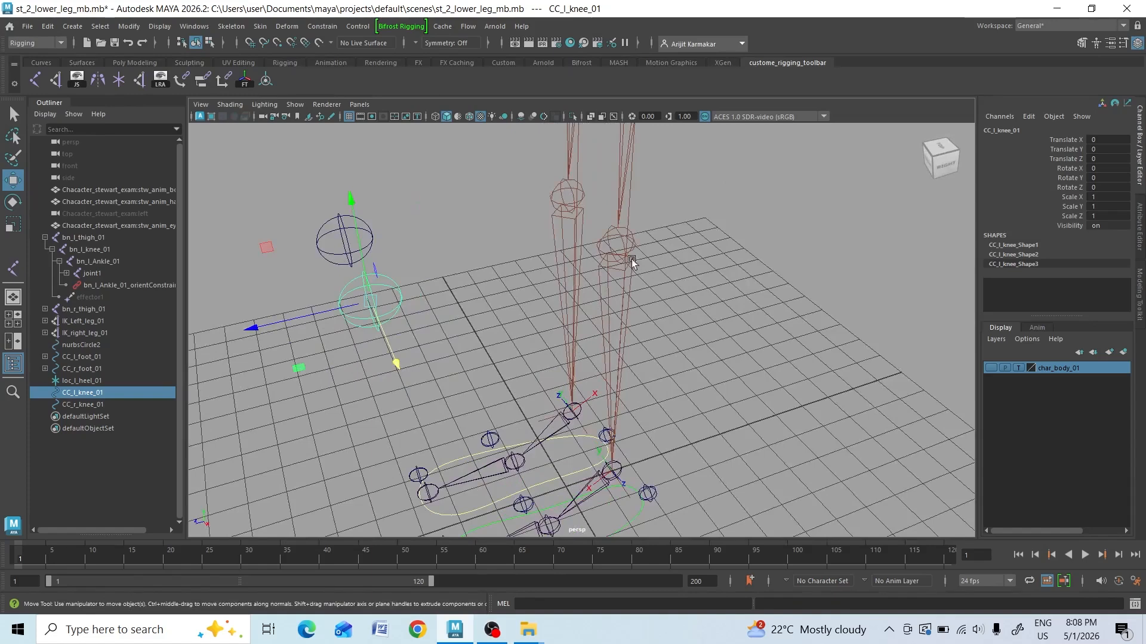
pyautogui.moveTo(458, 270)
pyautogui.keyDown('alt'); pyautogui.mouseDown()
pyautogui.moveTo(473, 264)
pyautogui.moveTo(465, 256)
pyautogui.mouseUp(); pyautogui.keyUp('alt')
pyautogui.click(324, 27)
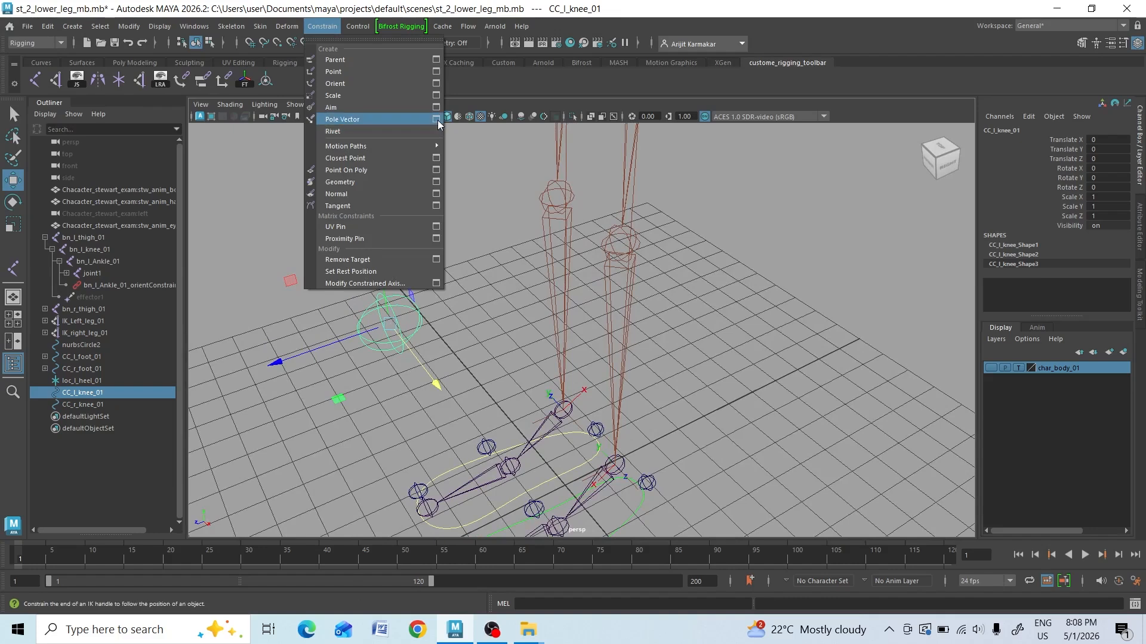
pyautogui.click(436, 120)
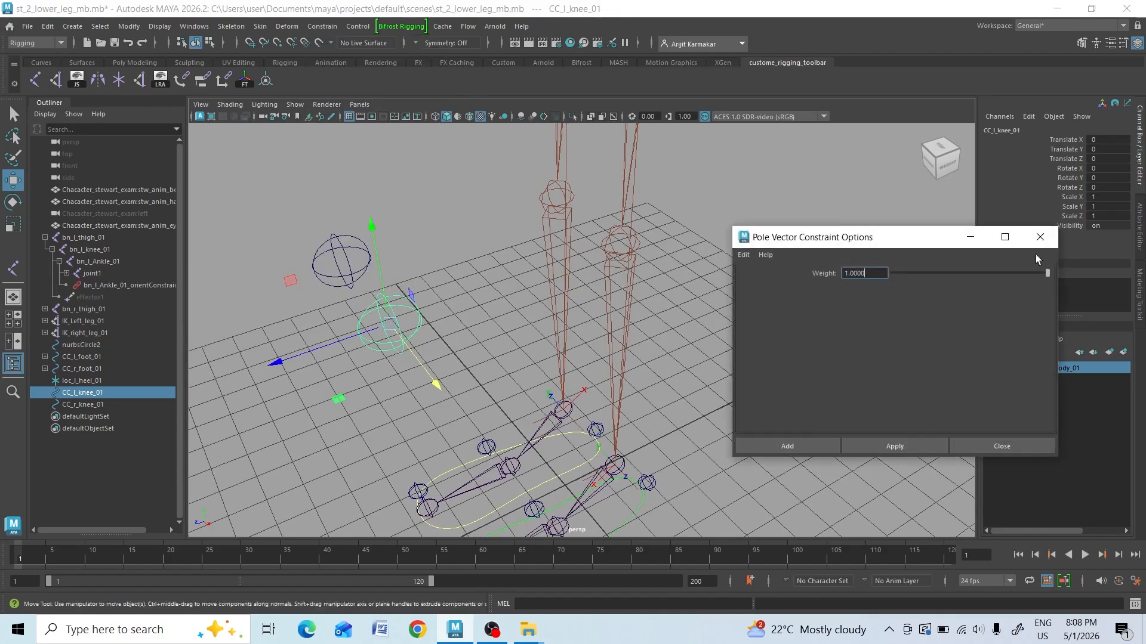
pyautogui.click(743, 256)
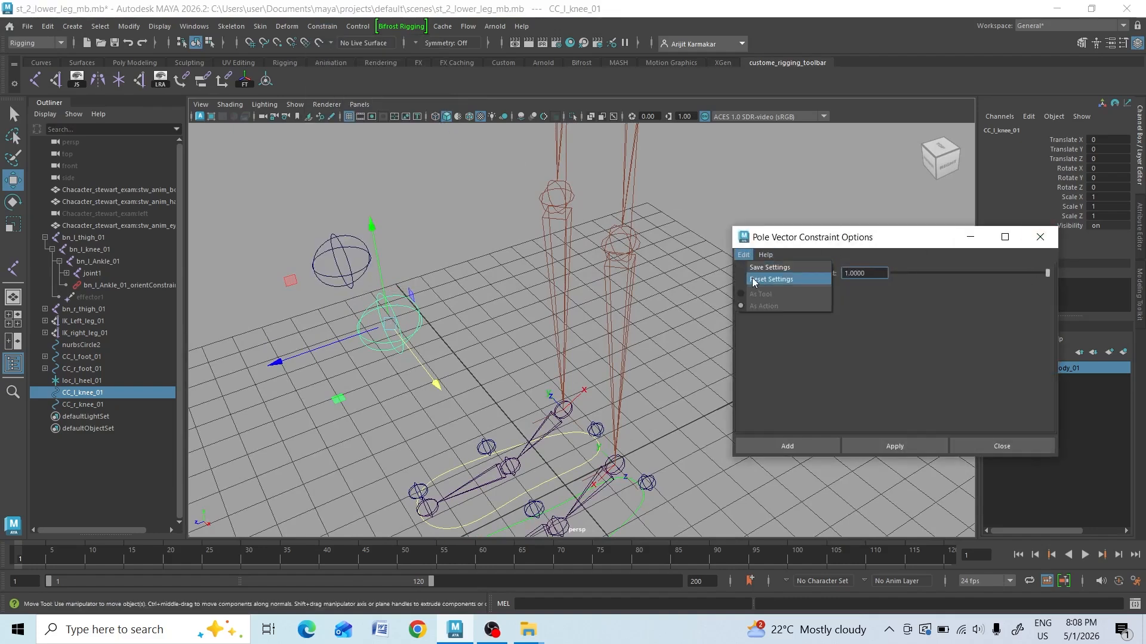
pyautogui.click(754, 279)
pyautogui.click(1040, 237)
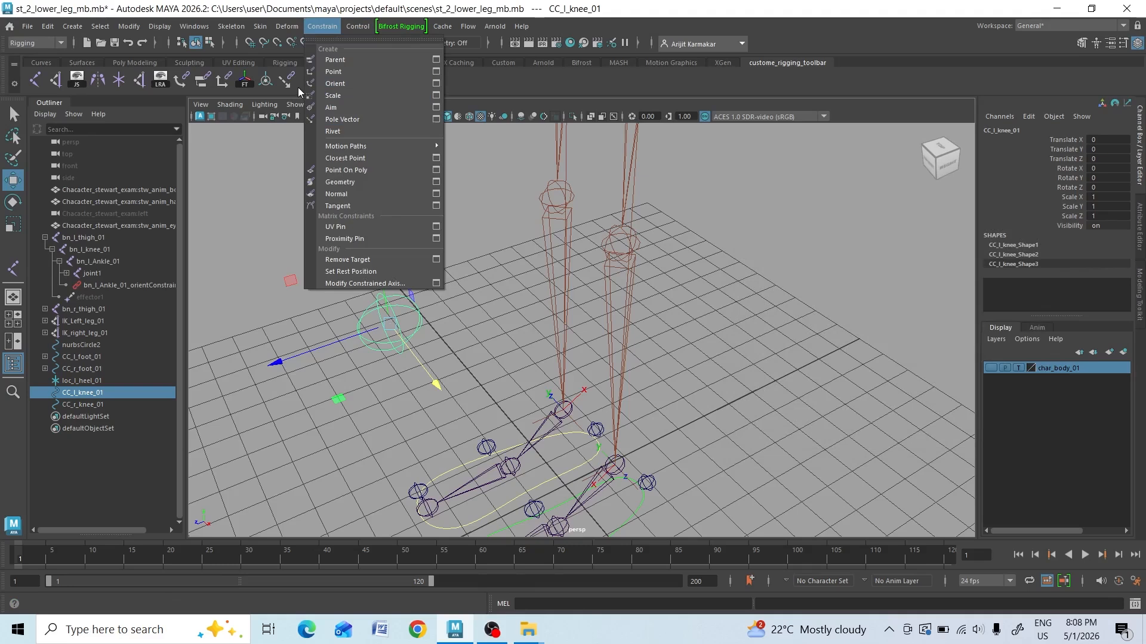
pyautogui.click(420, 84)
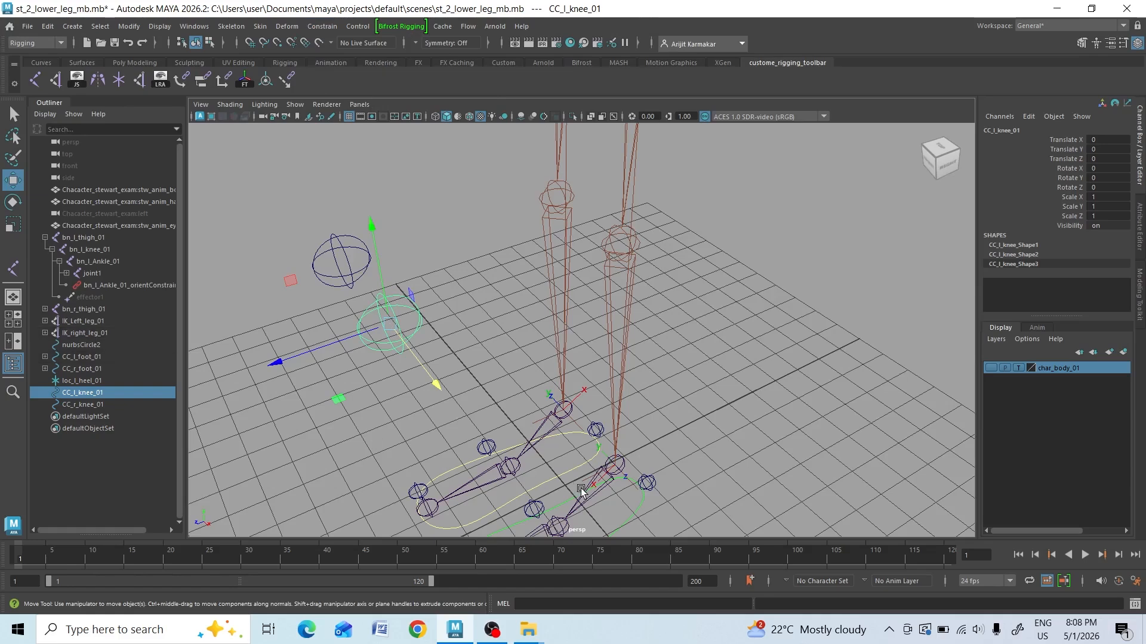
# Apply a Pole Vector constraint from the left knee control CC_l_knee_01 to the IK handle IK_Left_leg_01.
pyautogui.scroll(5, 674, 446)
pyautogui.scroll(-5, 675, 447)
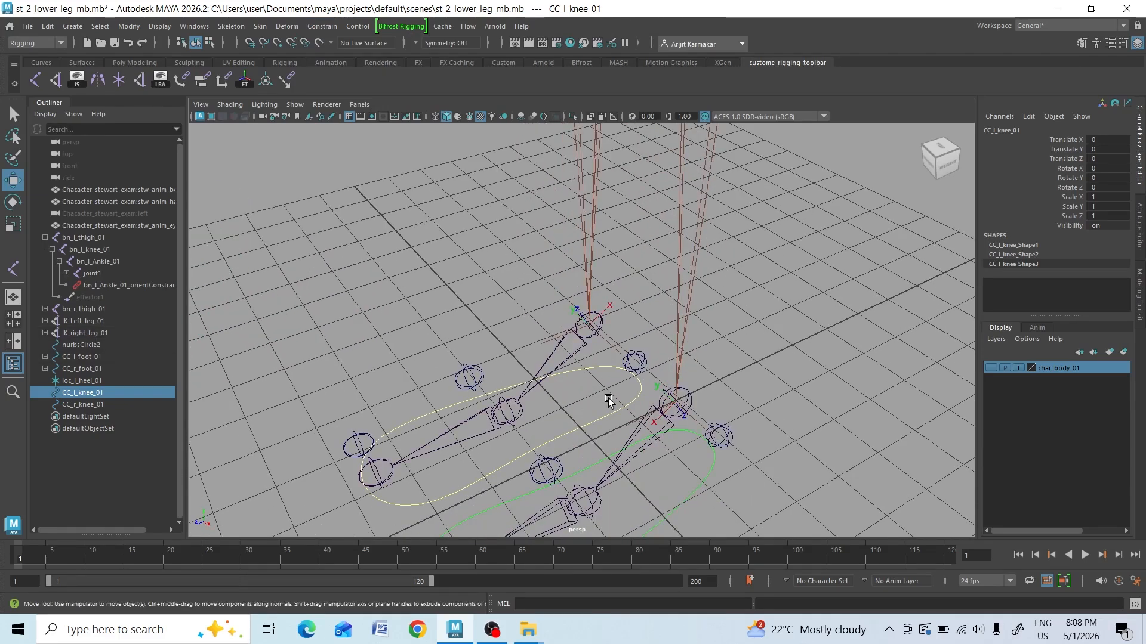
pyautogui.scroll(-5, 607, 399)
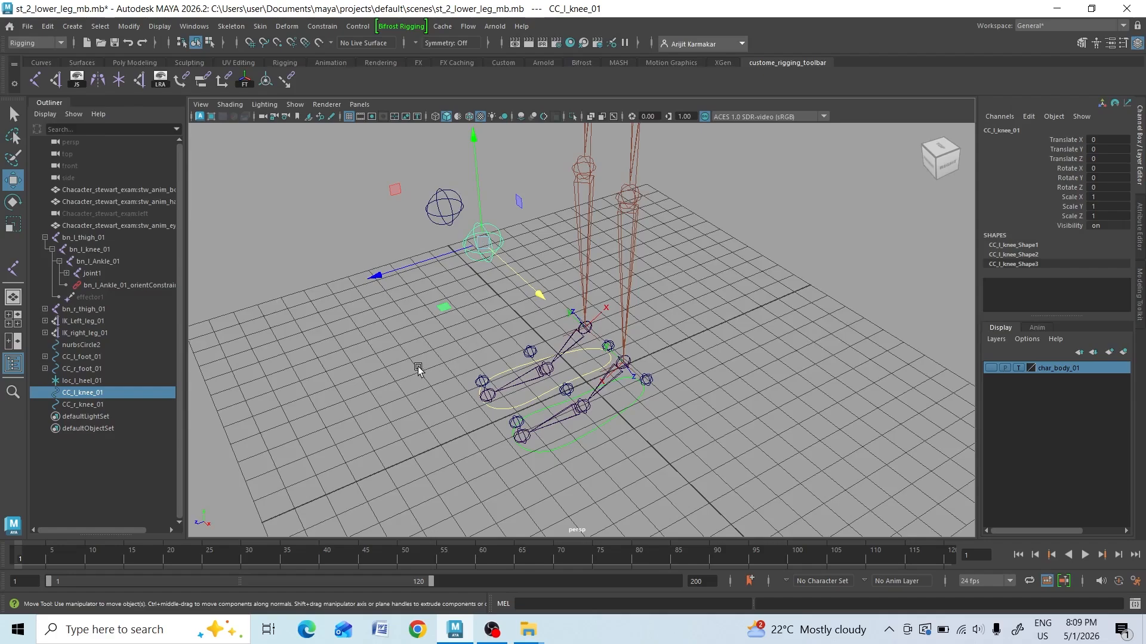
pyautogui.moveTo(360, 346)
pyautogui.keyDown('alt'); pyautogui.mouseDown()
pyautogui.moveTo(417, 333)
pyautogui.moveTo(371, 358)
pyautogui.moveTo(373, 339)
pyautogui.mouseUp(); pyautogui.keyUp('alt')
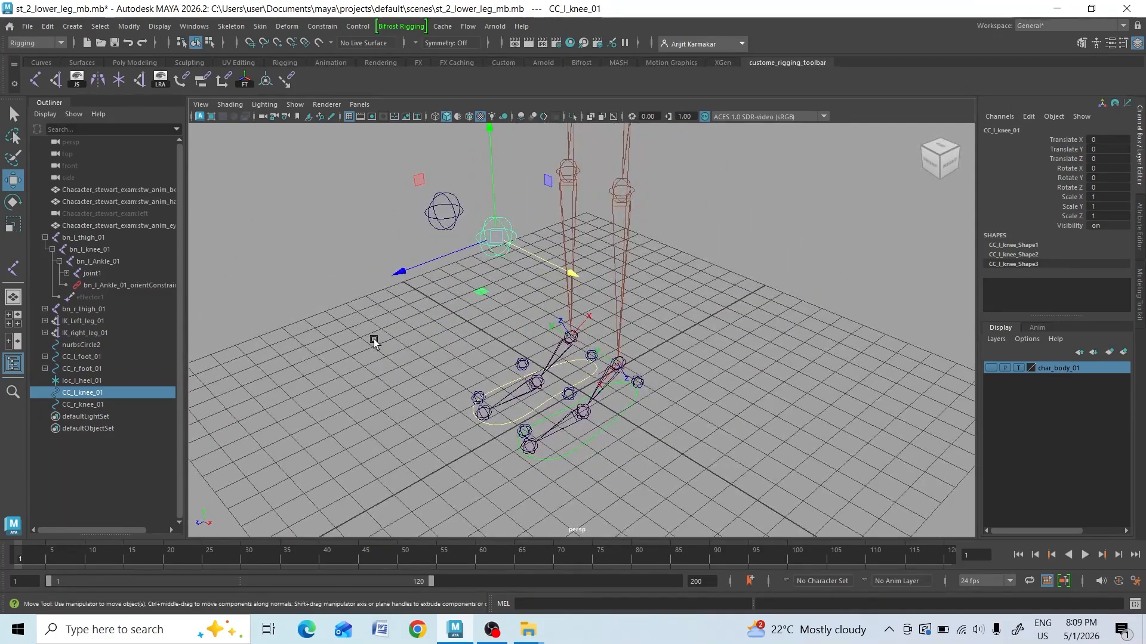
pyautogui.scroll(1, 374, 339)
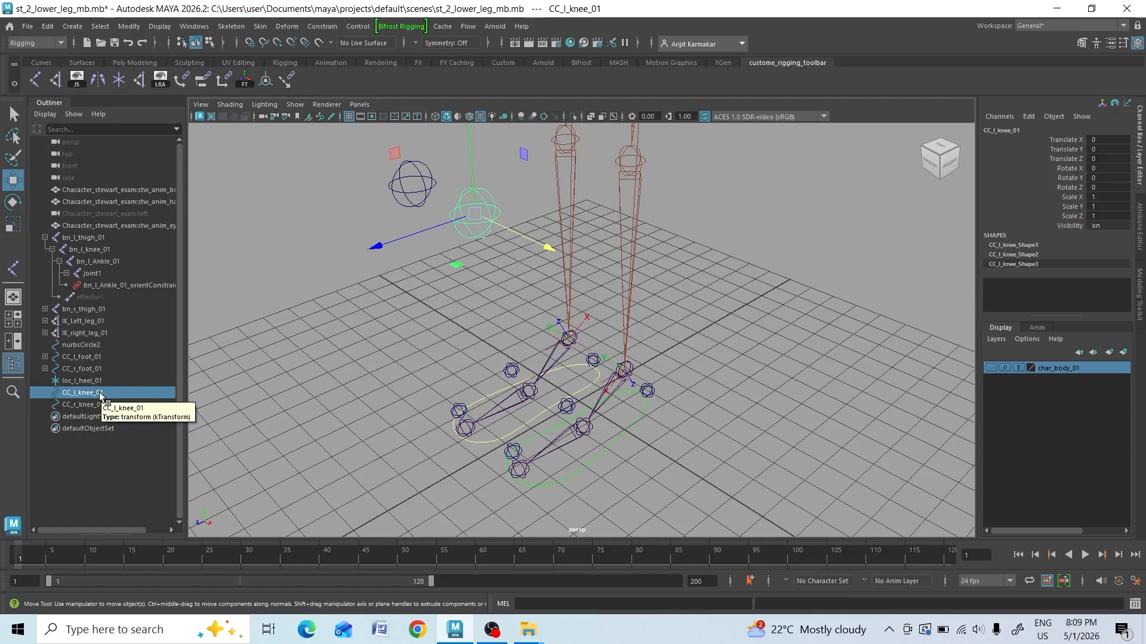
pyautogui.keyDown('ctrl'); pyautogui.click(87, 322); pyautogui.keyUp('ctrl')
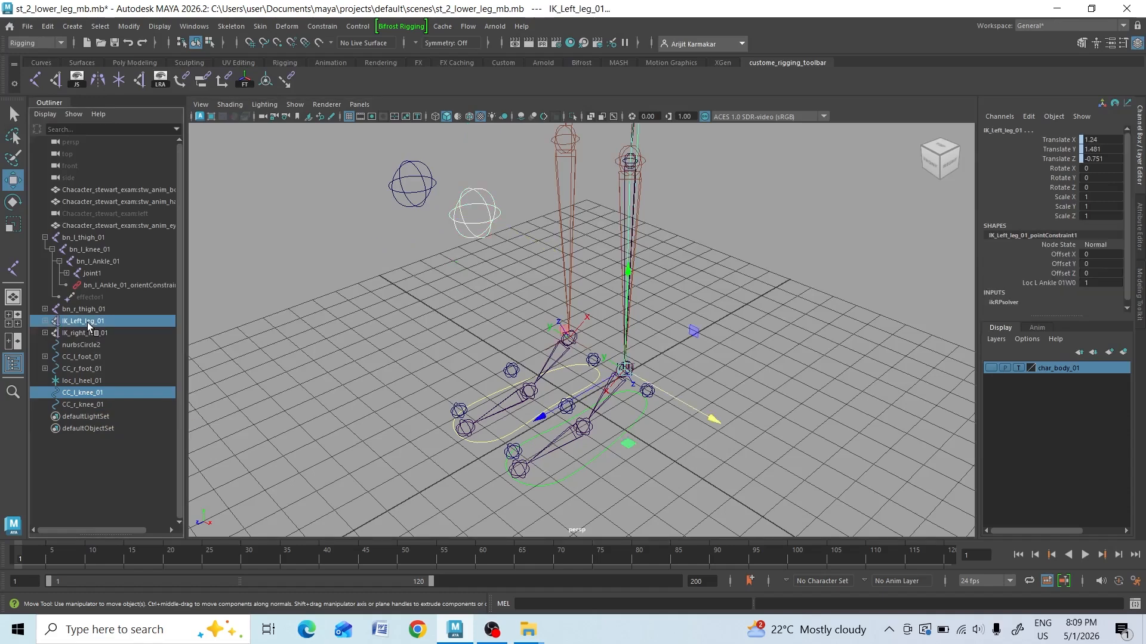
pyautogui.click(285, 80)
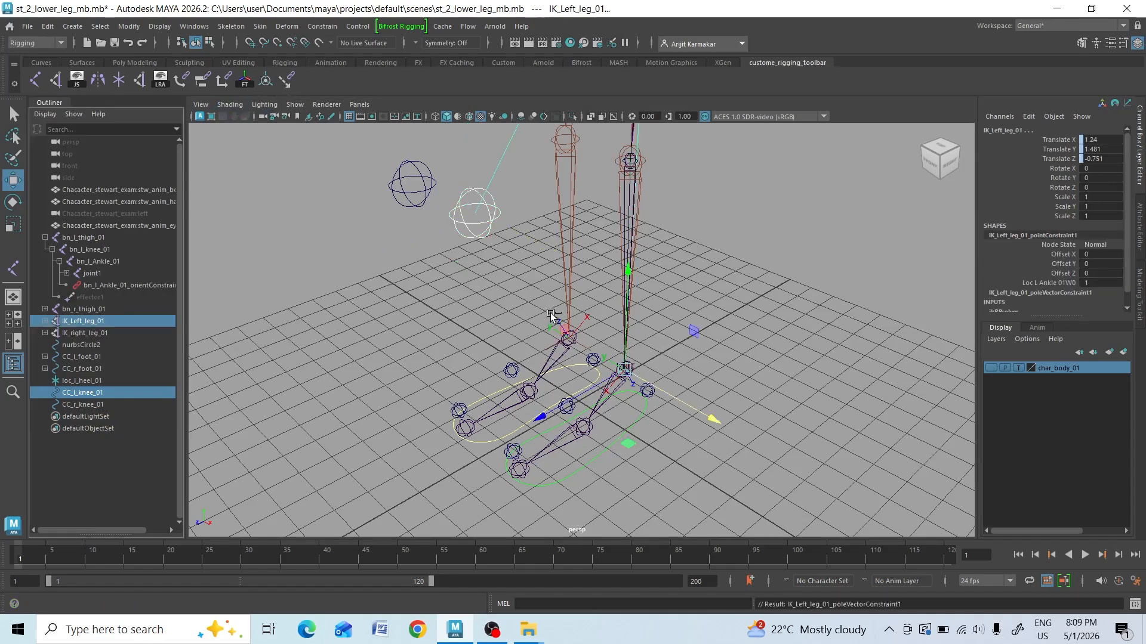
# Test the left pole vector by moving the left knee control along X, and undo the move.
pyautogui.keyDown('alt'); pyautogui.moveTo(516, 262); pyautogui.dragTo(524, 339, button='middle'); pyautogui.keyUp('alt')
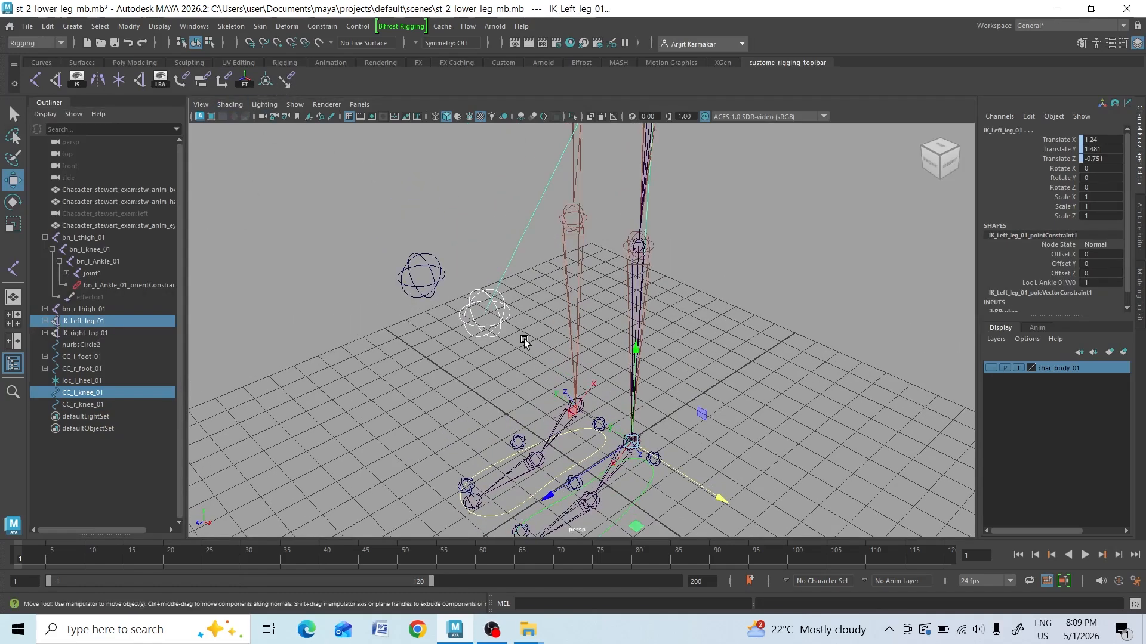
pyautogui.click(507, 307)
pyautogui.moveTo(533, 339); pyautogui.dragTo(630, 443)
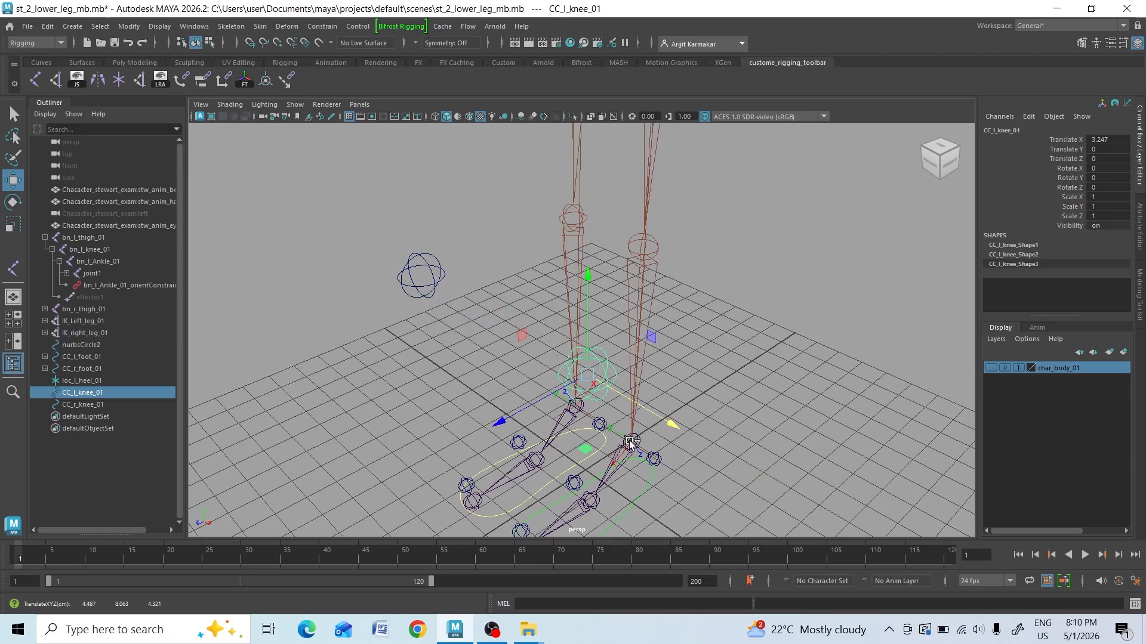
pyautogui.hotkey('ctrl', 'z')
# Apply a Pole Vector constraint from the right knee control CC_r_knee_01 to the IK handle IK_right_leg_01.
pyautogui.keyDown('alt'); pyautogui.moveTo(491, 394); pyautogui.dragTo(512, 416, button='middle'); pyautogui.keyUp('alt')
pyautogui.keyDown('alt'); pyautogui.moveTo(511, 417); pyautogui.dragTo(508, 382); pyautogui.keyUp('alt')
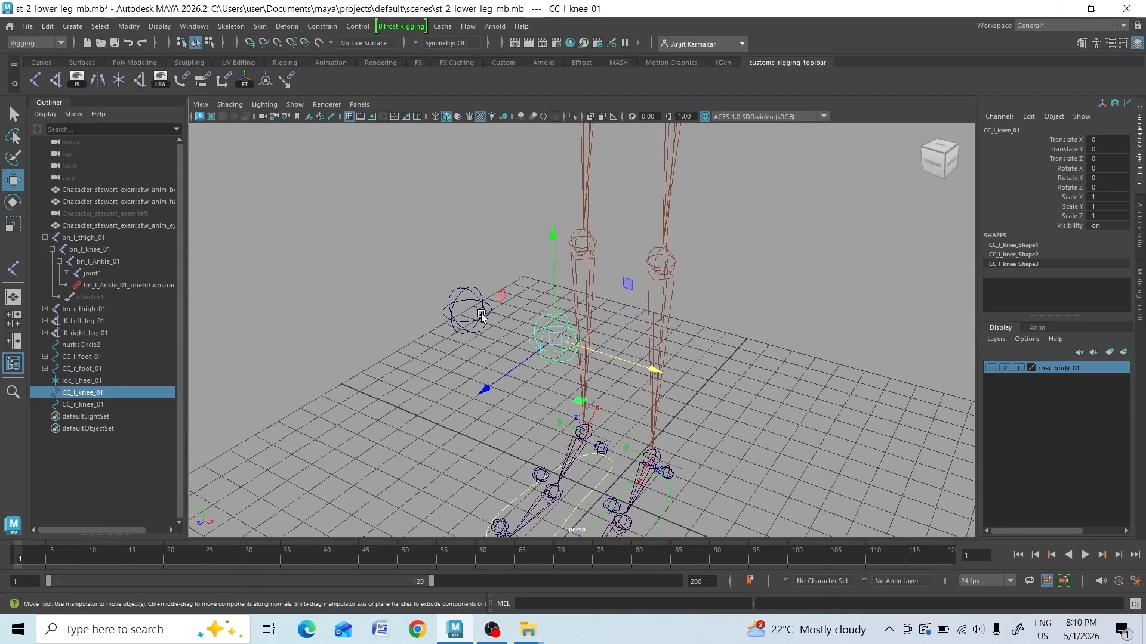
pyautogui.click(482, 316)
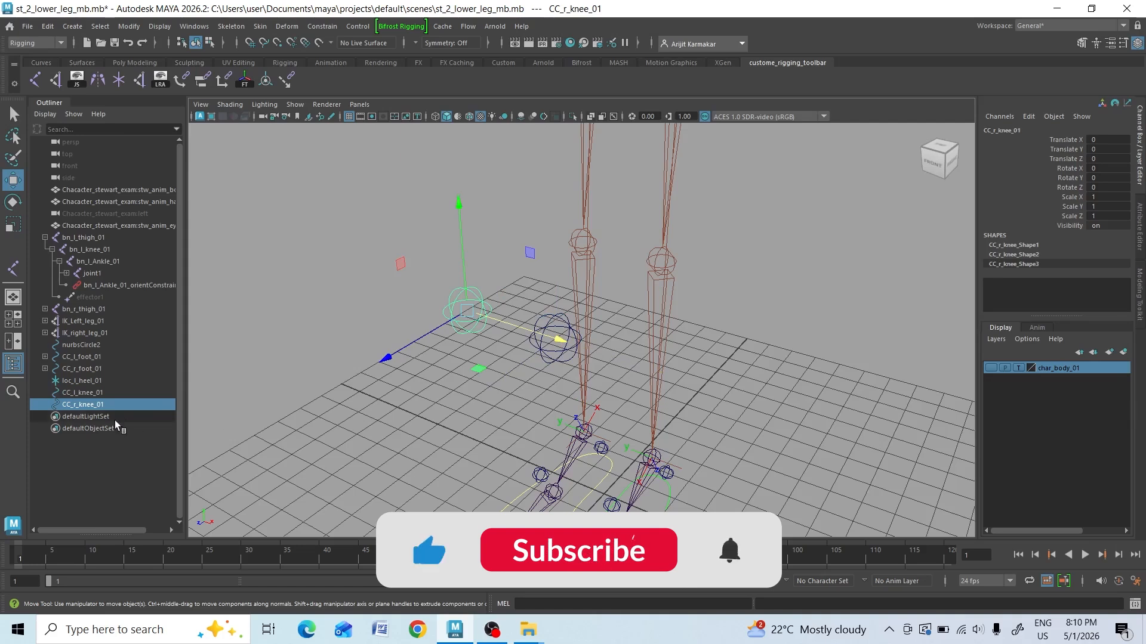
pyautogui.keyDown('ctrl'); pyautogui.click(89, 333); pyautogui.keyUp('ctrl')
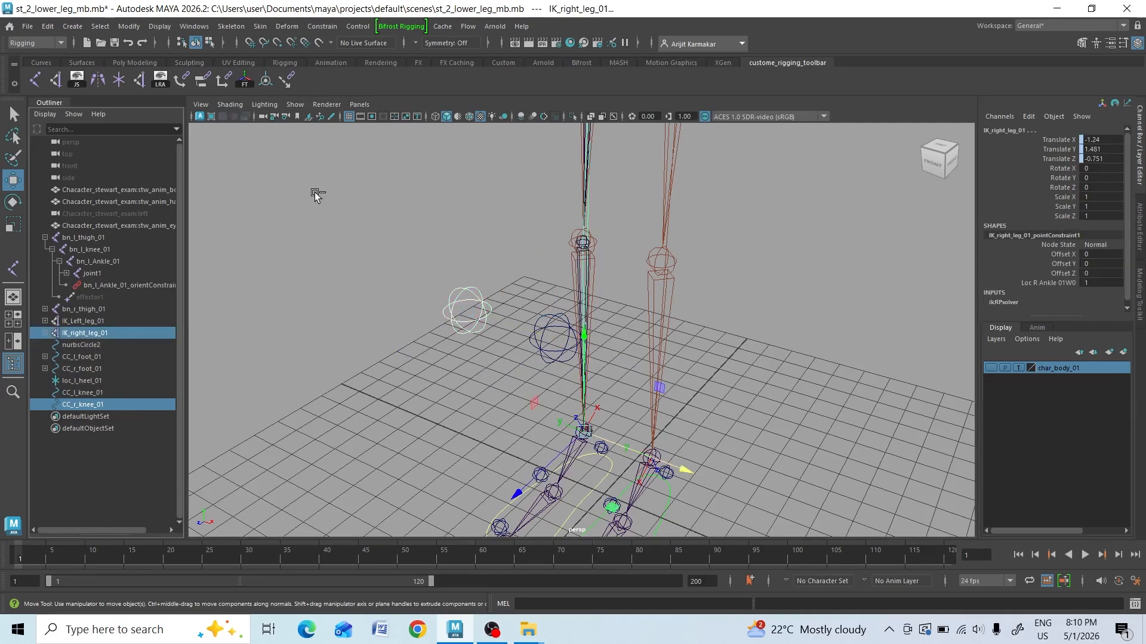
pyautogui.click(290, 87)
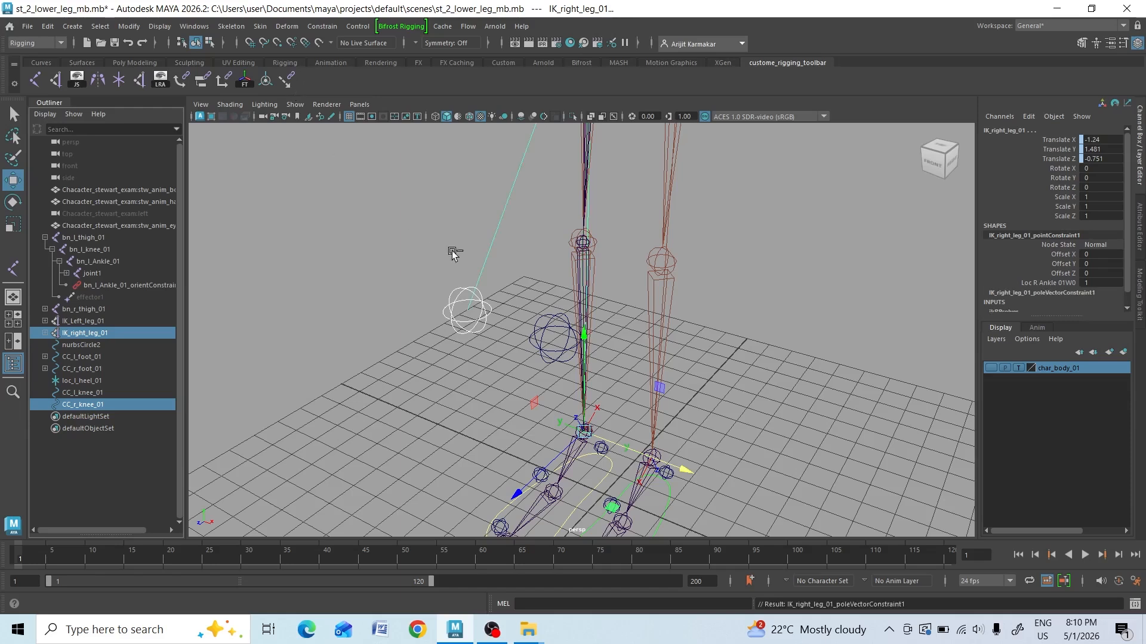
# Test the right pole vector by moving the right knee control along X, and undo the move.
pyautogui.click(486, 304)
pyautogui.moveTo(532, 333); pyautogui.dragTo(379, 424)
pyautogui.hotkey('ctrl', 'z')
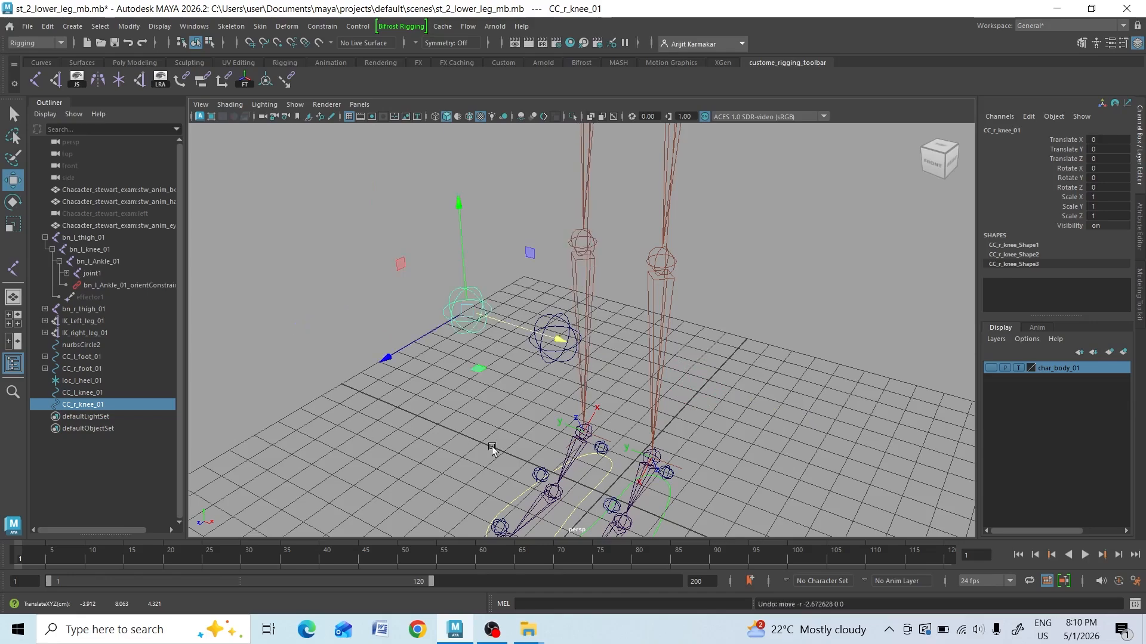
# Test the right knee control with small moves along the X, Y and Z axes, undoing the X and Y moves.
pyautogui.scroll(-5, 513, 450)
pyautogui.keyDown('alt'); pyautogui.moveTo(514, 454); pyautogui.dragTo(753, 449); pyautogui.keyUp('alt')
pyautogui.hotkey('ctrl', 'z')
pyautogui.scroll(3, 606, 436)
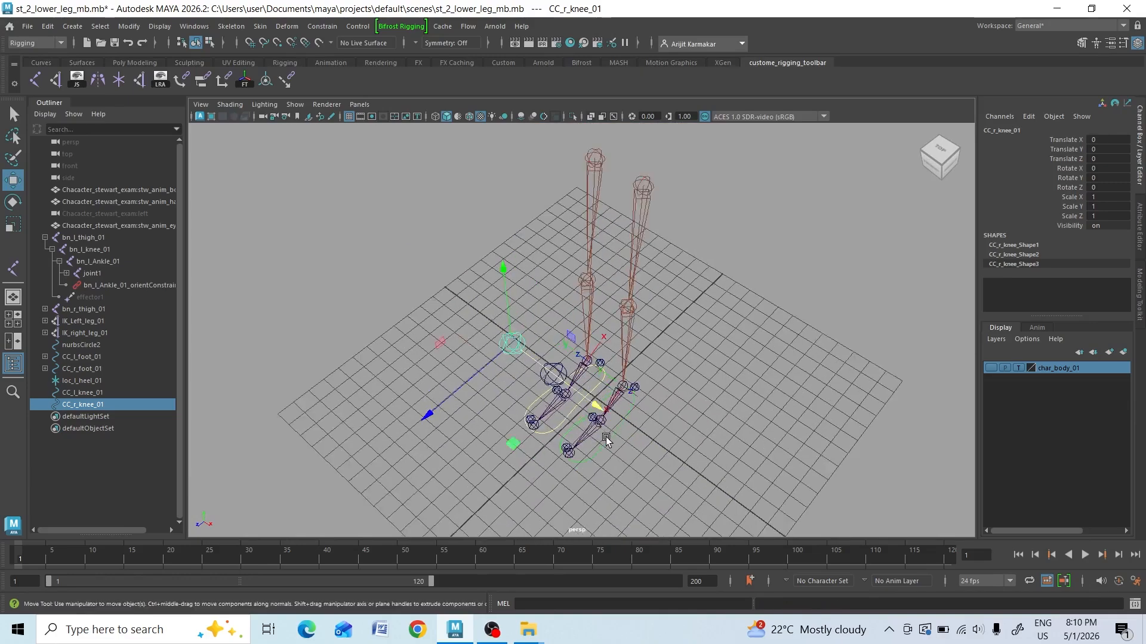
pyautogui.keyDown('alt'); pyautogui.moveTo(606, 438); pyautogui.dragTo(678, 370); pyautogui.keyUp('alt')
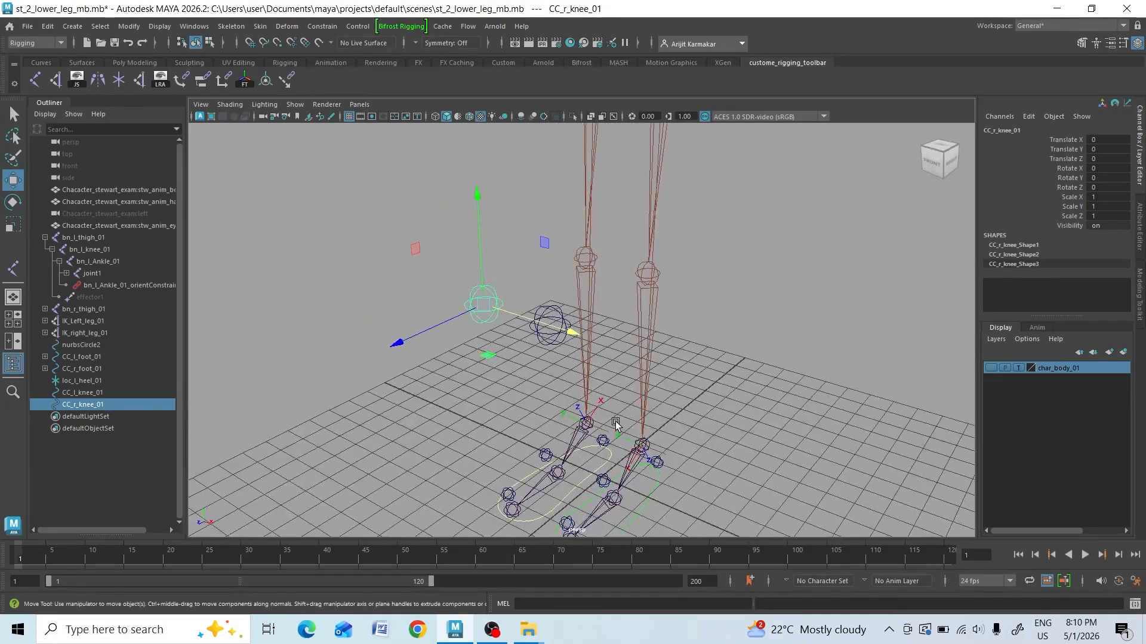
pyautogui.moveTo(572, 333)
pyautogui.mouseDown()
pyautogui.moveTo(806, 343)
pyautogui.moveTo(486, 328)
pyautogui.moveTo(670, 371)
pyautogui.moveTo(555, 336)
pyautogui.mouseUp()
pyautogui.hotkey('ctrl', 'z')
pyautogui.moveTo(483, 258)
pyautogui.mouseDown()
pyautogui.moveTo(473, 159)
pyautogui.moveTo(482, 257)
pyautogui.mouseUp()
pyautogui.hotkey('ctrl', 'z')
pyautogui.moveTo(423, 328); pyautogui.dragTo(422, 331)
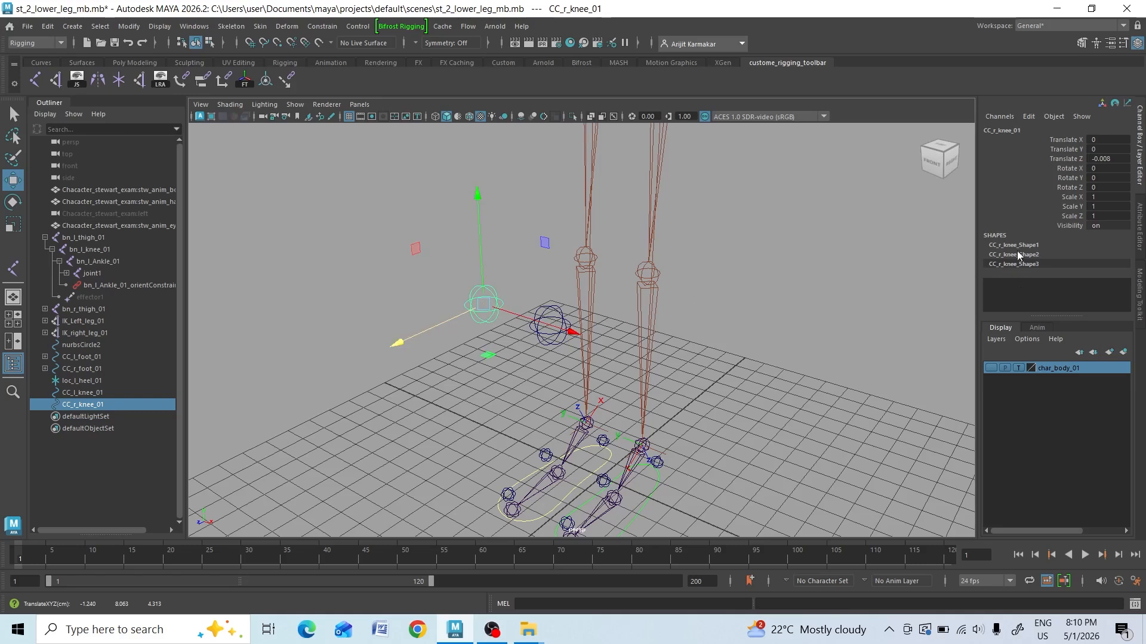
pyautogui.moveTo(567, 336); pyautogui.dragTo(521, 313)
pyautogui.hotkey('ctrl', 'z')
pyautogui.scroll(3, 816, 244)
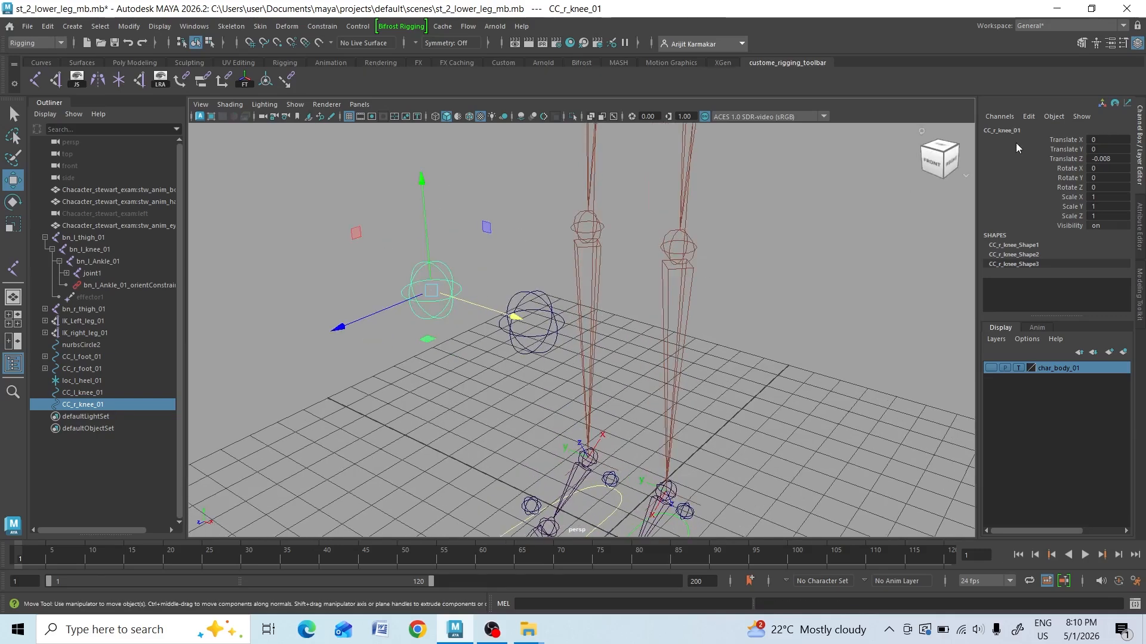
# Try locking and hiding every translate, rotate and scale channel except Translate Y on the left knee control, and undo it.
pyautogui.click(548, 312)
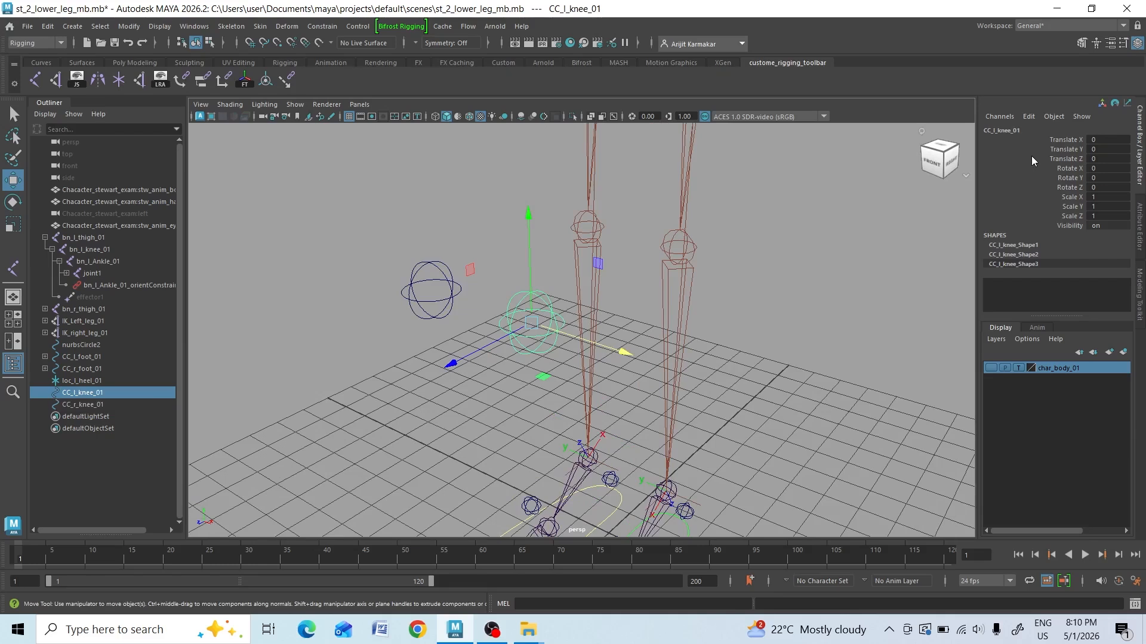
pyautogui.click(1059, 140)
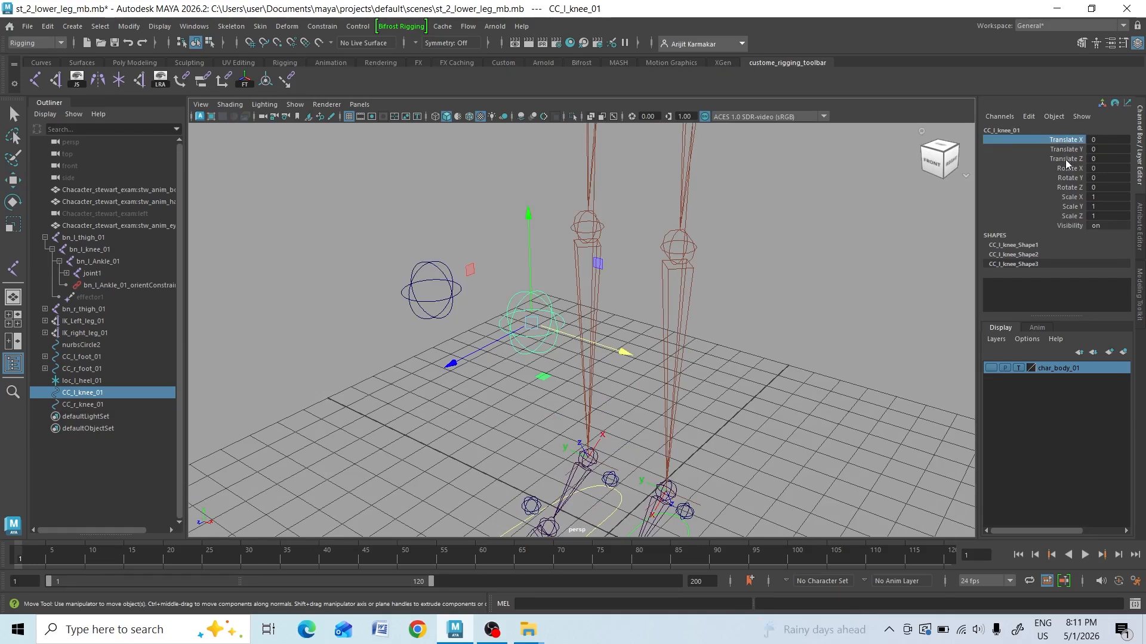
pyautogui.keyDown('ctrl'); pyautogui.click(1065, 159); pyautogui.keyUp('ctrl')
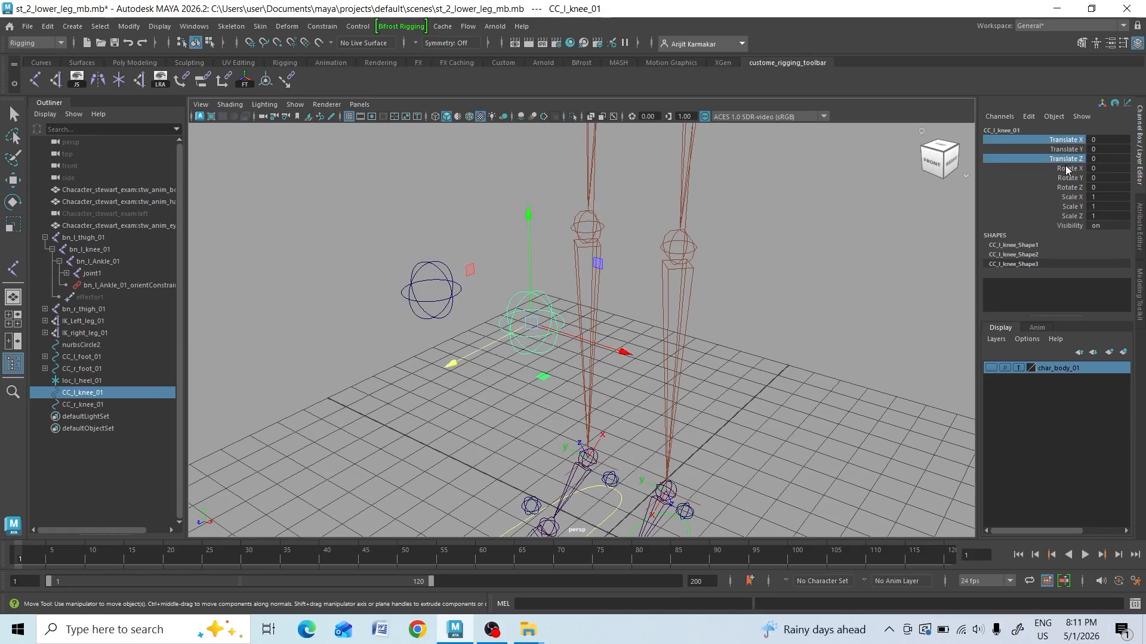
pyautogui.keyDown('ctrl'); pyautogui.click(1067, 169); pyautogui.keyUp('ctrl')
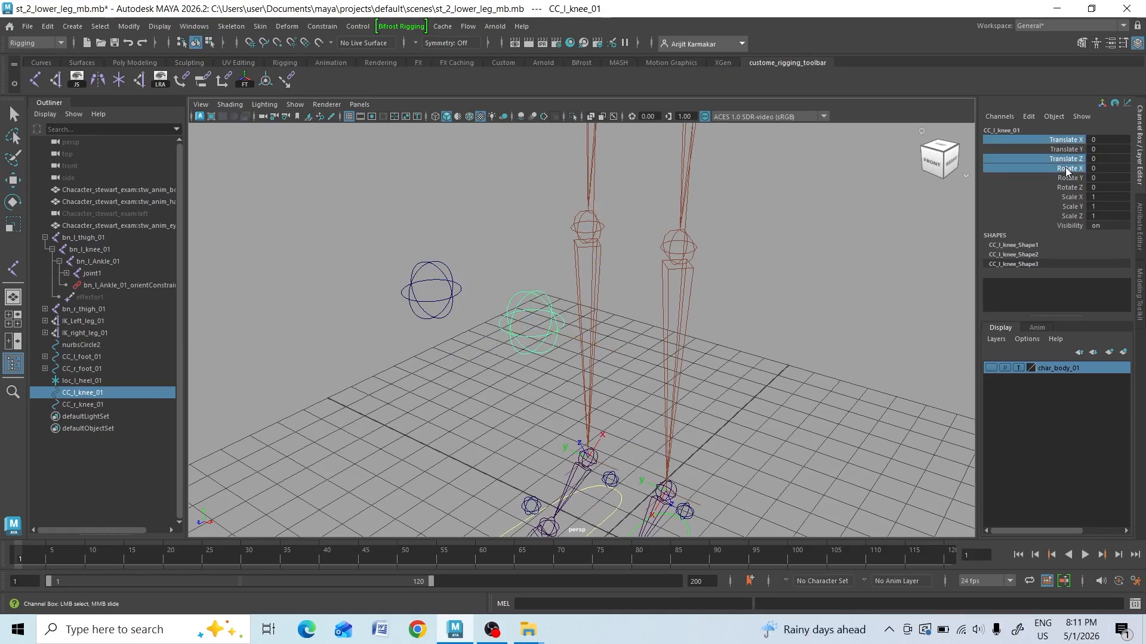
pyautogui.keyDown('ctrl'); pyautogui.click(1076, 218); pyautogui.keyUp('ctrl')
pyautogui.keyDown('ctrl'); pyautogui.click(1068, 178); pyautogui.keyUp('ctrl')
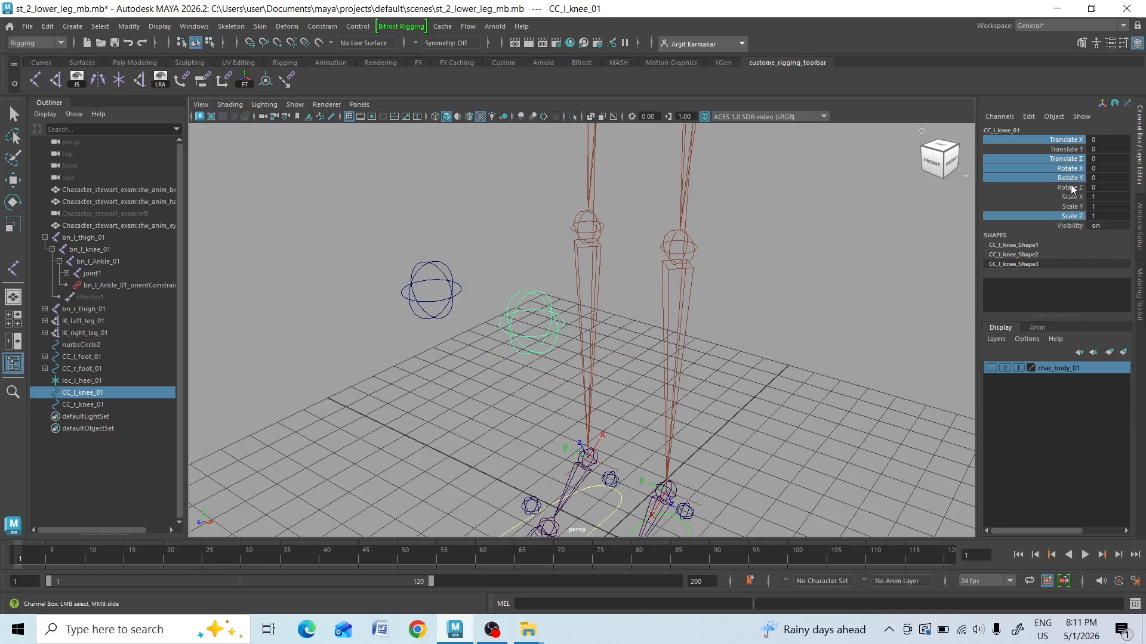
pyautogui.keyDown('ctrl'); pyautogui.click(1071, 187); pyautogui.keyUp('ctrl')
pyautogui.keyDown('ctrl'); pyautogui.click(1072, 198); pyautogui.keyUp('ctrl')
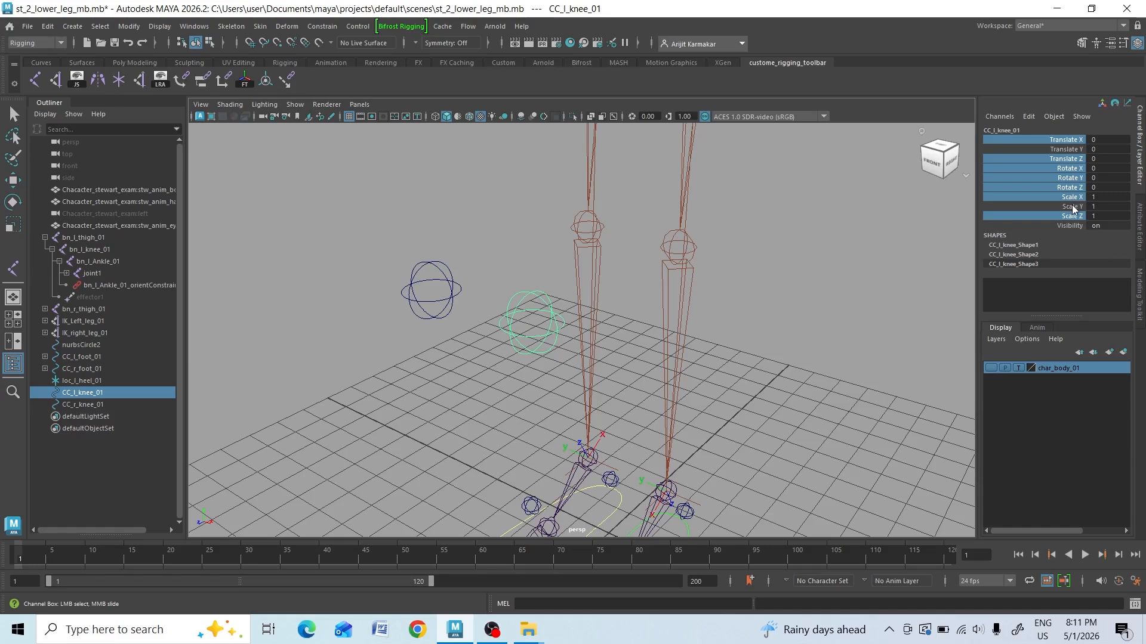
pyautogui.keyDown('ctrl'); pyautogui.click(1072, 207); pyautogui.keyUp('ctrl')
pyautogui.rightClick(1070, 218)
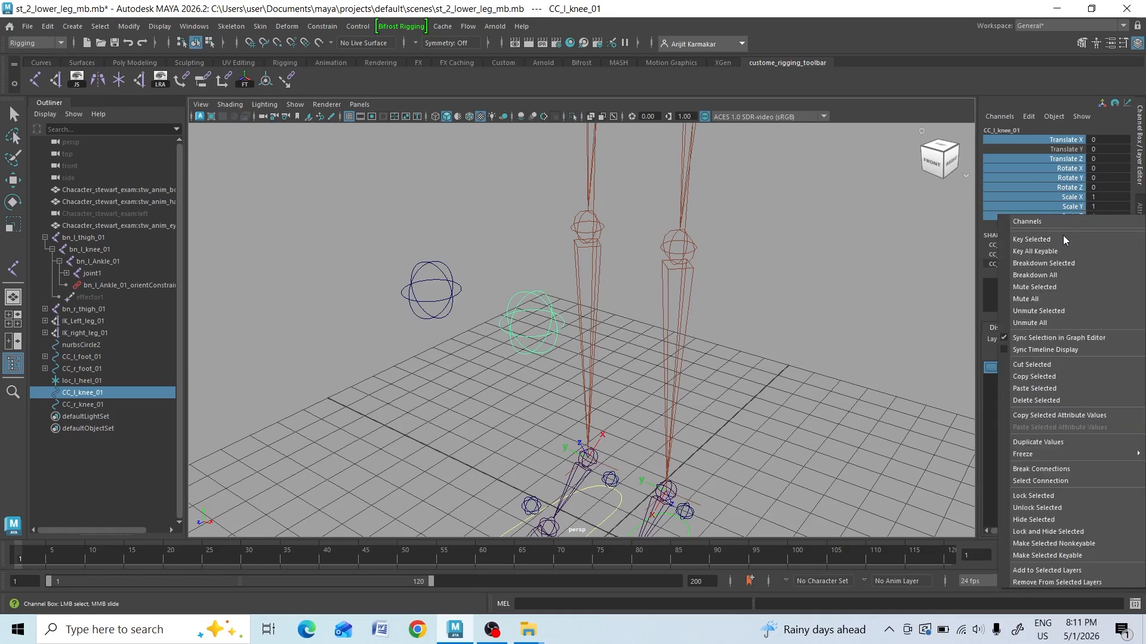
pyautogui.click(1052, 532)
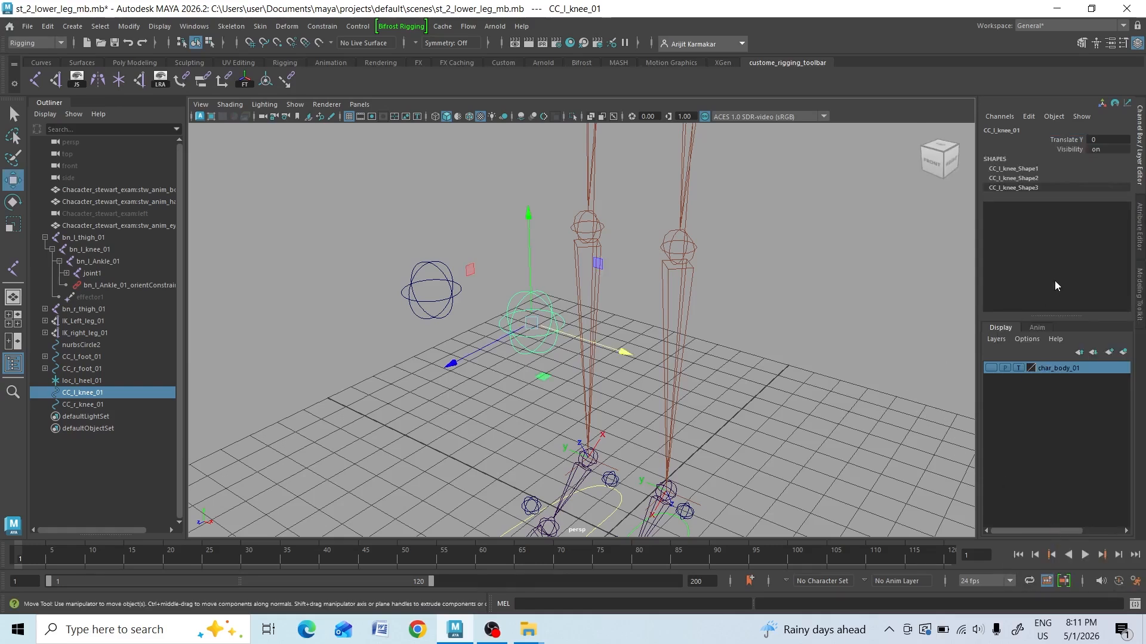
pyautogui.hotkey('ctrl', 'z')
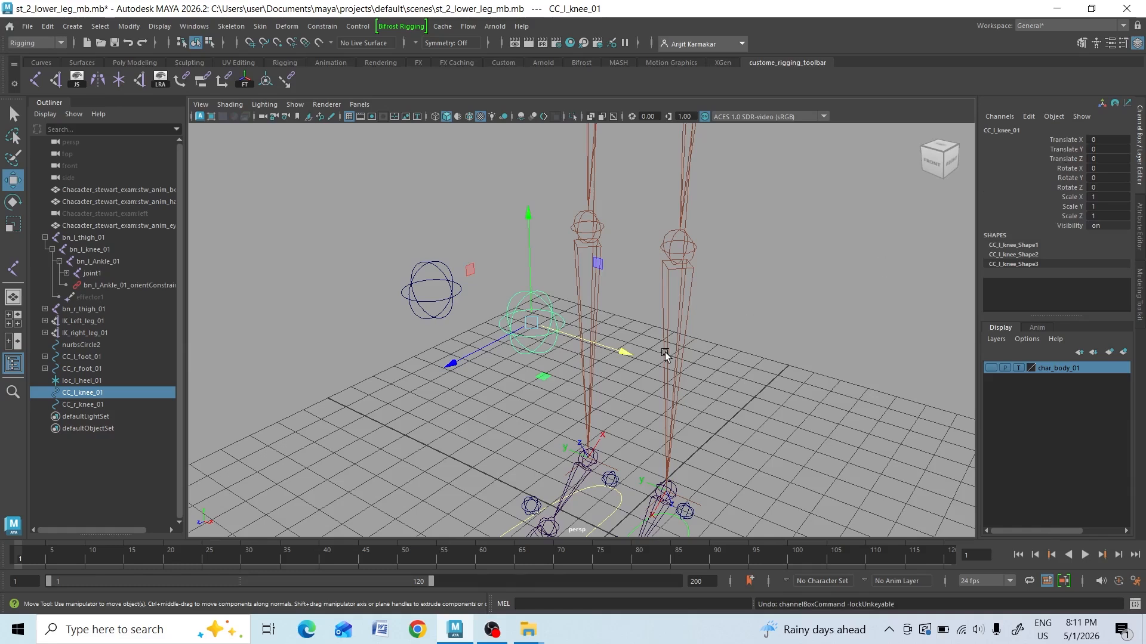
# Lock and hide the Translate Y and Z, all Rotate and all Scale channels of the left knee control CC_l_knee_01.
pyautogui.moveTo(614, 347)
pyautogui.mouseDown()
pyautogui.moveTo(632, 358)
pyautogui.moveTo(617, 350)
pyautogui.mouseUp()
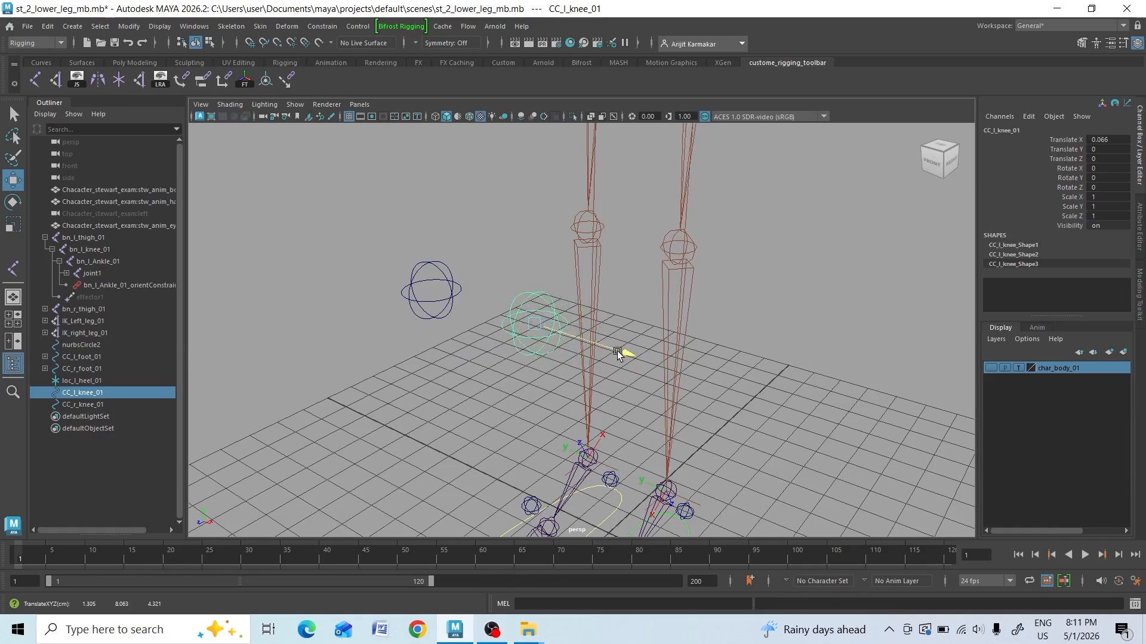
pyautogui.hotkey('ctrl', 'z')
pyautogui.click(1065, 149)
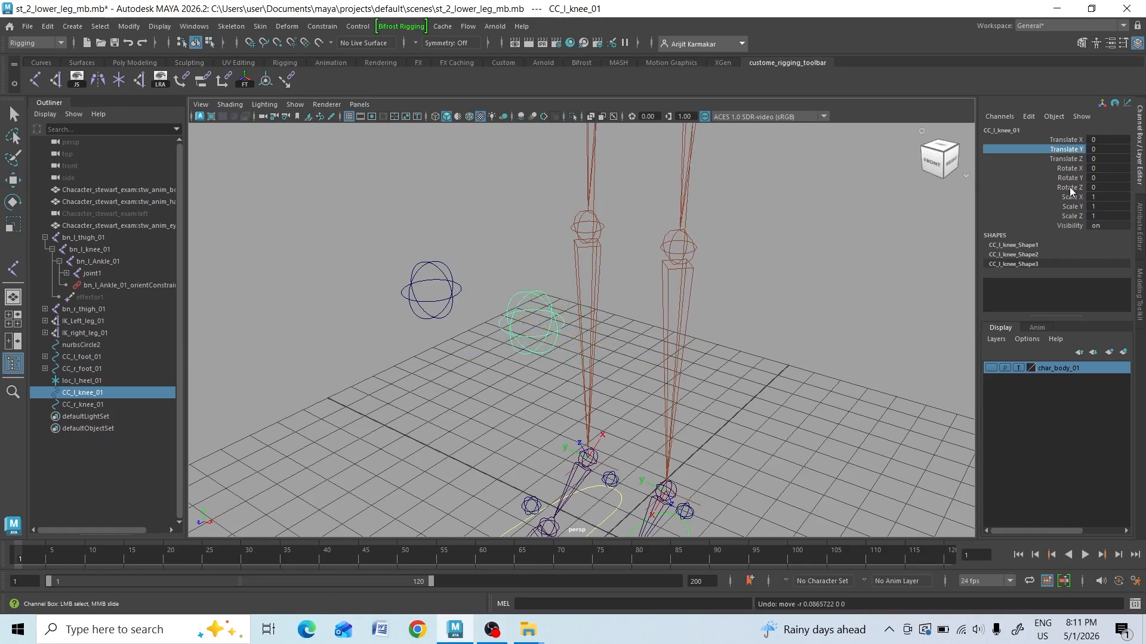
pyautogui.keyDown('shift'); pyautogui.click(1068, 216); pyautogui.keyUp('shift')
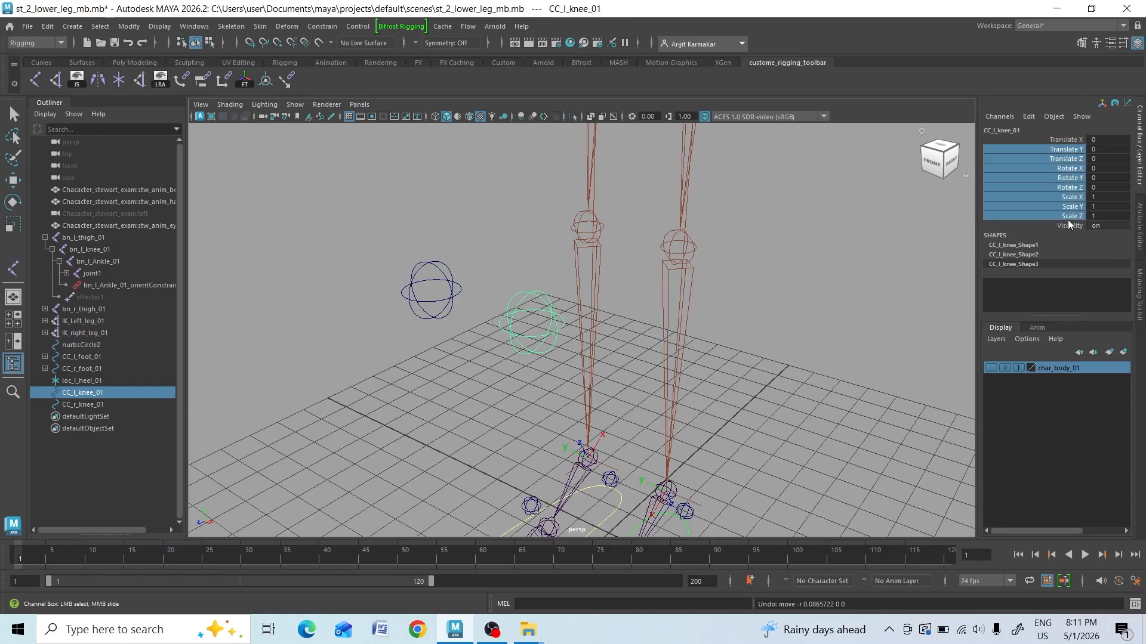
pyautogui.rightClick(1068, 221)
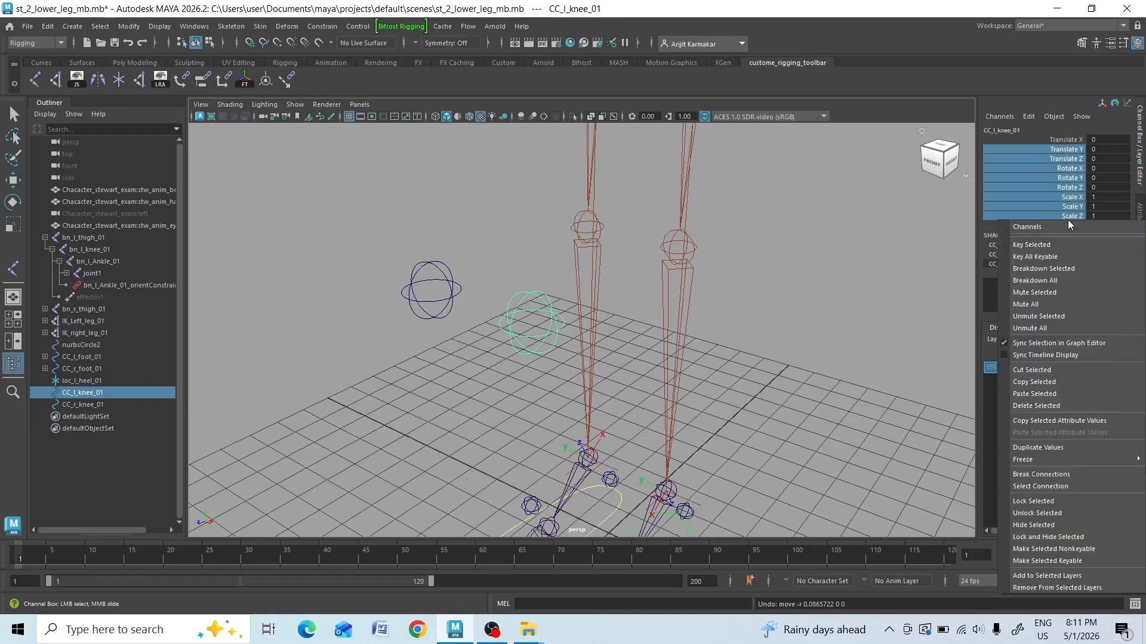
pyautogui.click(1037, 539)
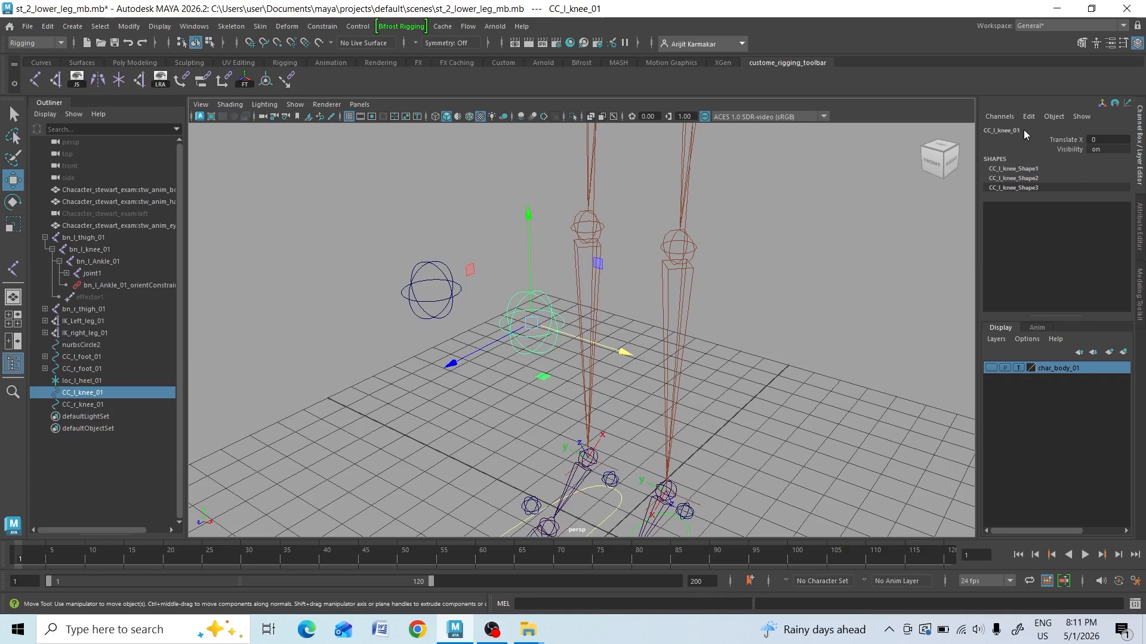
# Test the left knee control by scrubbing its Translate X channel, and undo the change.
pyautogui.click(1050, 140)
pyautogui.moveTo(801, 332); pyautogui.dragTo(744, 344, button='middle')
pyautogui.hotkey('ctrl', 'z')
# Set Translate Z of the right knee control CC_r_knee_01 to 0.
pyautogui.click(456, 291)
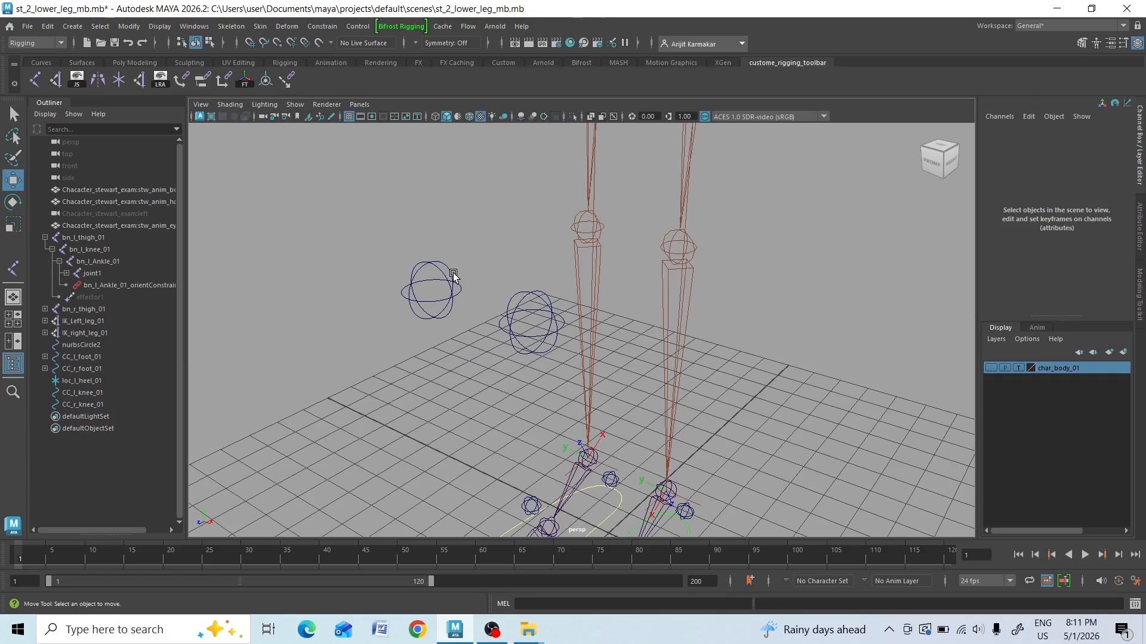
pyautogui.click(453, 275)
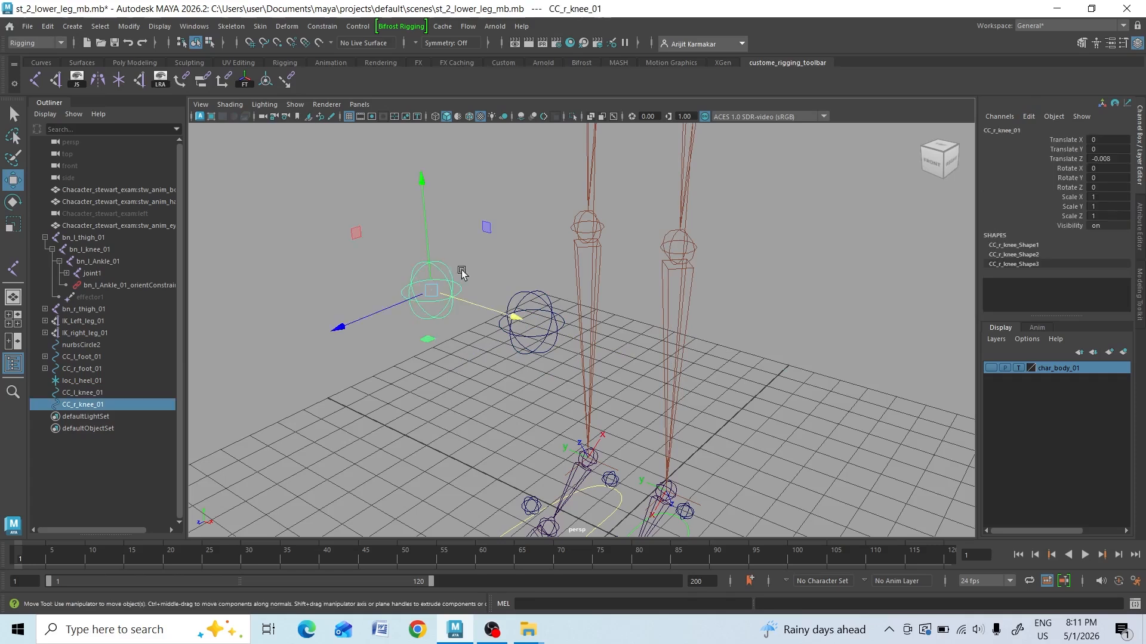
pyautogui.click(1058, 141)
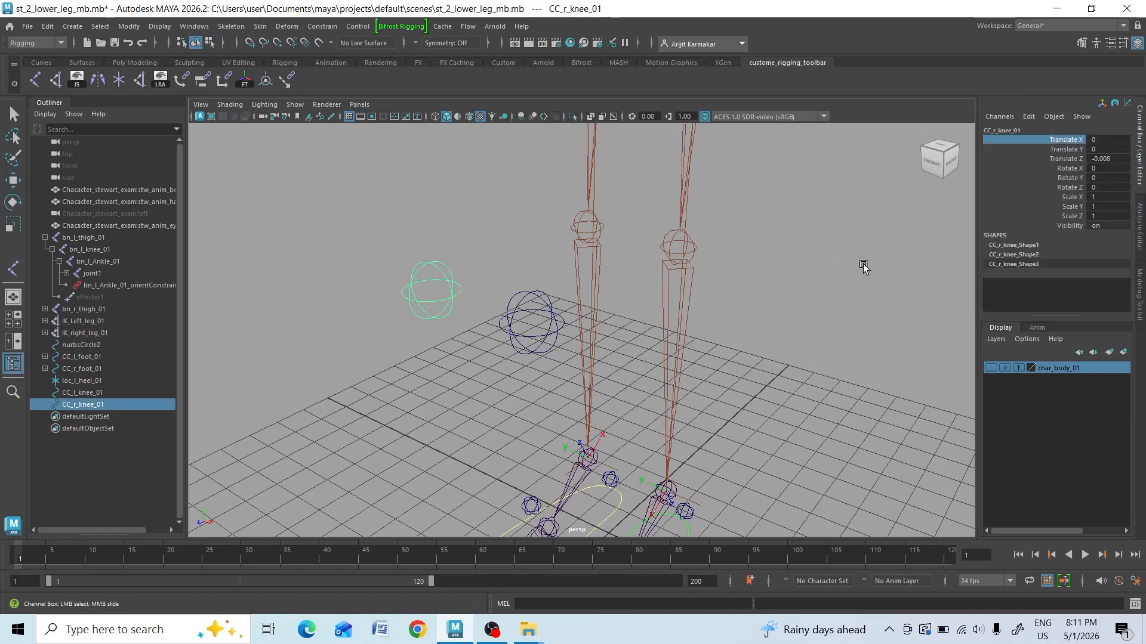
pyautogui.doubleClick(1106, 159)
pyautogui.write('0')
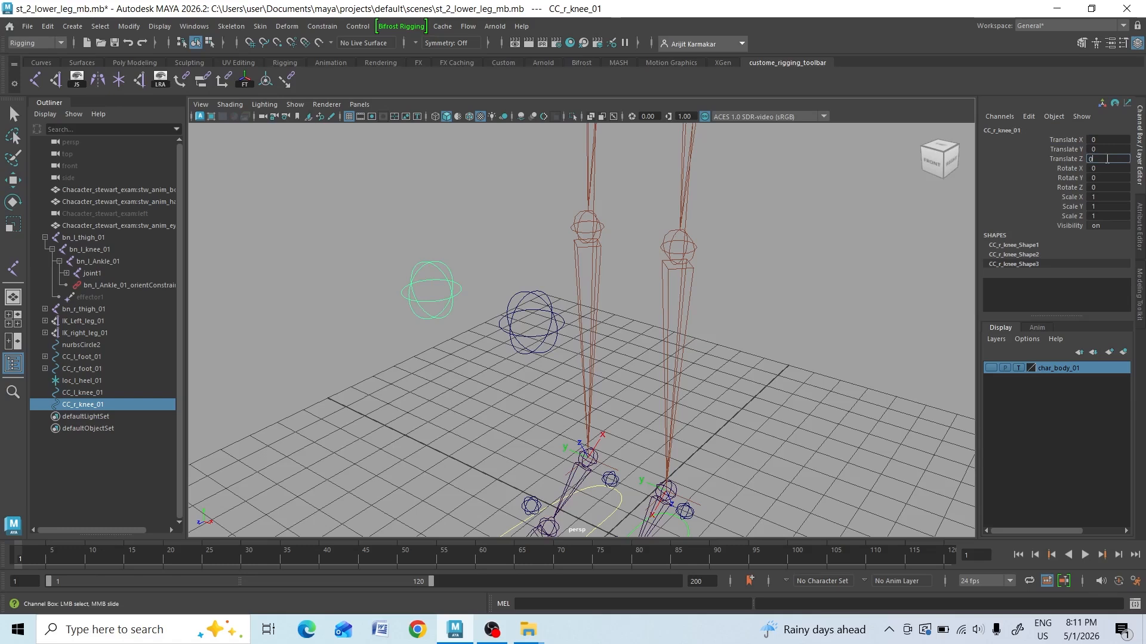
pyautogui.press('Return')
# Test the right knee control by moving it about 2.5 units along X, and undo the move.
pyautogui.press('w')
pyautogui.moveTo(452, 303); pyautogui.dragTo(571, 327)
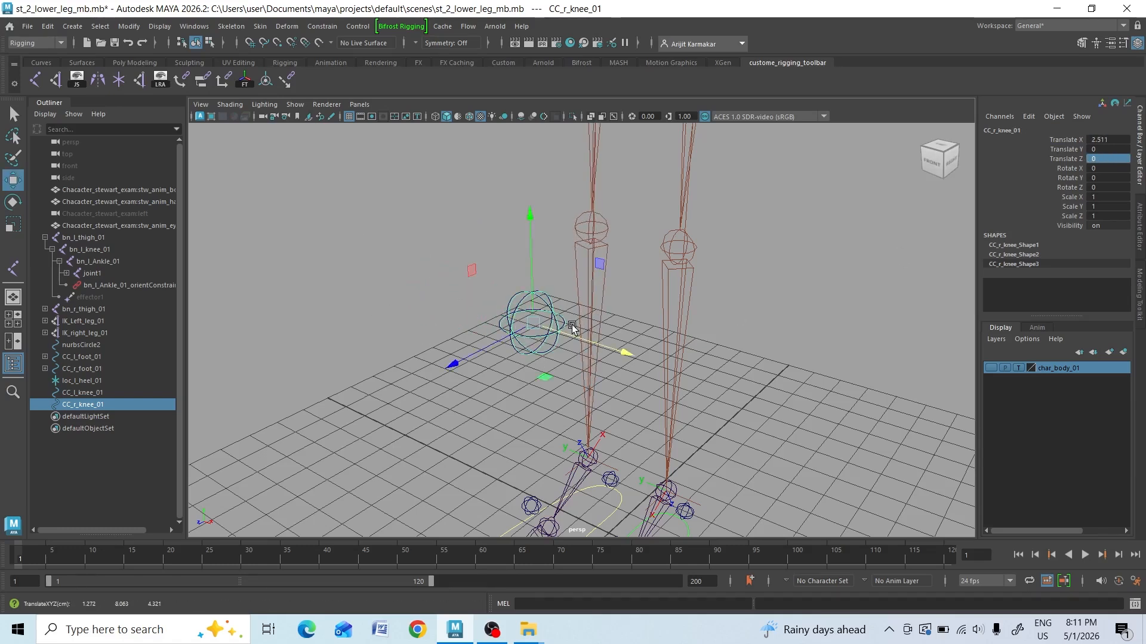
pyautogui.hotkey('ctrl', 'z')
# Lock and hide the Translate Y and Z, all Rotate and all Scale channels of the right knee control CC_r_knee_01.
pyautogui.click(1079, 149)
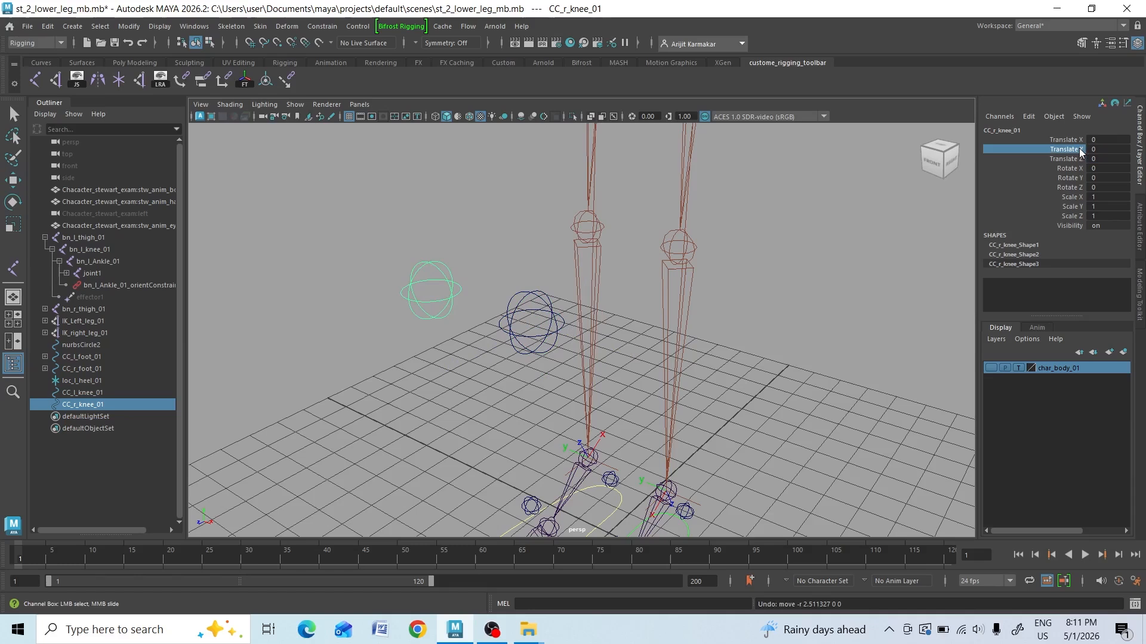
pyautogui.click(1069, 218)
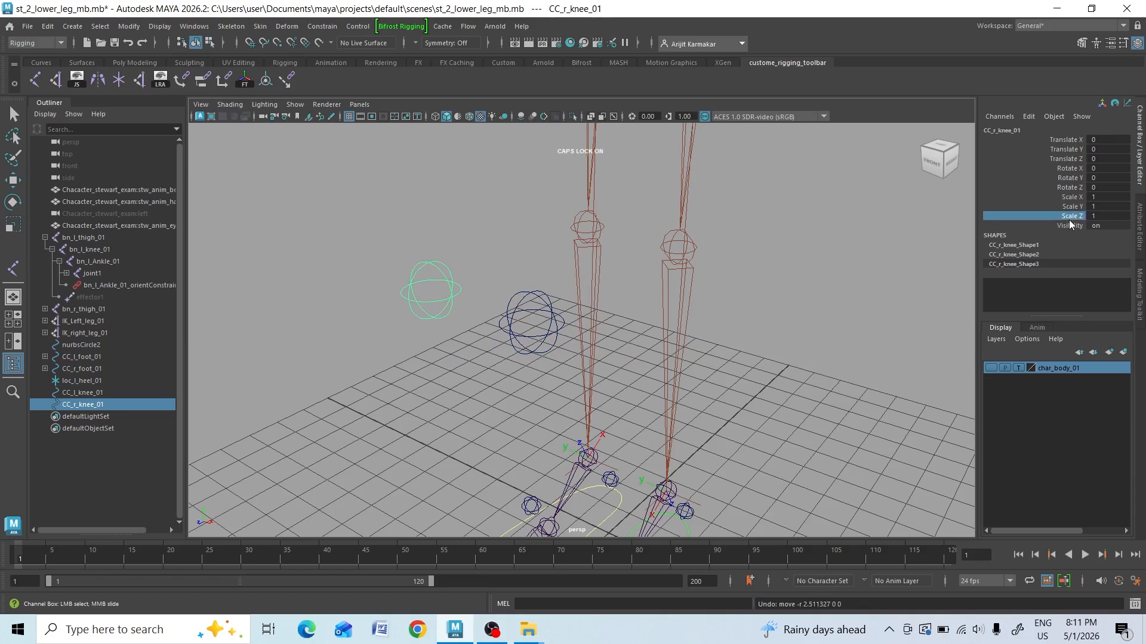
pyautogui.click(1069, 158)
pyautogui.click(1069, 149)
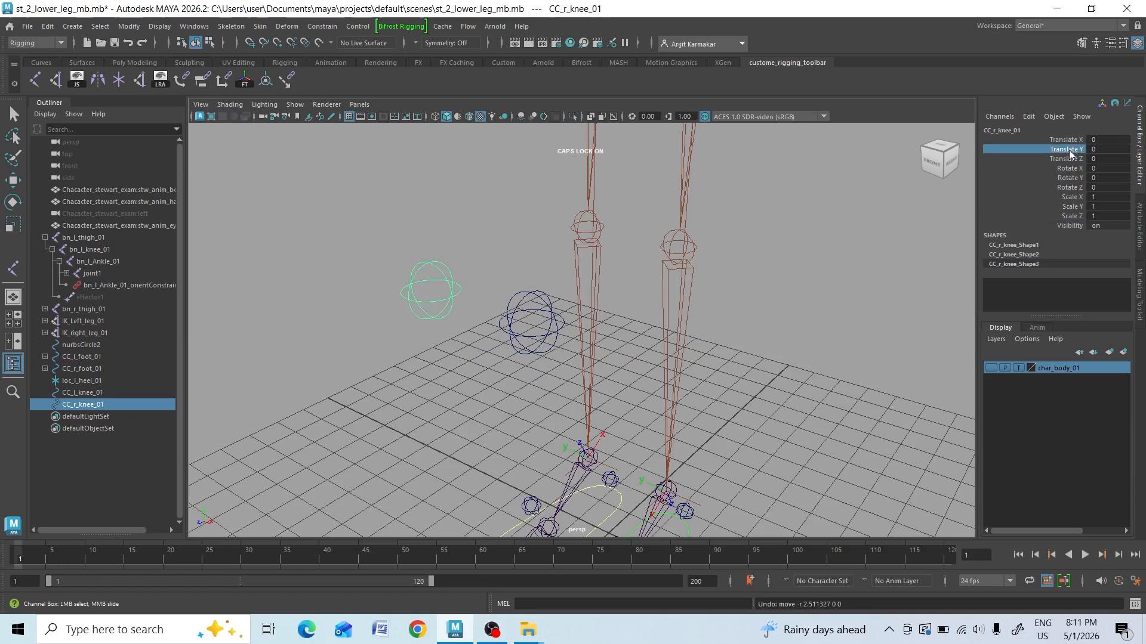
pyautogui.keyDown('shift'); pyautogui.click(1069, 217); pyautogui.keyUp('shift')
pyautogui.rightClick(1069, 217)
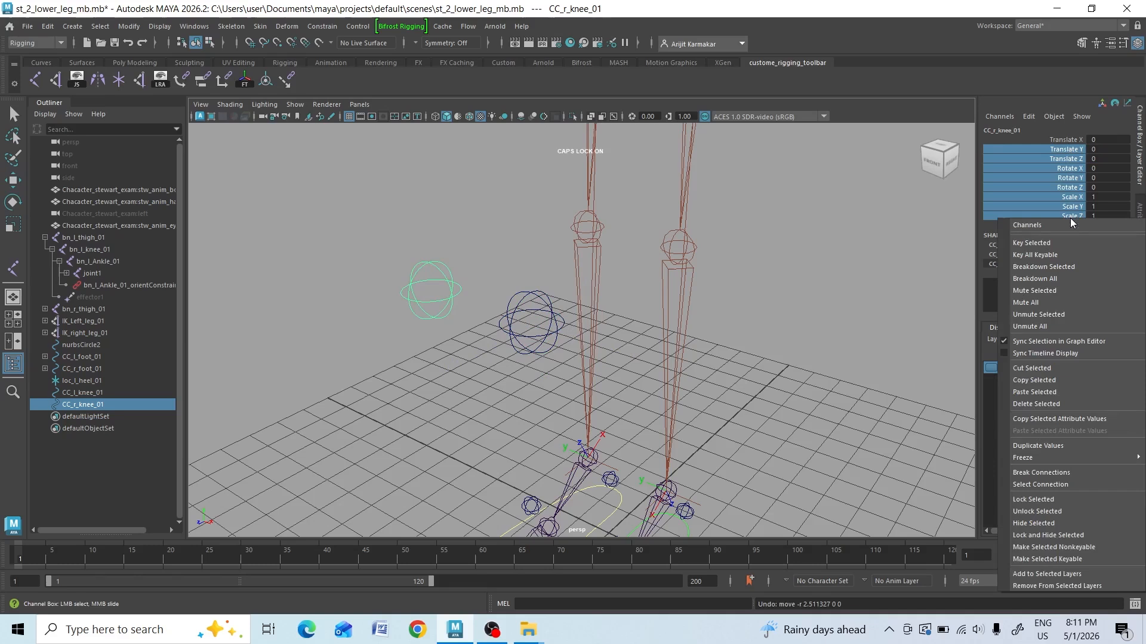
pyautogui.click(1030, 535)
pyautogui.press('w')
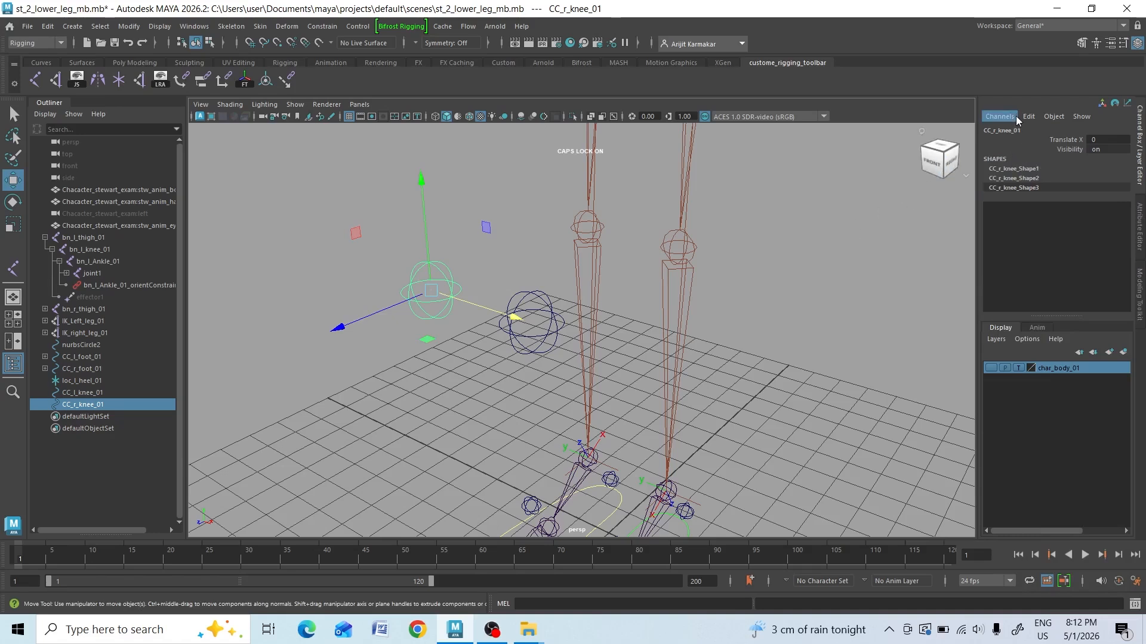
pyautogui.click(1056, 116)
pyautogui.moveTo(997, 120)
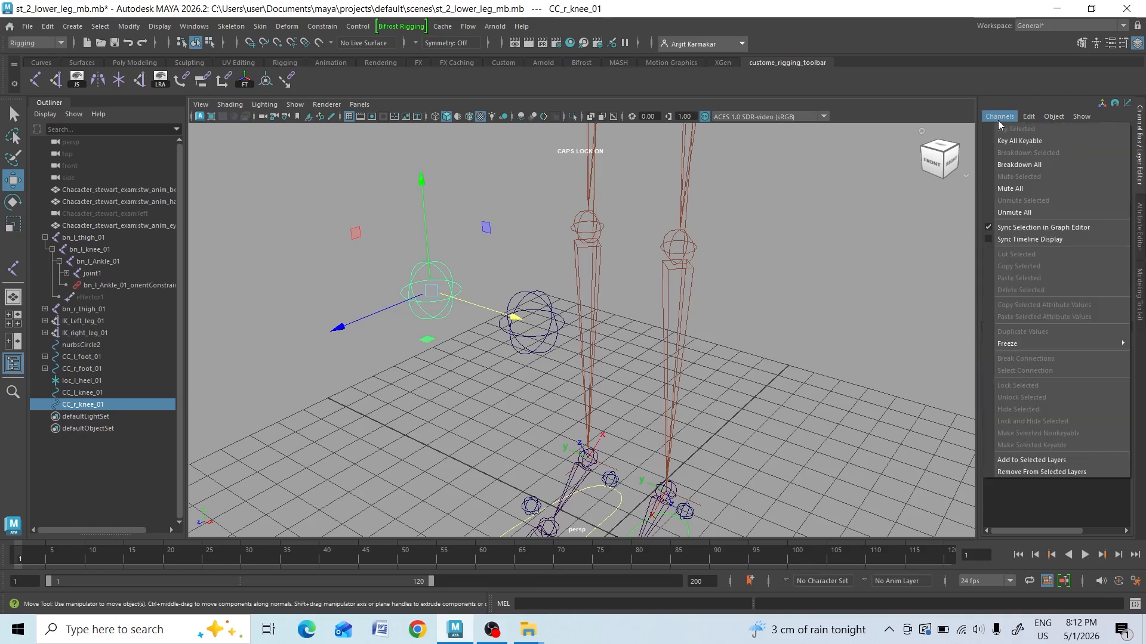
pyautogui.moveTo(1032, 115)
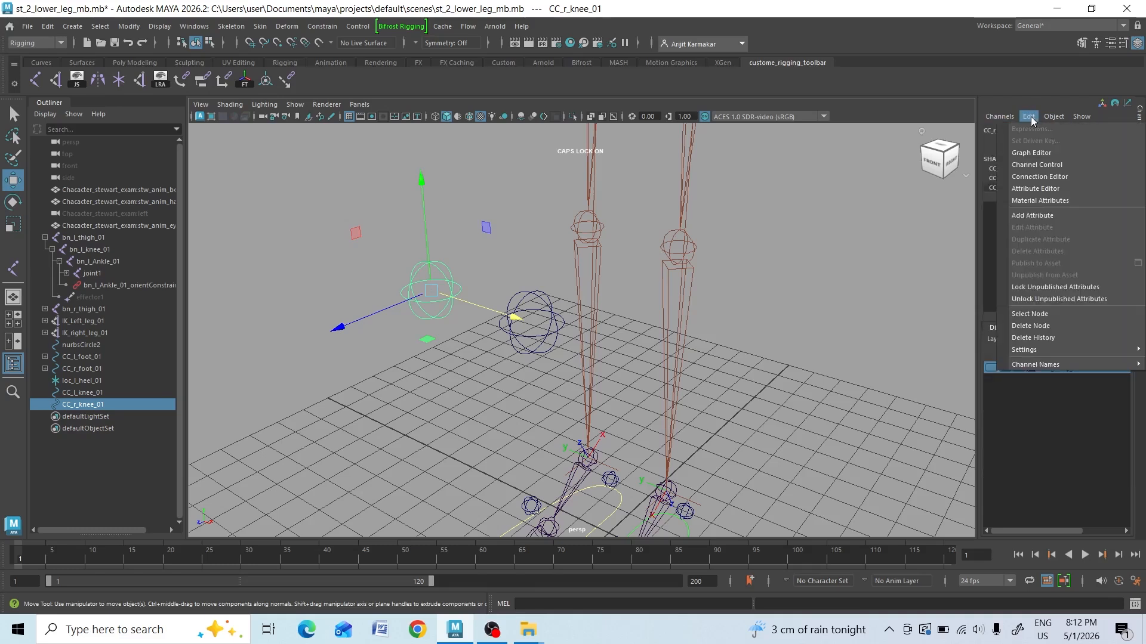
pyautogui.click(565, 358)
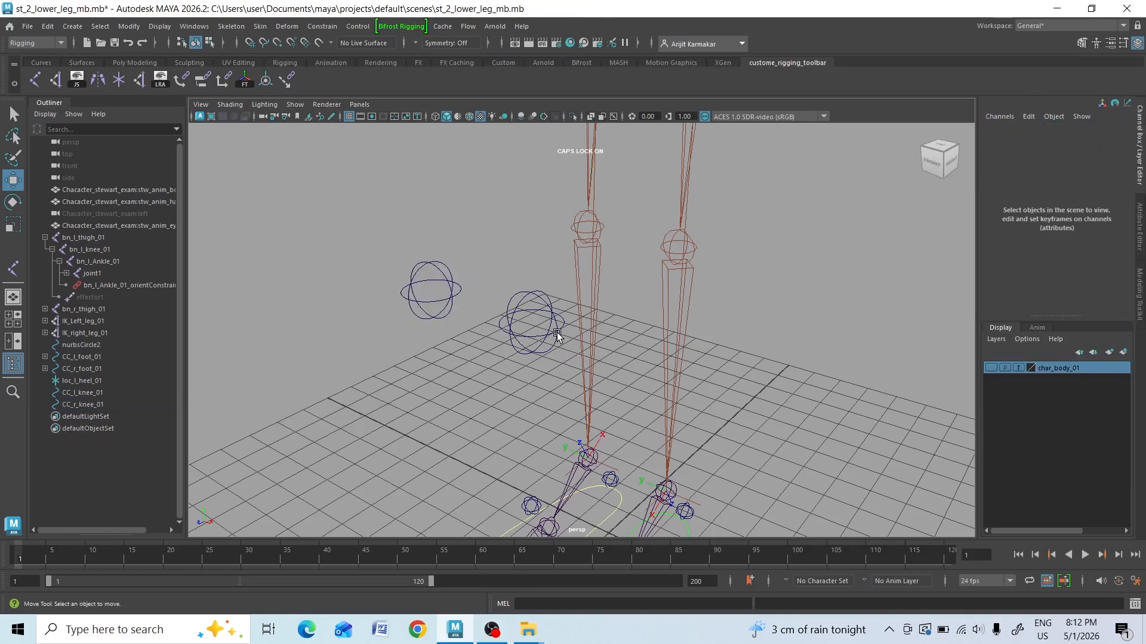
# Test the left knee control's side-to-side movement with two moves along X, undoing both.
pyautogui.click(557, 336)
pyautogui.moveTo(592, 342); pyautogui.dragTo(720, 404)
pyautogui.hotkey('ctrl', 'z')
pyautogui.scroll(3, 719, 403)
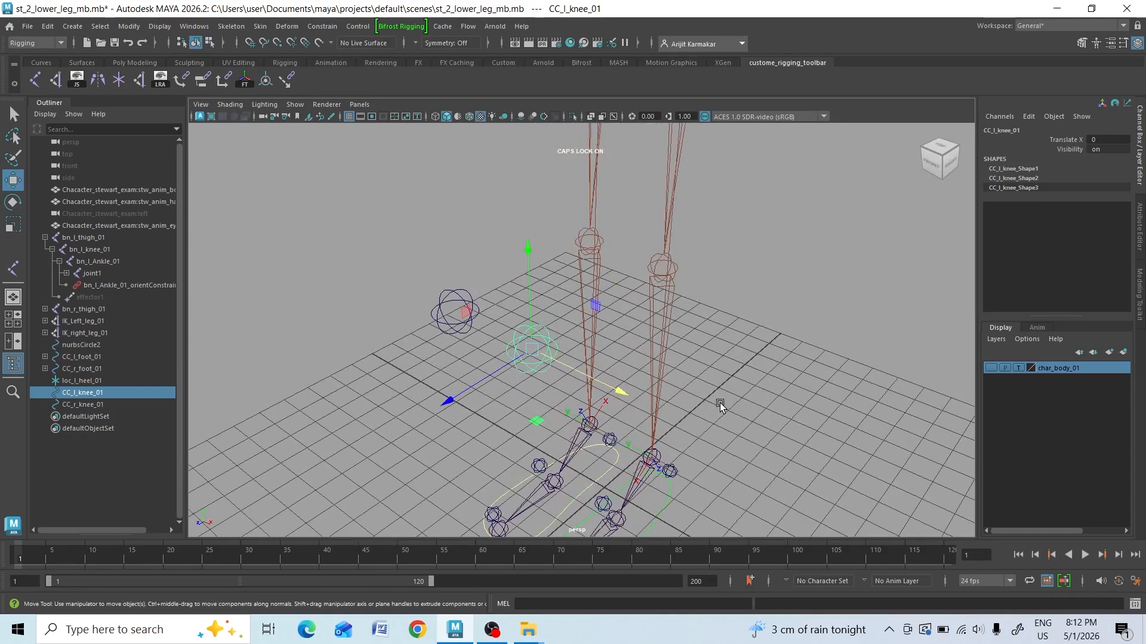
pyautogui.moveTo(614, 401); pyautogui.dragTo(587, 410)
pyautogui.hotkey('ctrl', 'z')
# Test the right toe ball control CC_r_Toeball_01 with an upward move and a free move, undoing both.
pyautogui.scroll(-2, 596, 425)
pyautogui.keyDown('alt'); pyautogui.moveTo(648, 475); pyautogui.dragTo(646, 380, button='middle'); pyautogui.keyUp('alt')
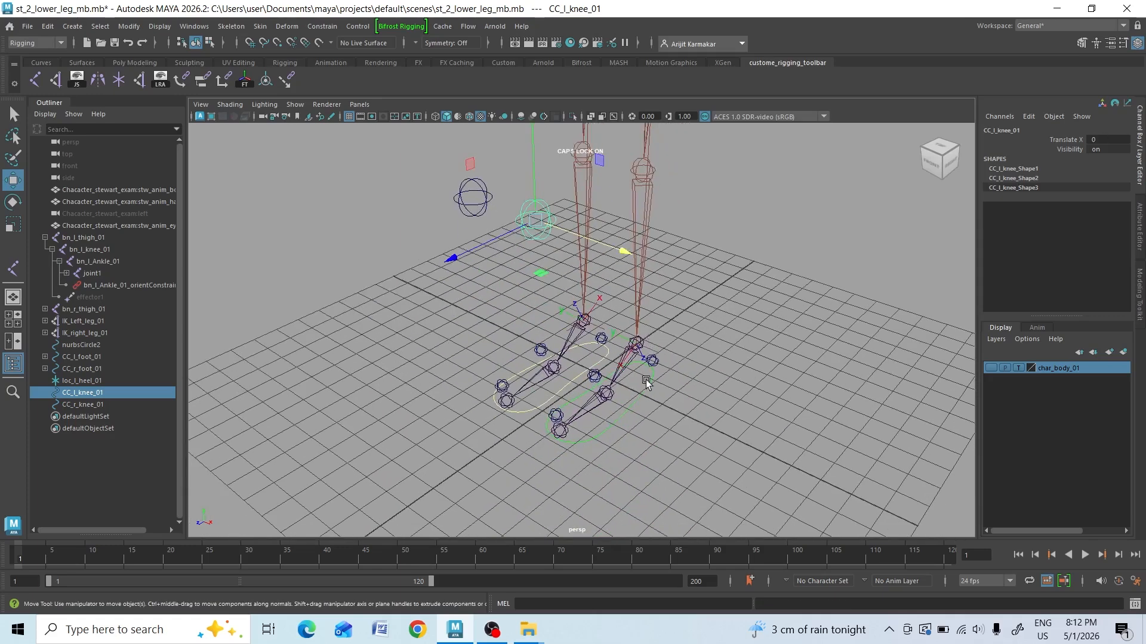
pyautogui.scroll(2, 647, 382)
pyautogui.click(502, 362)
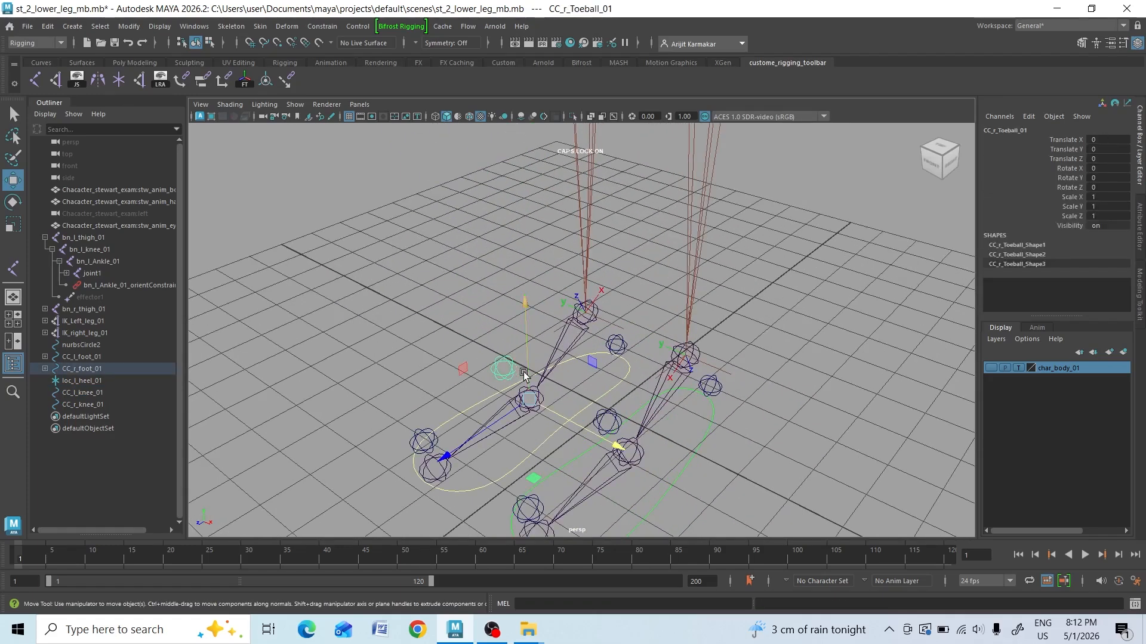
pyautogui.moveTo(525, 373); pyautogui.dragTo(506, 320)
pyautogui.hotkey('ctrl', 'z')
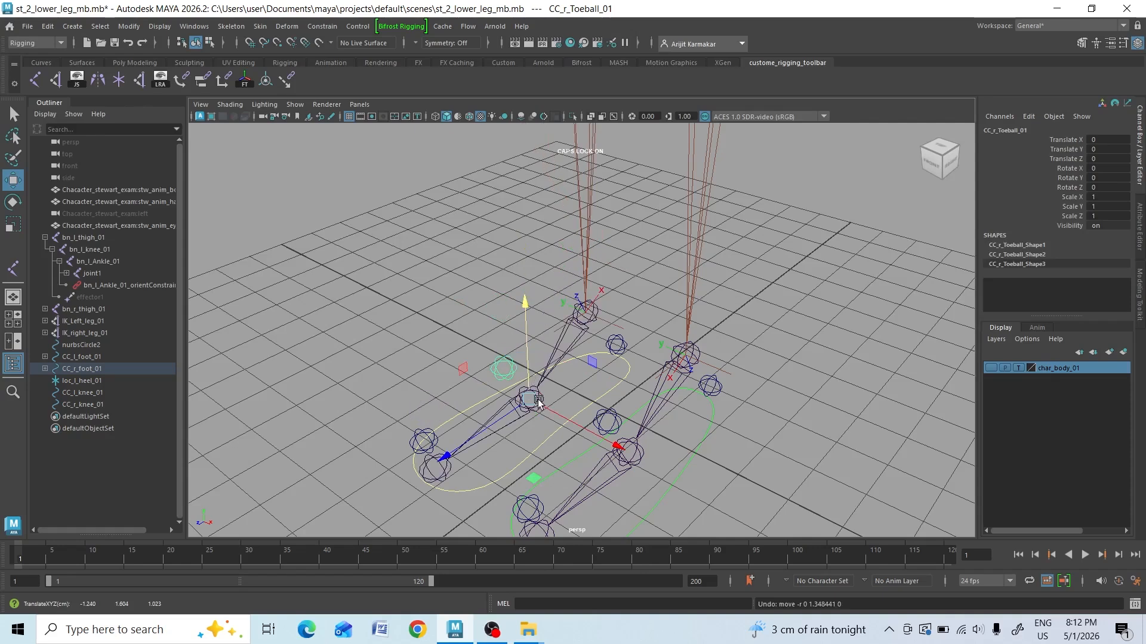
pyautogui.keyDown('alt'); pyautogui.moveTo(539, 399); pyautogui.dragTo(509, 377); pyautogui.keyUp('alt')
pyautogui.moveTo(580, 444); pyautogui.dragTo(559, 365)
pyautogui.hotkey('ctrl', 'z')
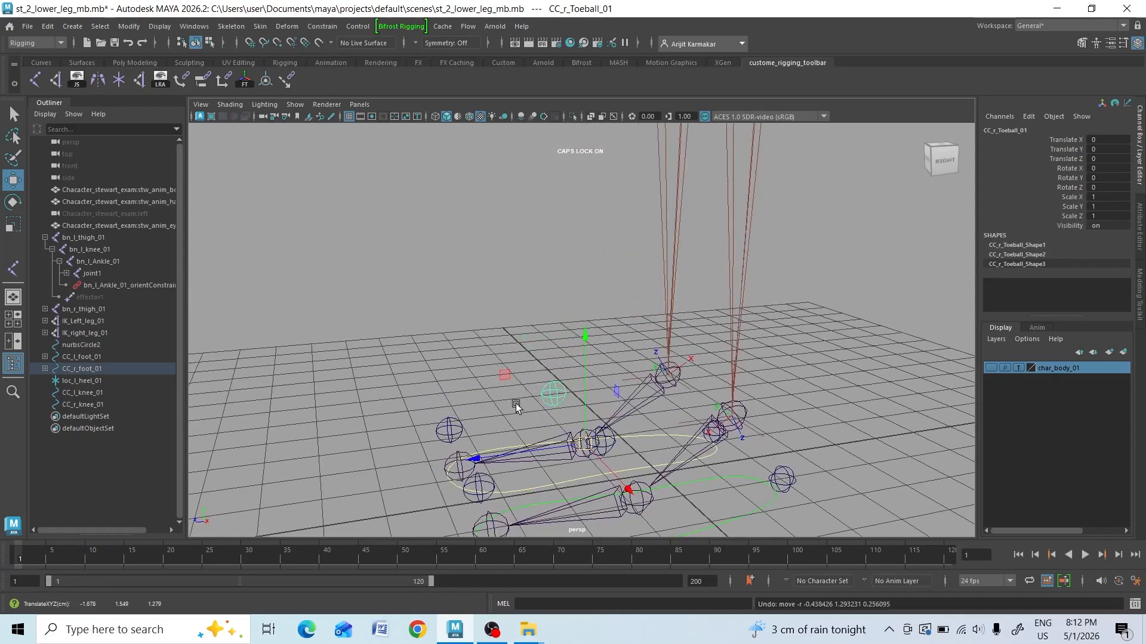
# Test the right foot control CC_r_foot_01 with a free upward move, and undo the move.
pyautogui.click(450, 439)
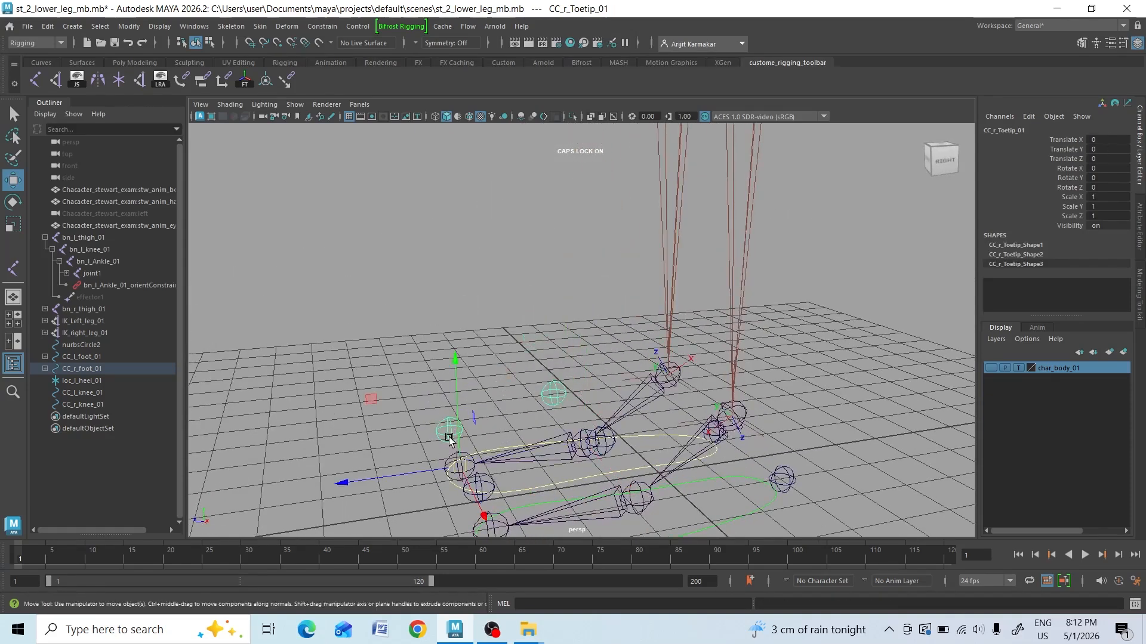
pyautogui.click(504, 447)
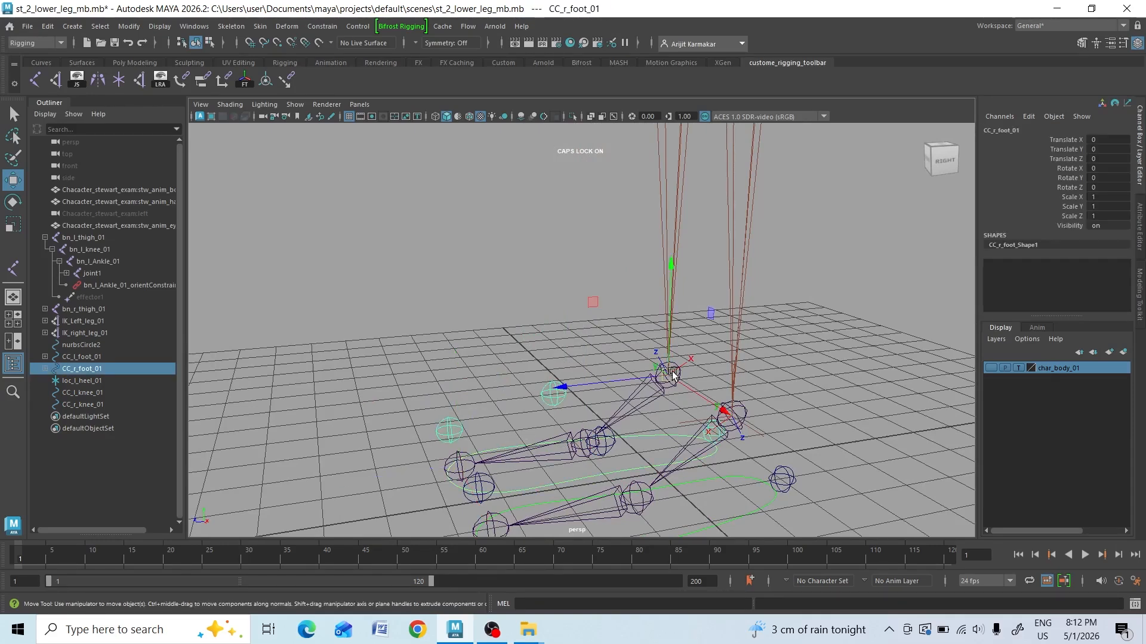
pyautogui.moveTo(673, 374); pyautogui.dragTo(645, 323)
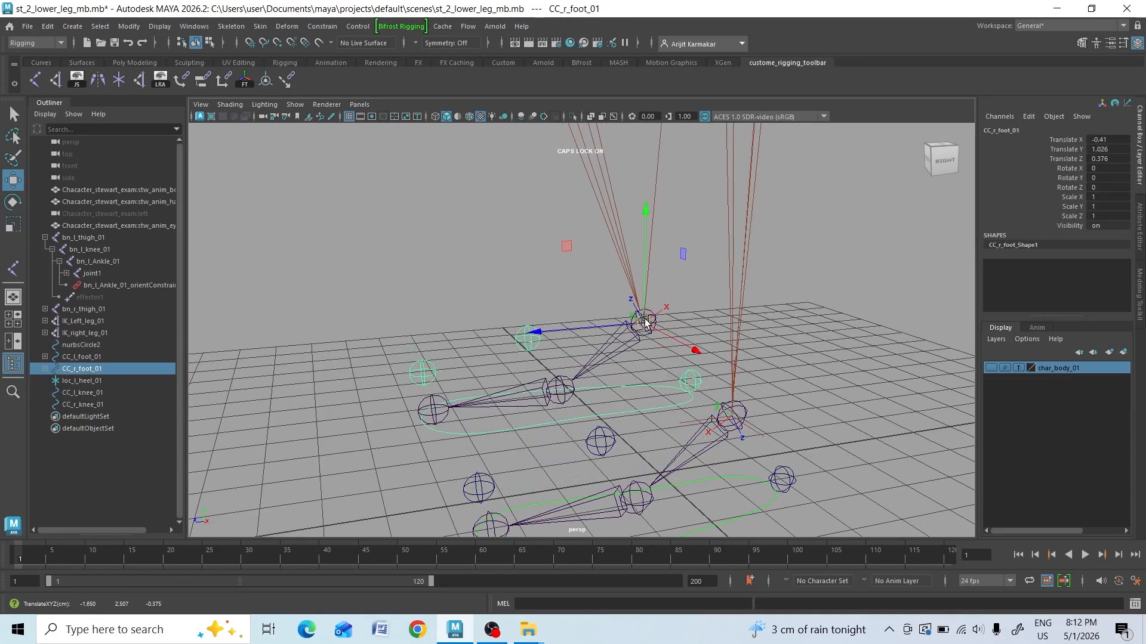
pyautogui.hotkey('ctrl', 'z')
# Test rotating the right foot control about Y, about -12 degrees around X, and about Z, undoing each rotation.
pyautogui.keyDown('alt'); pyautogui.moveTo(718, 395); pyautogui.dragTo(733, 405); pyautogui.keyUp('alt')
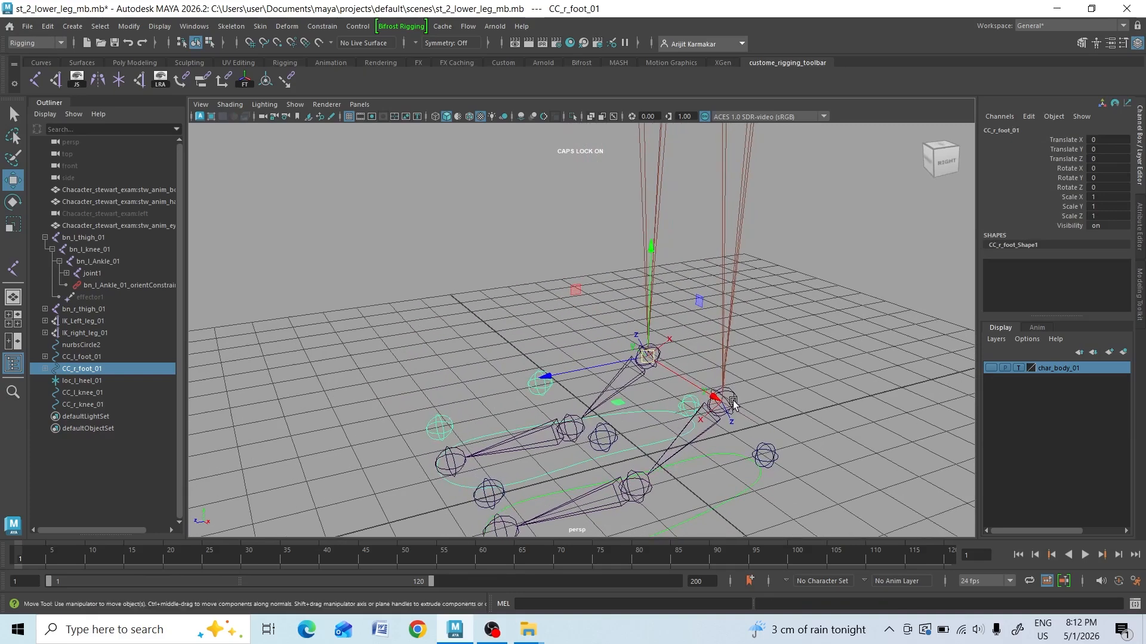
pyautogui.press('e')
pyautogui.moveTo(662, 404); pyautogui.dragTo(696, 402)
pyautogui.hotkey('ctrl', 'z')
pyautogui.hotkey('ctrl', 'z')
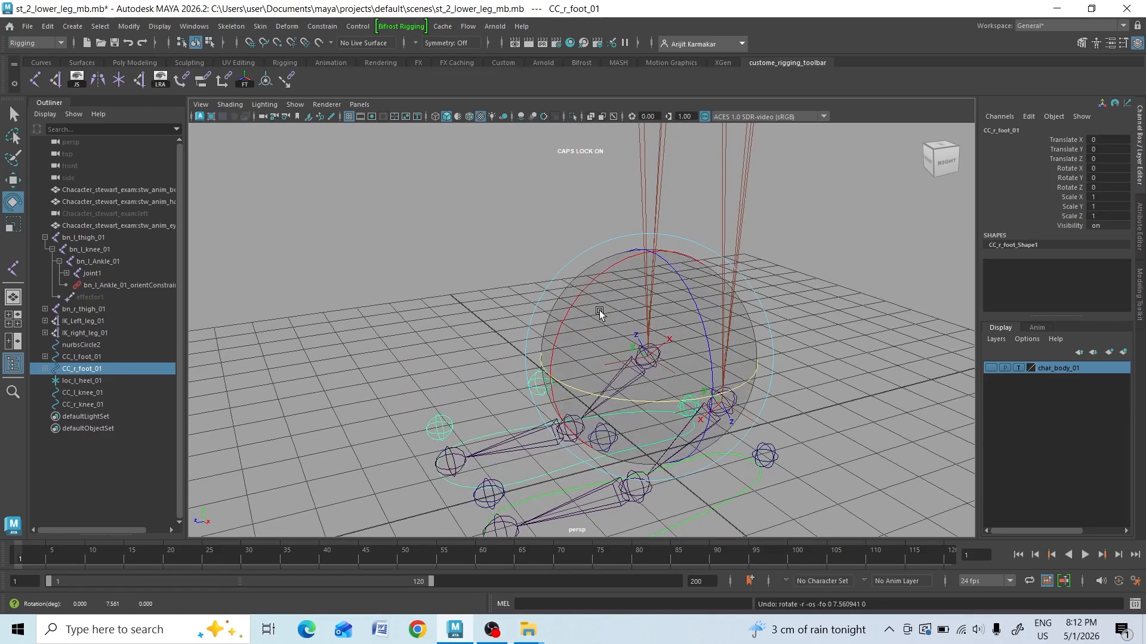
pyautogui.moveTo(584, 292); pyautogui.dragTo(593, 270)
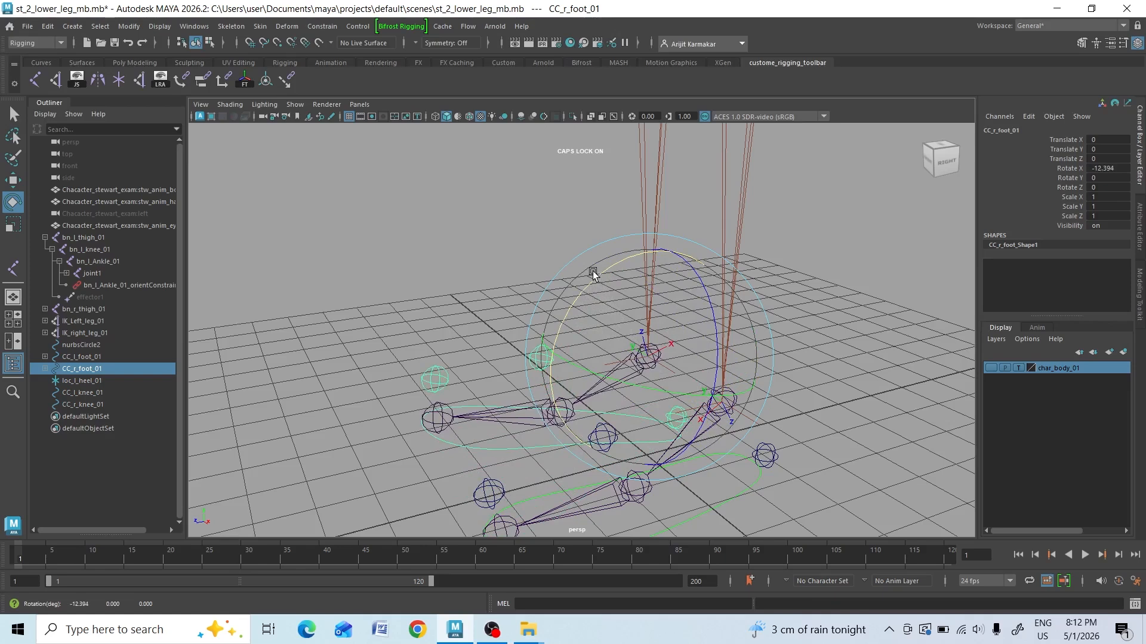
pyautogui.hotkey('ctrl', 'z')
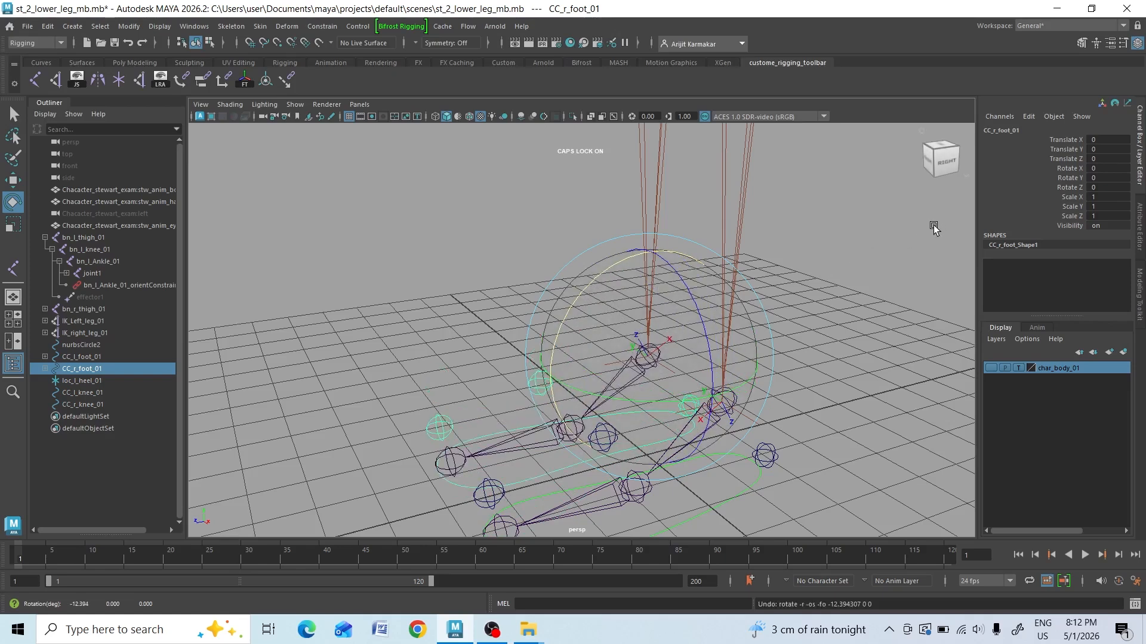
pyautogui.click(1050, 187)
pyautogui.moveTo(955, 381); pyautogui.dragTo(818, 383, button='middle')
pyautogui.hotkey('ctrl', 'z')
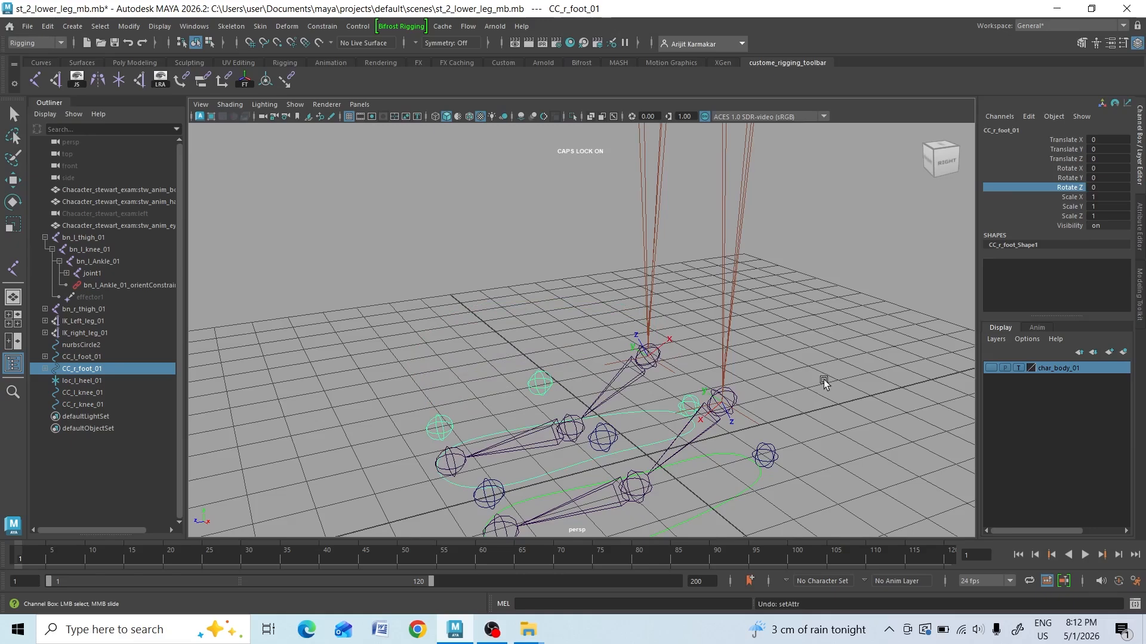
# Test the right foot control by moving it along X to -9.9 and about 0.7, plus a uniform scale, undoing each change.
pyautogui.keyDown('alt'); pyautogui.moveTo(794, 337); pyautogui.dragTo(813, 338); pyautogui.keyUp('alt')
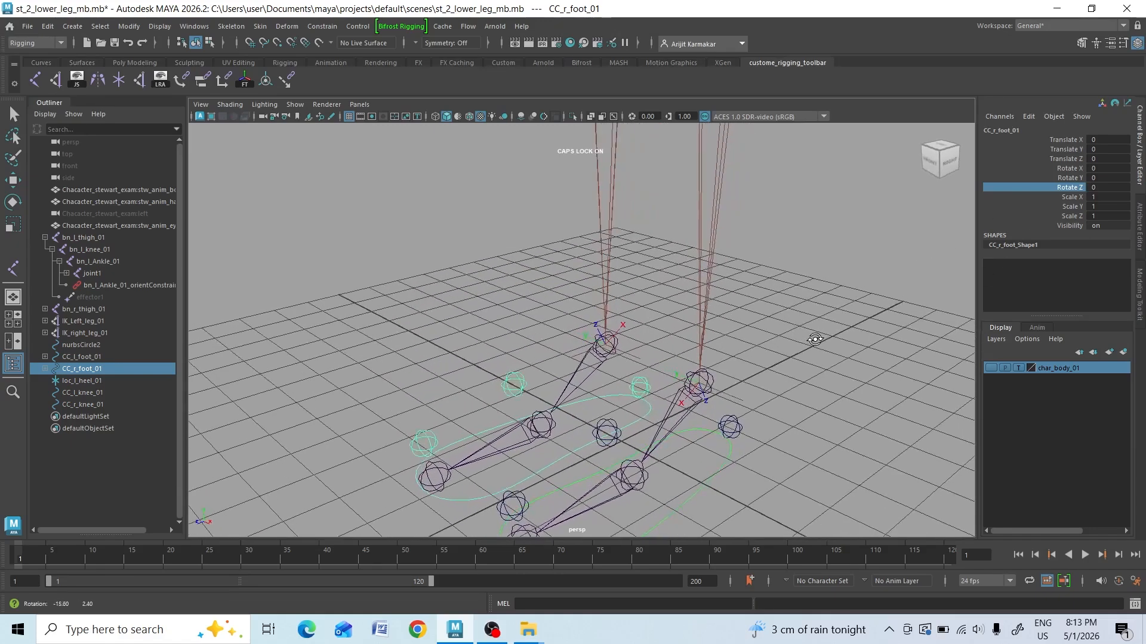
pyautogui.click(1047, 138)
pyautogui.moveTo(761, 385); pyautogui.dragTo(706, 384, button='middle')
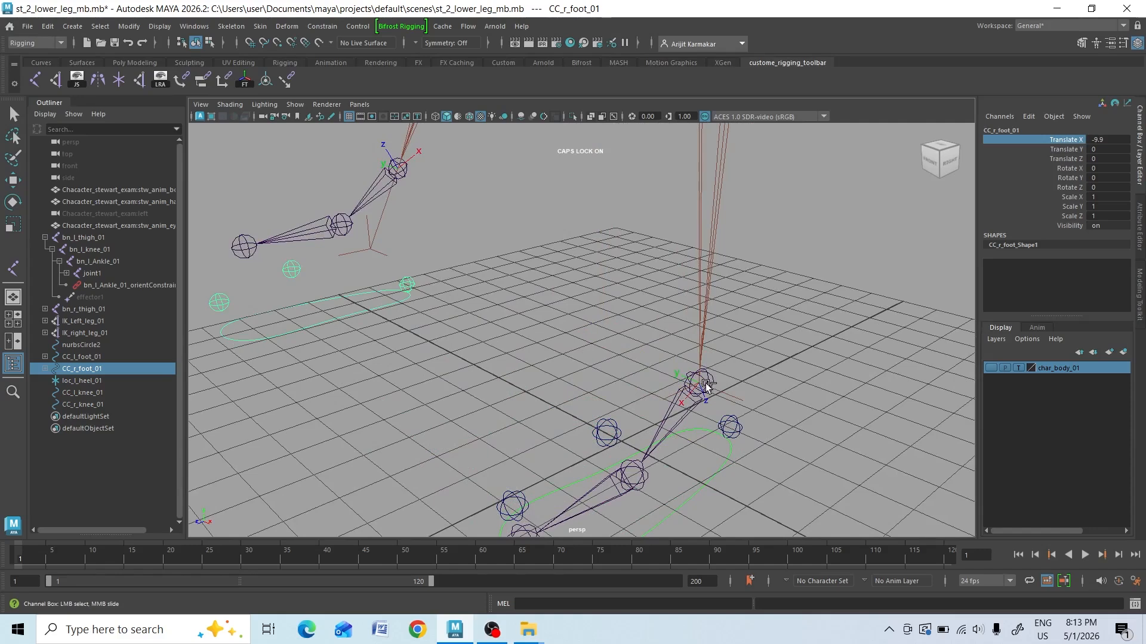
pyautogui.hotkey('ctrl', 'z')
pyautogui.press('w')
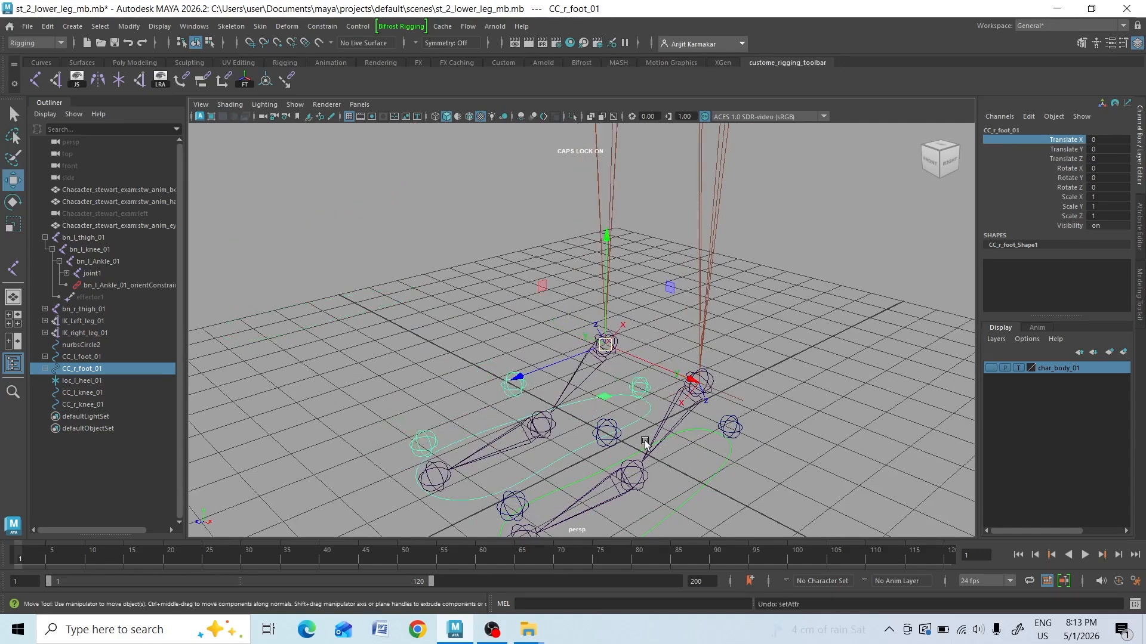
pyautogui.moveTo(675, 382)
pyautogui.mouseDown()
pyautogui.moveTo(642, 363)
pyautogui.moveTo(689, 391)
pyautogui.mouseUp()
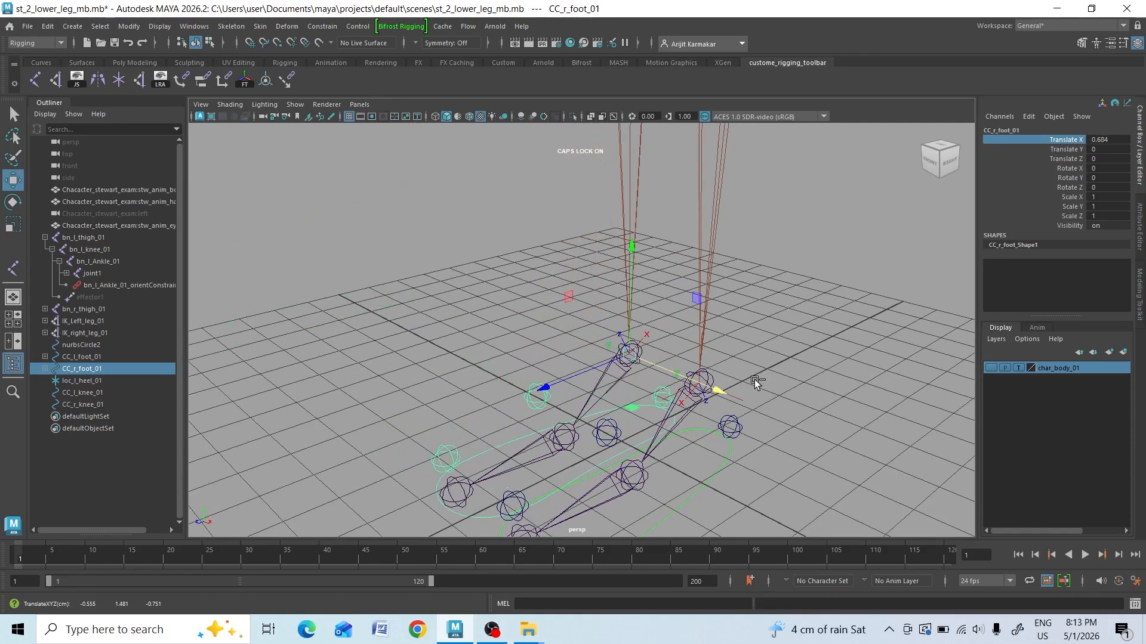
pyautogui.hotkey('ctrl', 'z')
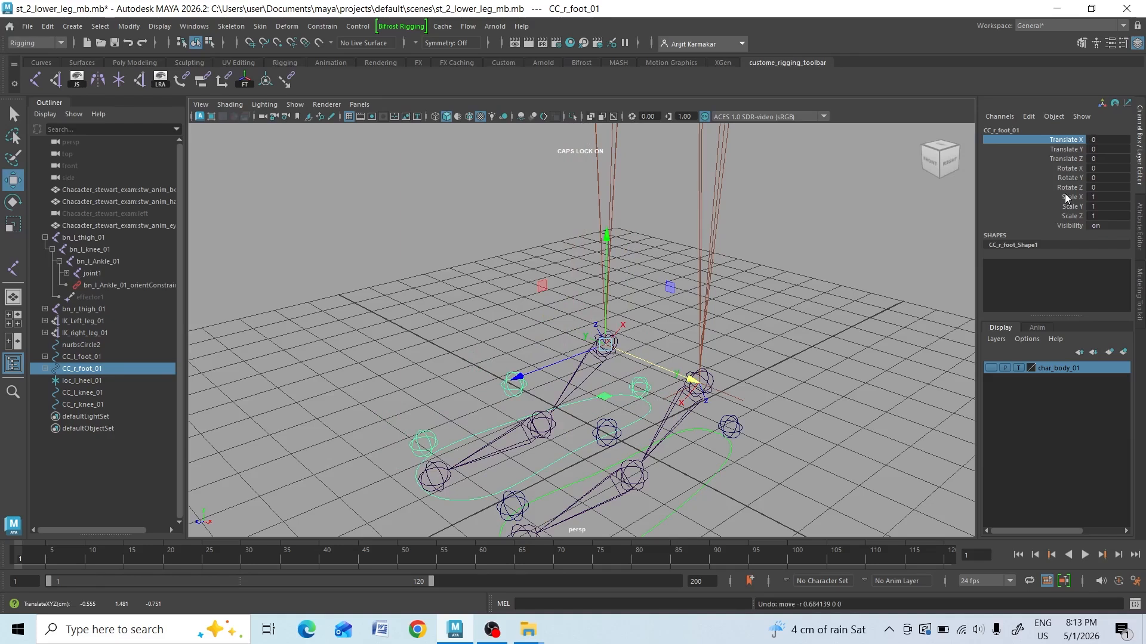
pyautogui.press('r')
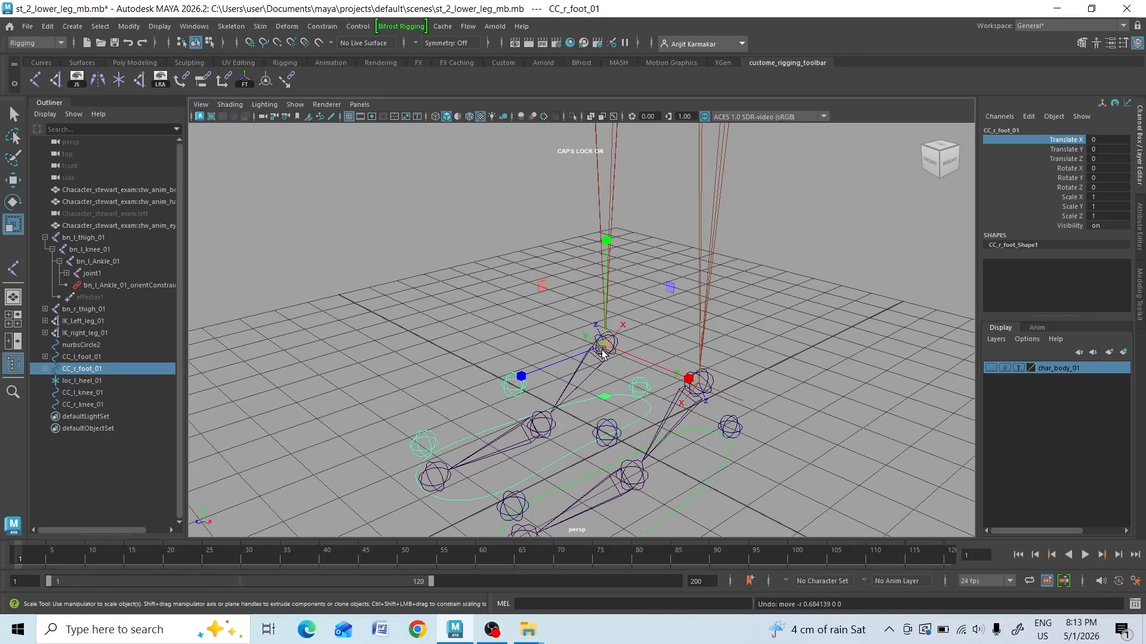
pyautogui.moveTo(602, 352); pyautogui.dragTo(641, 409)
# Test the right toe ball control CC_r_Toeball_01 with rotations of about -19 degrees around Y and 9 degrees around X, undoing both.
pyautogui.keyDown('alt'); pyautogui.moveTo(454, 400); pyautogui.dragTo(510, 305); pyautogui.keyUp('alt')
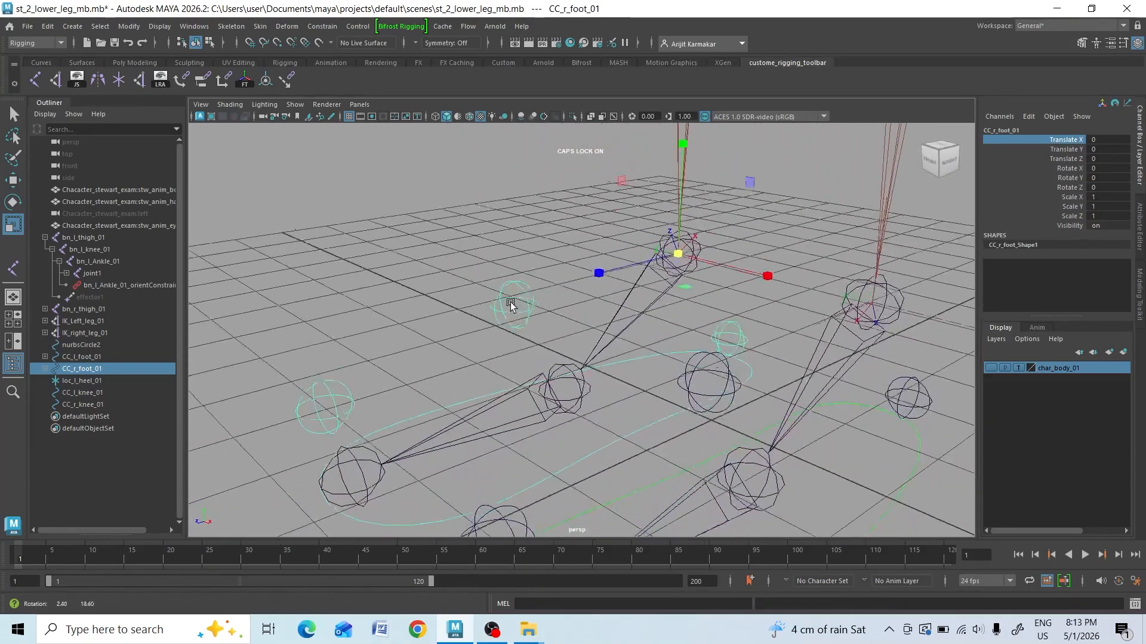
pyautogui.click(520, 290)
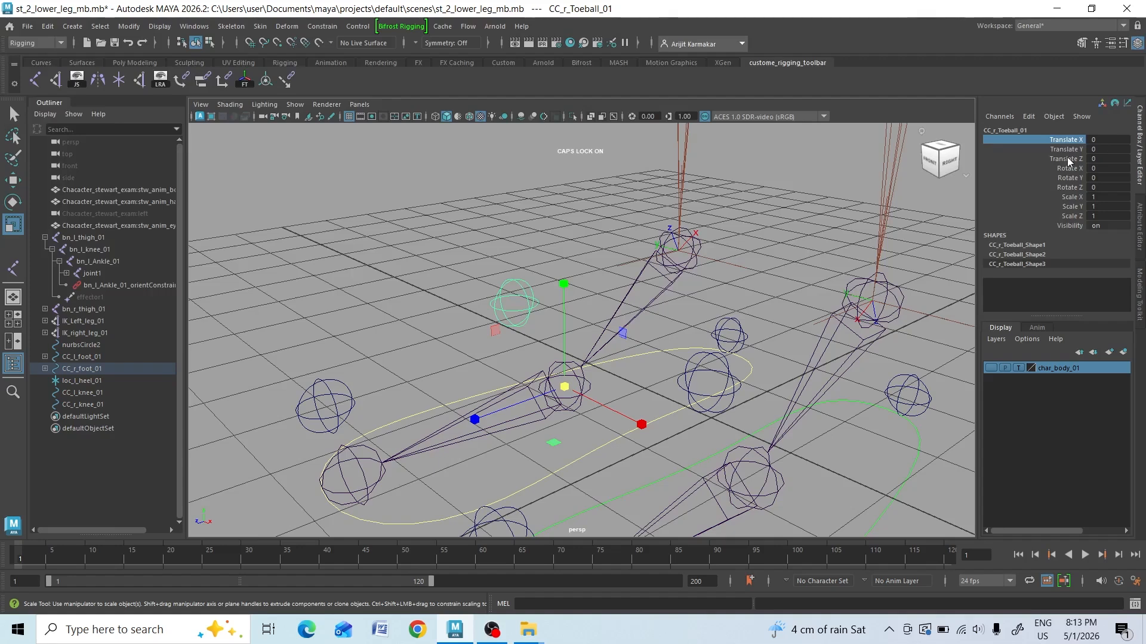
pyautogui.press('e')
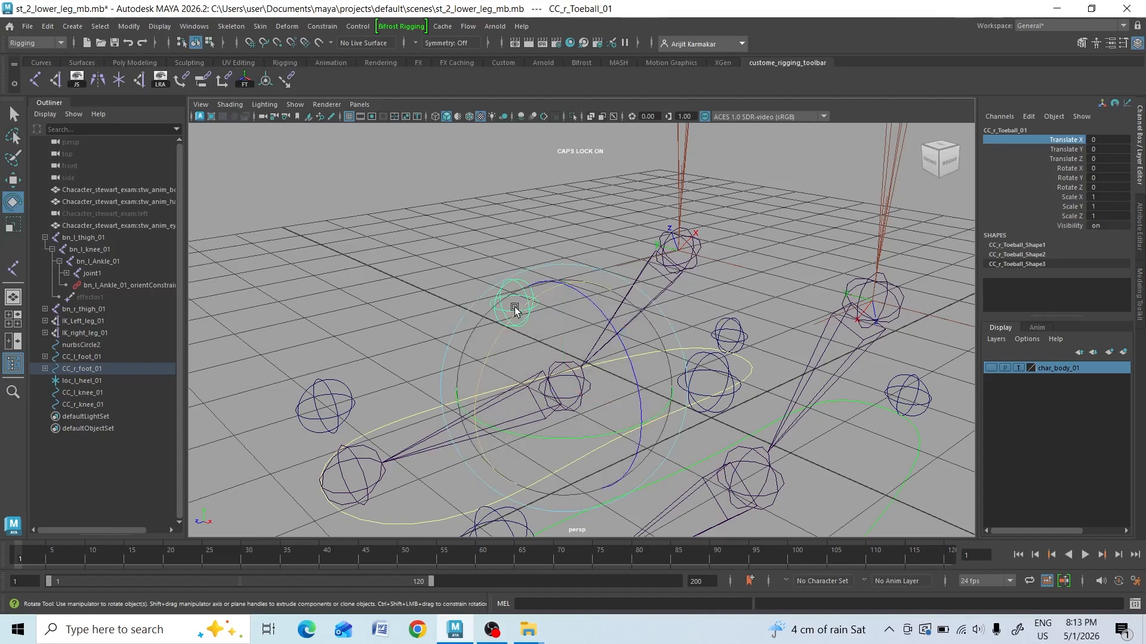
pyautogui.moveTo(516, 315); pyautogui.dragTo(575, 417)
pyautogui.hotkey('ctrl', 'z')
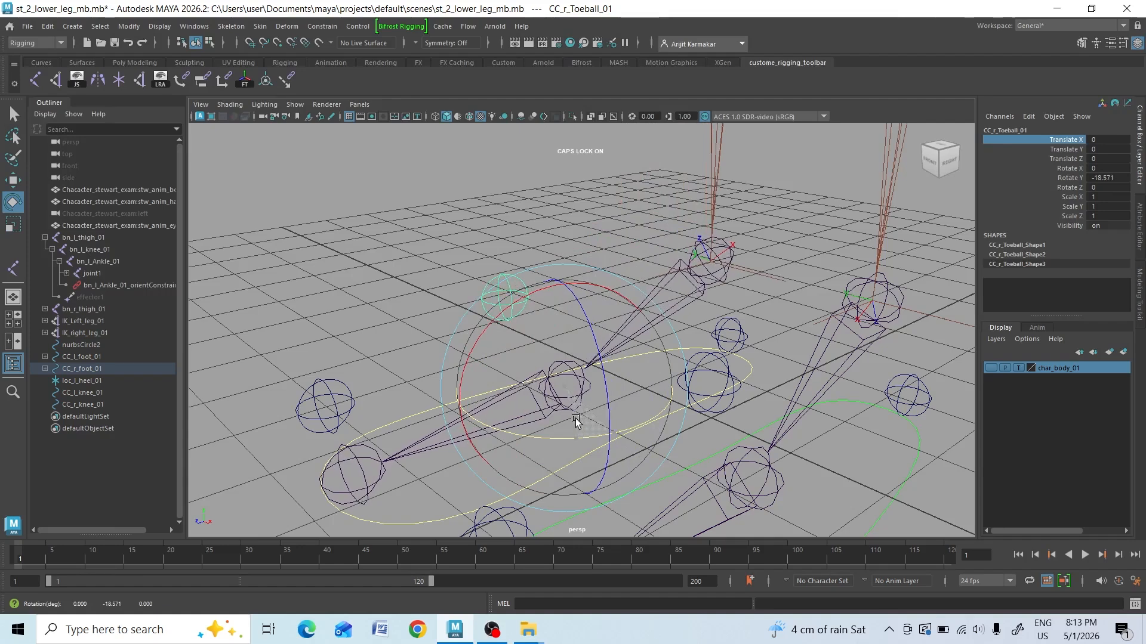
pyautogui.hotkey('ctrl', 'z')
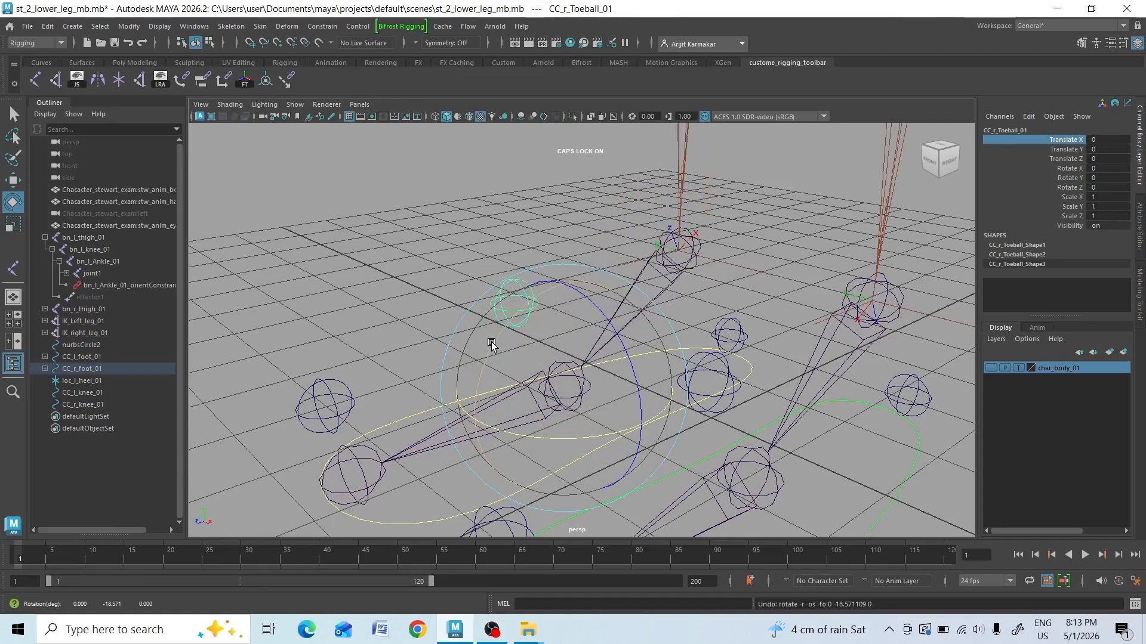
pyautogui.moveTo(491, 342); pyautogui.dragTo(630, 424)
pyautogui.hotkey('ctrl', 'z')
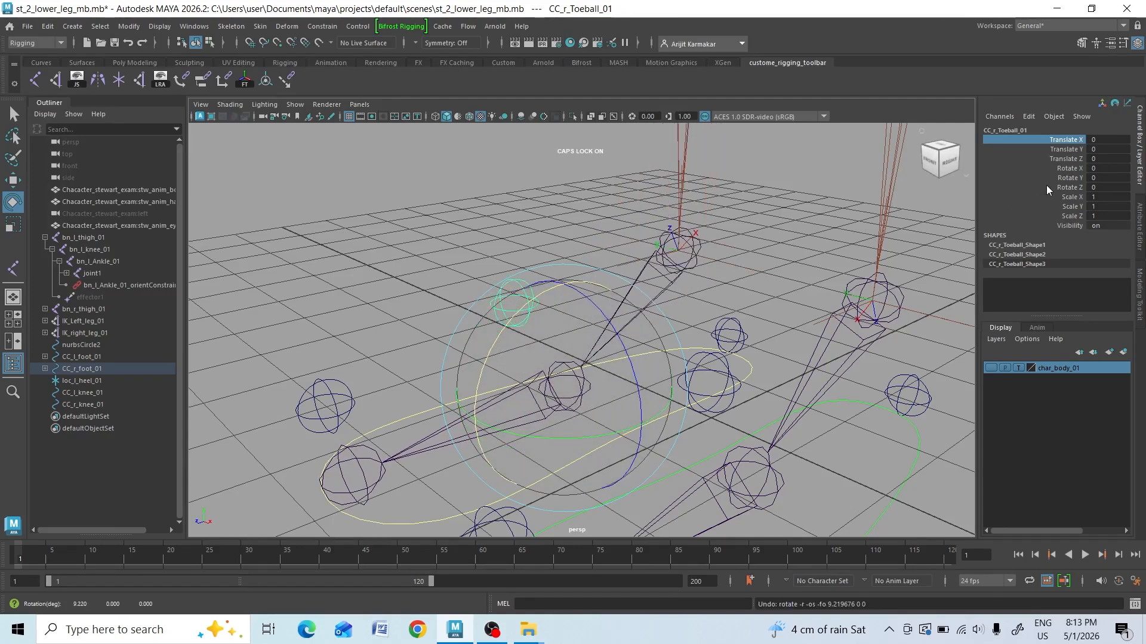
# Test the right toe ball control's Translate Y channel by raising it to about 1.4, and undo the changes.
pyautogui.press('q')
pyautogui.click(1068, 149)
pyautogui.moveTo(872, 333)
pyautogui.mouseDown(button='middle')
pyautogui.moveTo(898, 342)
pyautogui.moveTo(873, 345)
pyautogui.moveTo(883, 350)
pyautogui.mouseUp(button='middle')
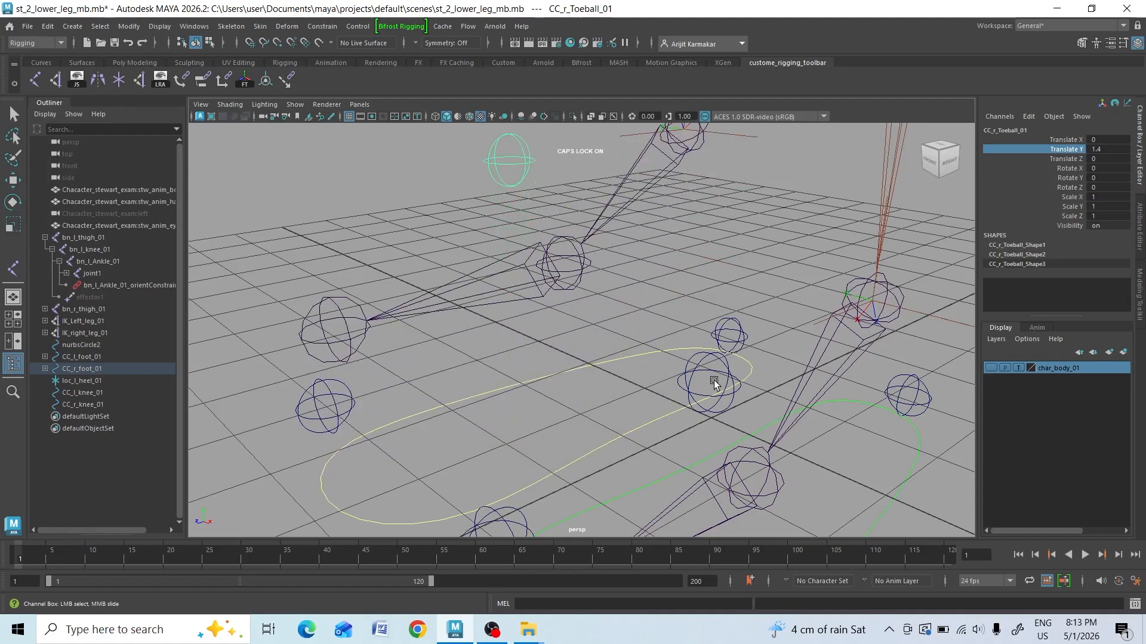
pyautogui.keyDown('alt'); pyautogui.moveTo(714, 384); pyautogui.dragTo(793, 376); pyautogui.keyUp('alt')
pyautogui.moveTo(793, 376); pyautogui.dragTo(806, 371, button='middle')
pyautogui.hotkey('ctrl', 'z')
pyautogui.hotkey('ctrl', 'z')
pyautogui.hotkey('ctrl', 'z')
pyautogui.hotkey('ctrl', 'z')
pyautogui.hotkey('ctrl', 'z')
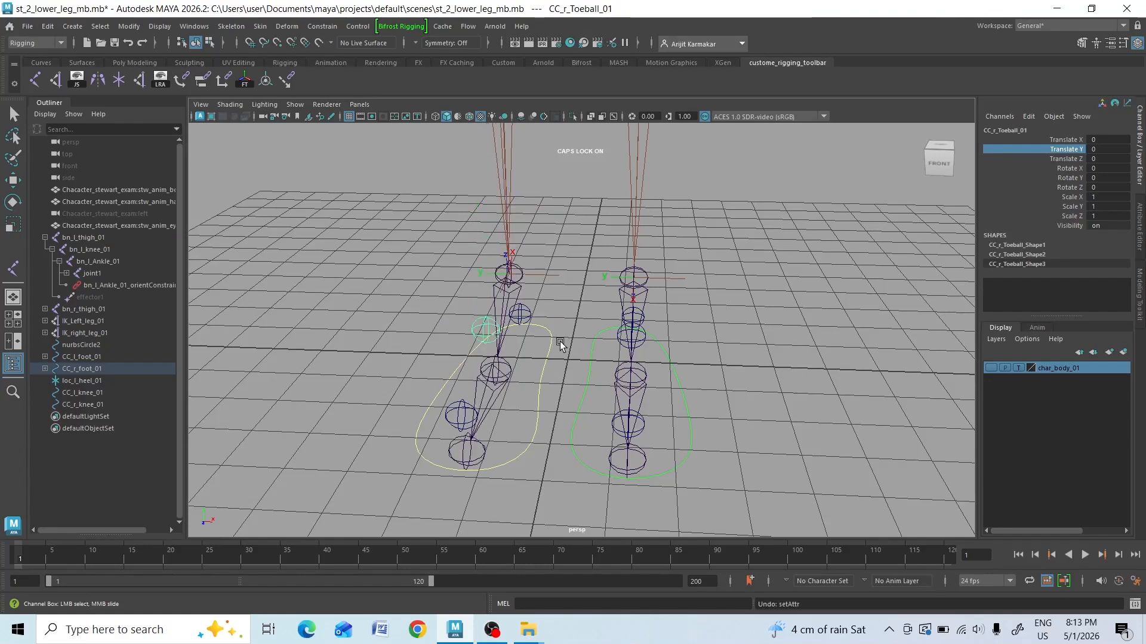
# Test the right toe ball control with a rotation of about 8 degrees around Y and changes to Rotate X and Rotate Z, undoing each.
pyautogui.press('e')
pyautogui.moveTo(530, 413); pyautogui.dragTo(553, 423)
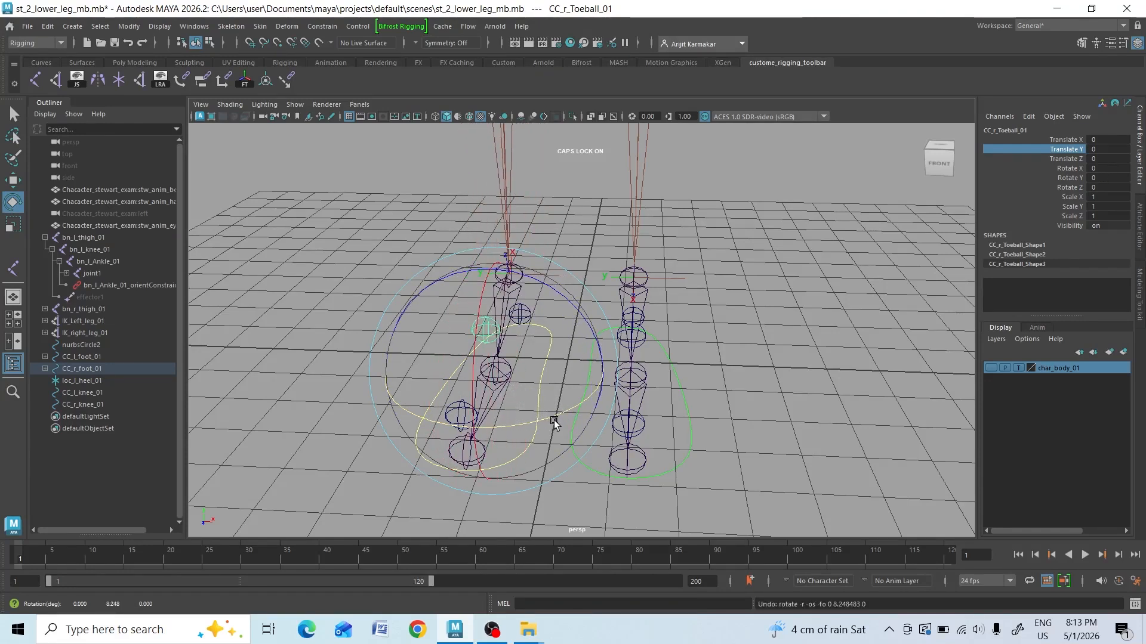
pyautogui.click(1068, 167)
pyautogui.hotkey('ctrl', 'z')
pyautogui.moveTo(877, 313); pyautogui.dragTo(893, 322, button='middle')
pyautogui.hotkey('ctrl', 'z')
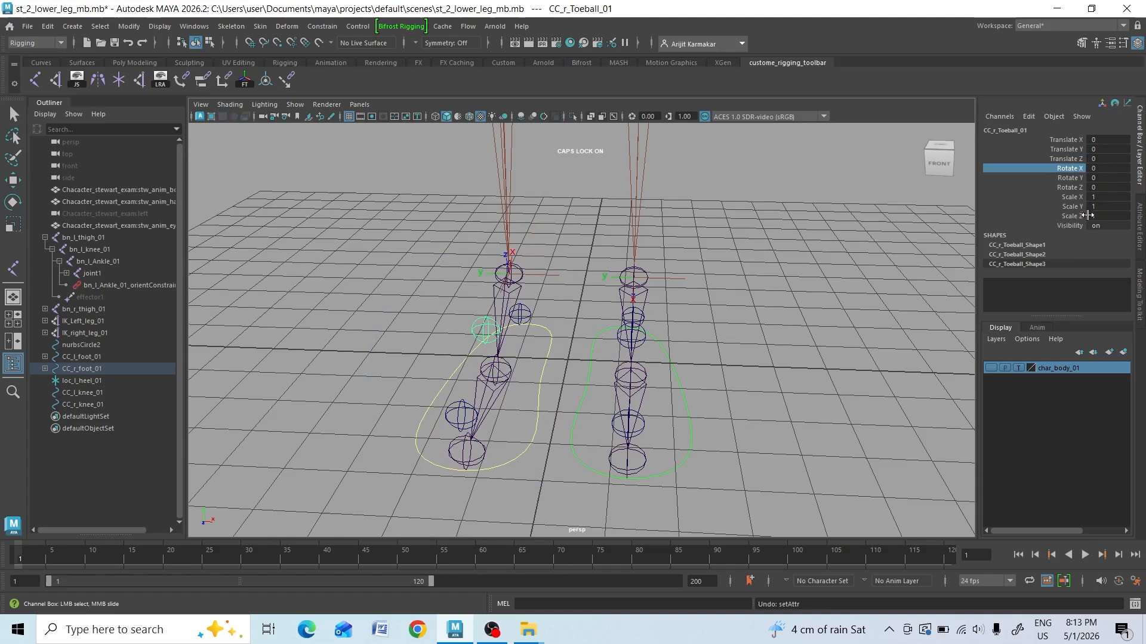
pyautogui.click(1074, 188)
pyautogui.moveTo(843, 350); pyautogui.dragTo(823, 363, button='middle')
pyautogui.hotkey('ctrl', 'z')
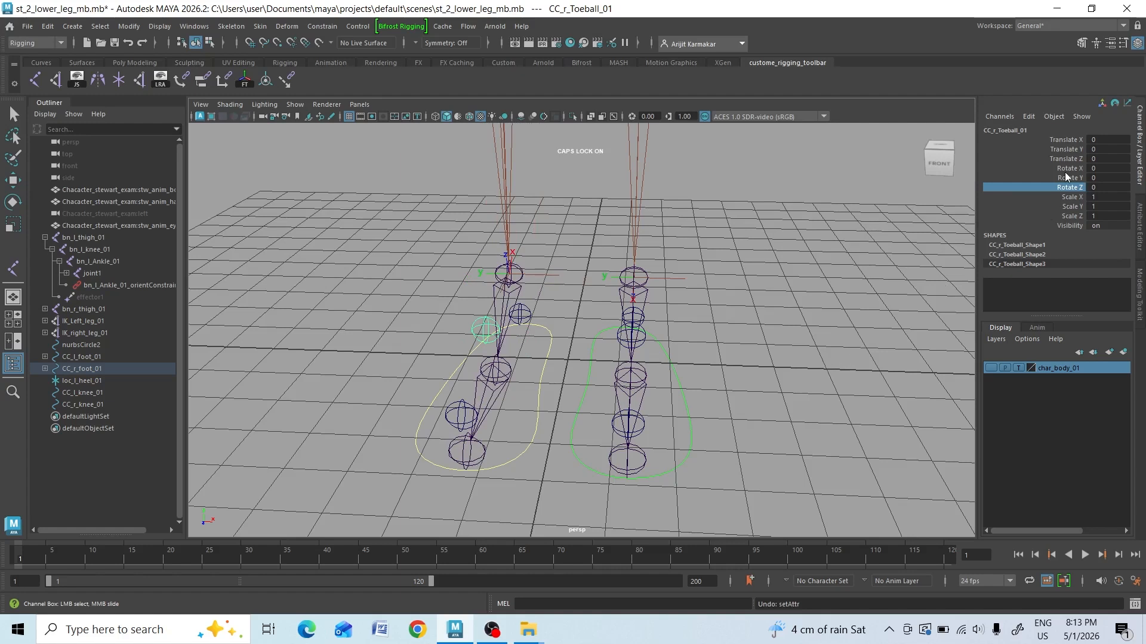
# Lock and hide all Translate and Scale channels of the right toe ball control CC_r_Toeball_01.
pyautogui.moveTo(1066, 139); pyautogui.dragTo(1065, 160)
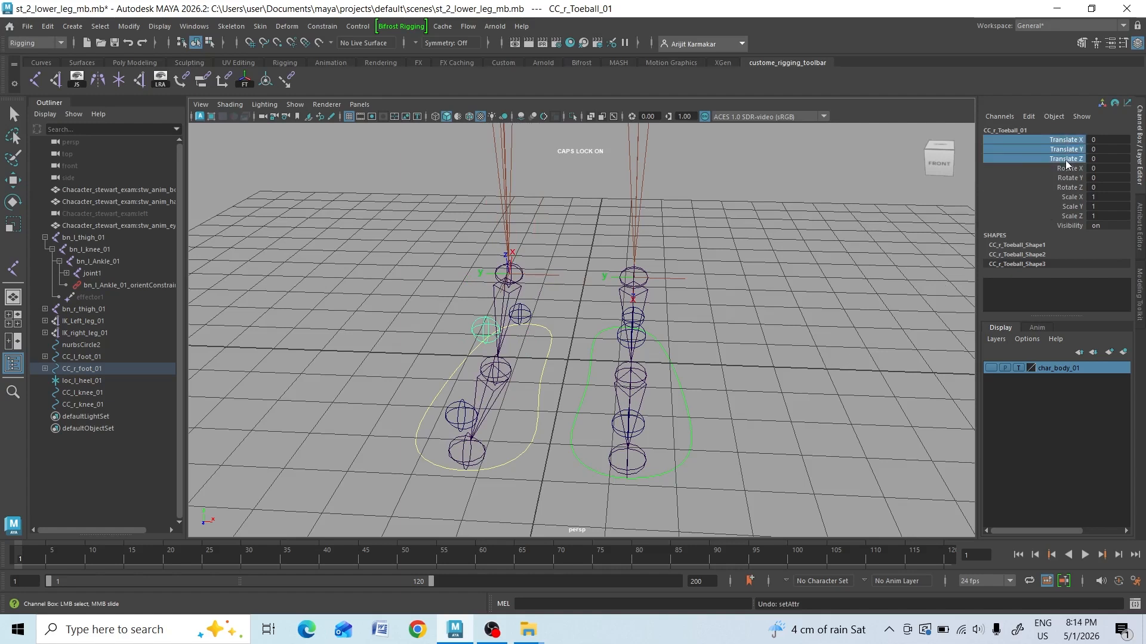
pyautogui.keyDown('ctrl'); pyautogui.moveTo(1070, 199); pyautogui.dragTo(1069, 217); pyautogui.keyUp('ctrl')
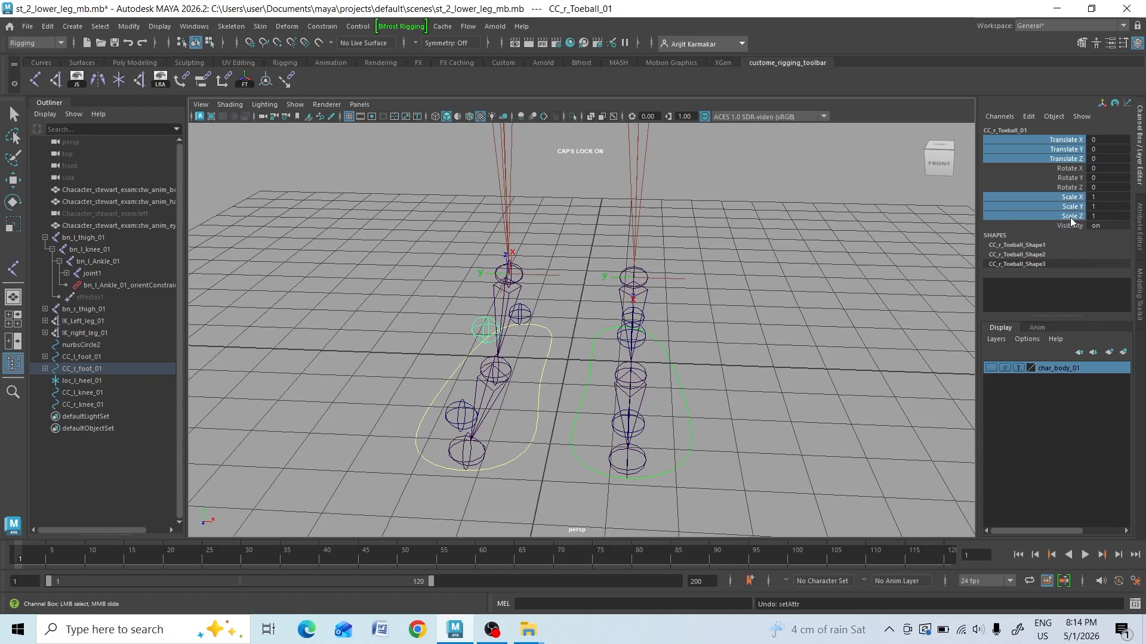
pyautogui.rightClick(1070, 217)
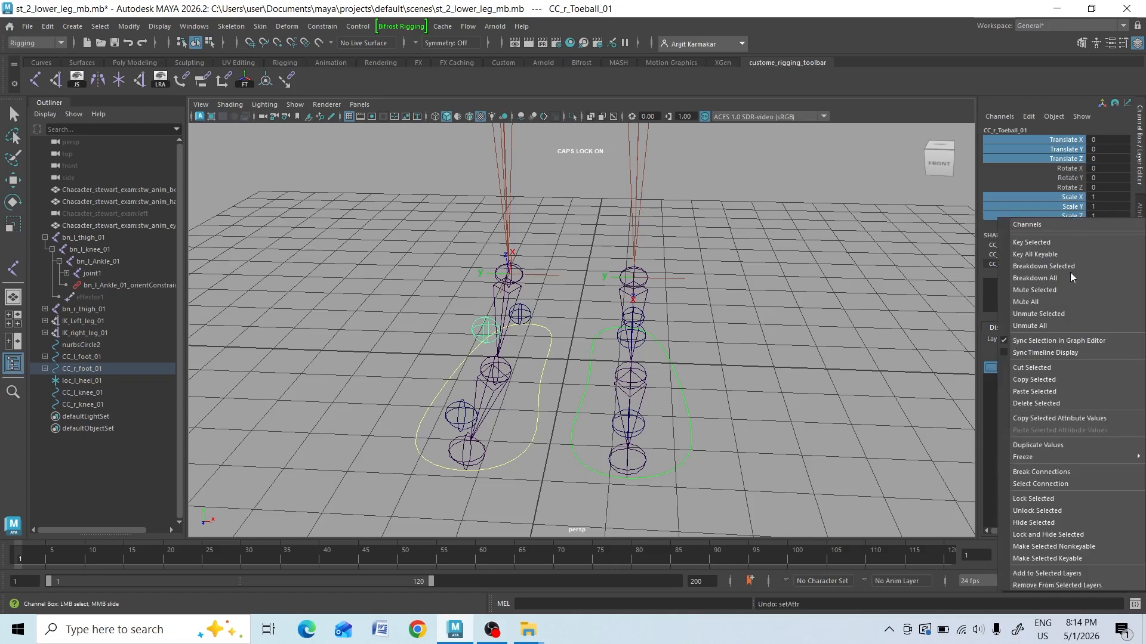
pyautogui.click(1049, 534)
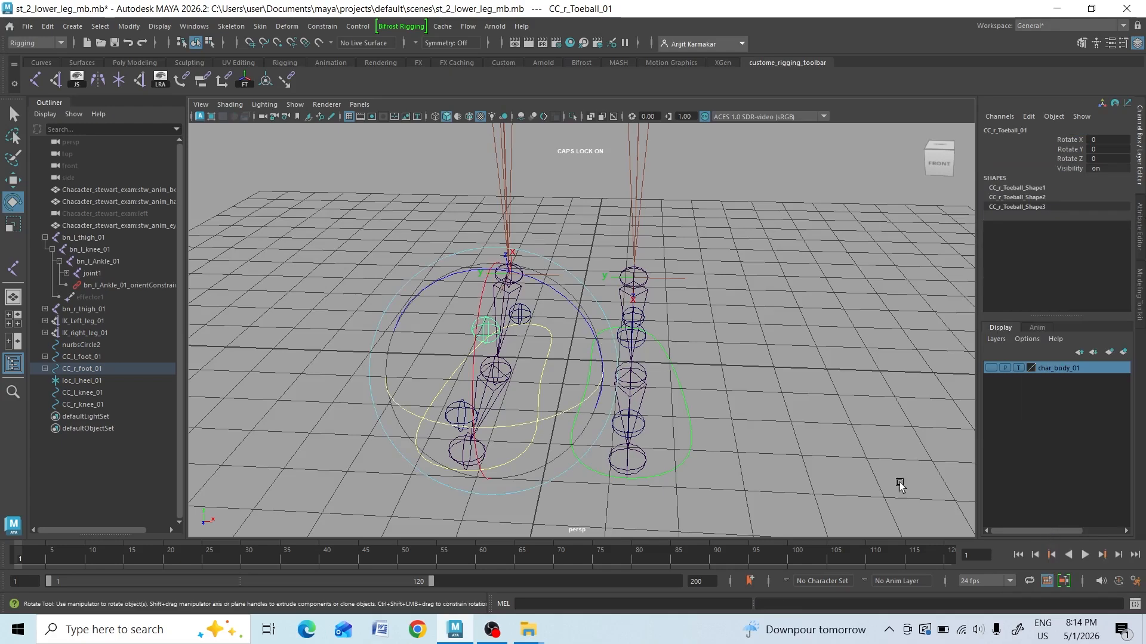
# Lock and hide all Translate and Scale channels of the right toe tip control CC_r_Toetip_01.
pyautogui.keyDown('alt'); pyautogui.moveTo(854, 444); pyautogui.dragTo(658, 453); pyautogui.keyUp('alt')
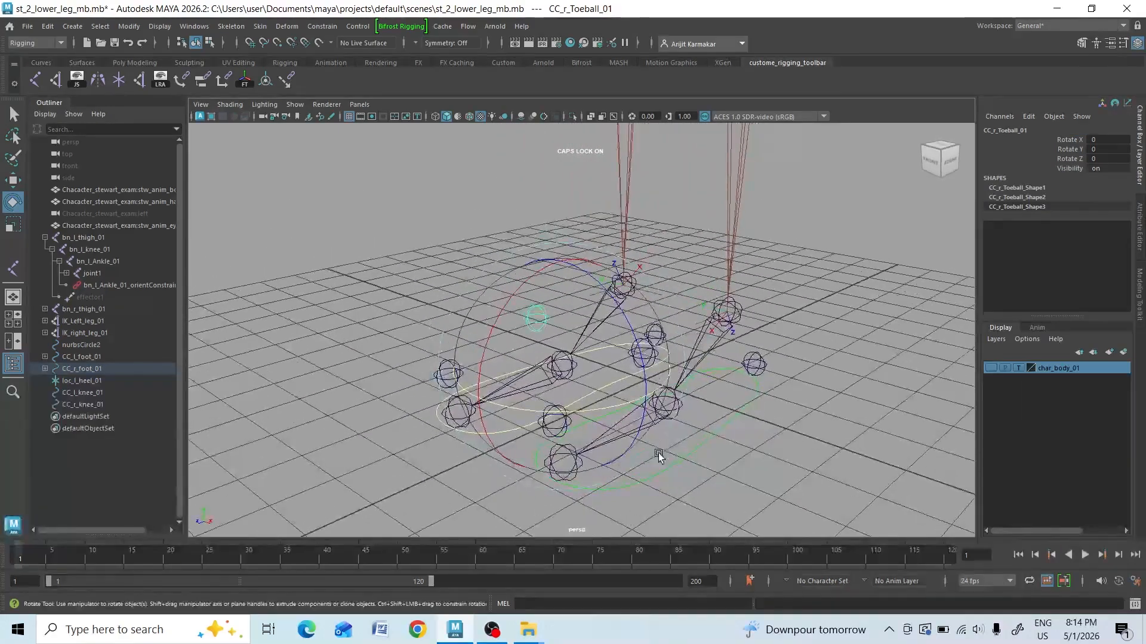
pyautogui.click(406, 372)
pyautogui.click(439, 374)
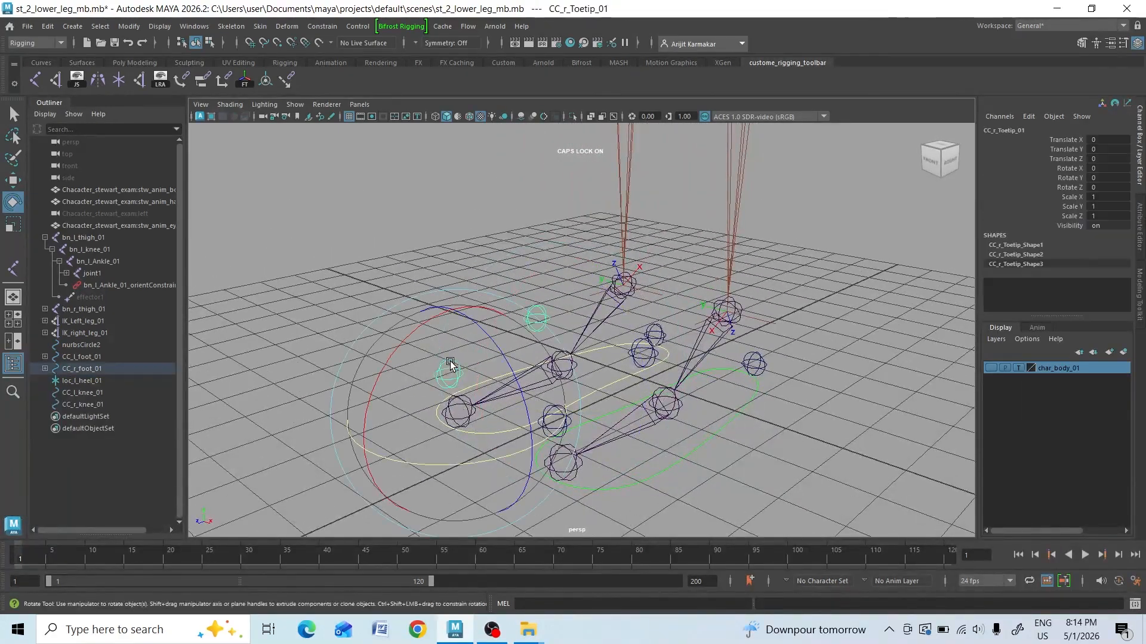
pyautogui.moveTo(1077, 141); pyautogui.dragTo(1068, 218)
pyautogui.rightClick(1068, 218)
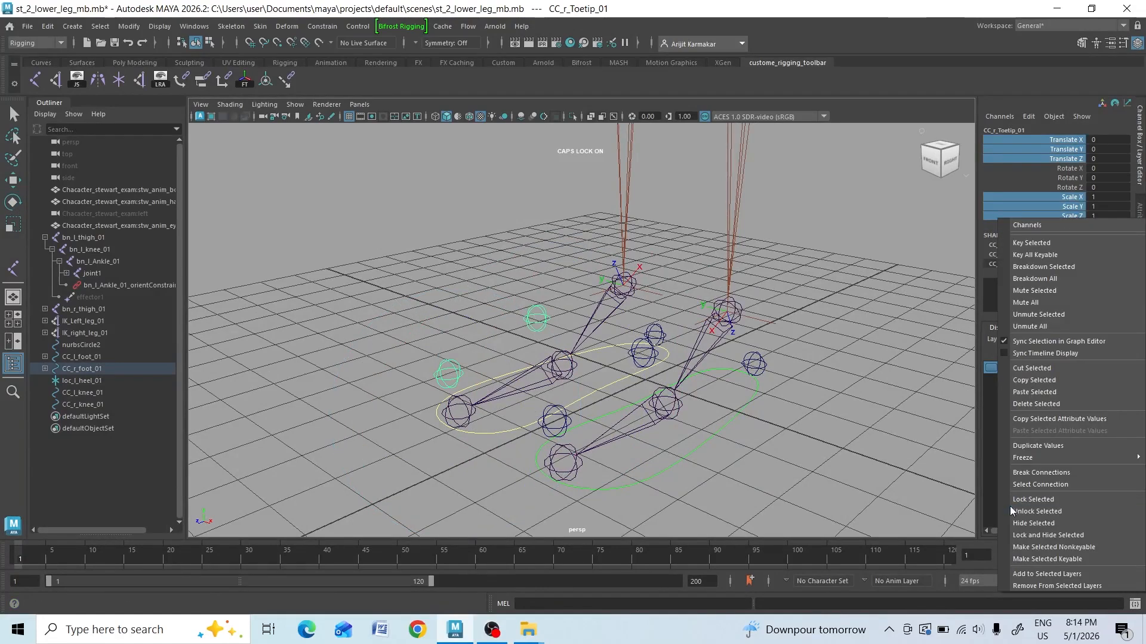
pyautogui.click(1018, 535)
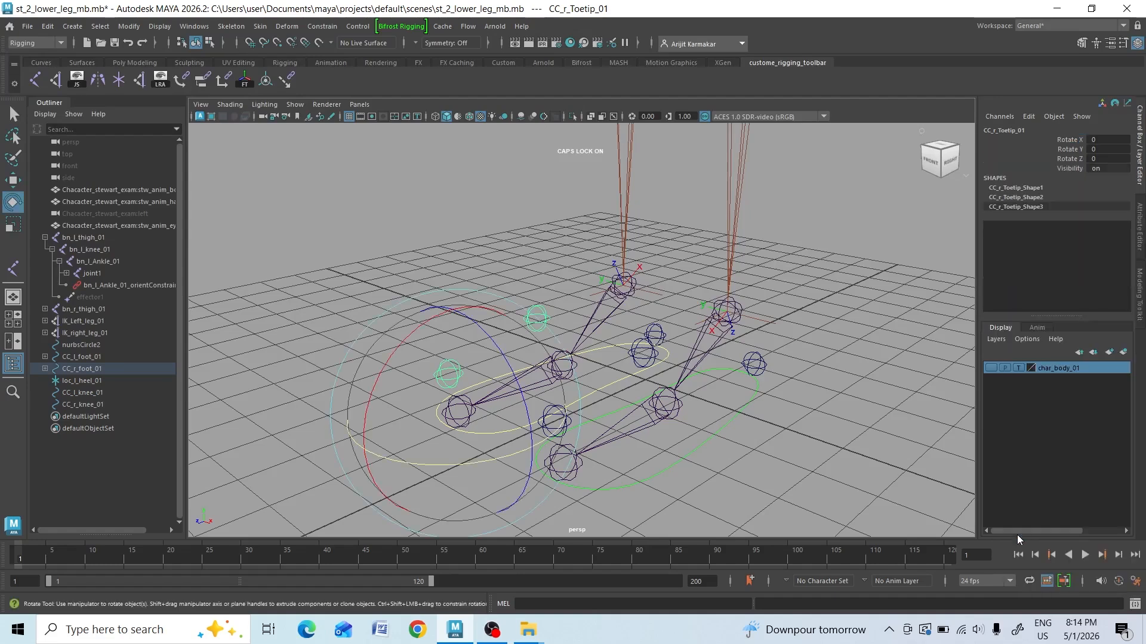
# Lock and hide all Translate and Scale channels of the right heel control CC_r_heel_01.
pyautogui.keyDown('alt'); pyautogui.moveTo(753, 378); pyautogui.dragTo(732, 378); pyautogui.keyUp('alt')
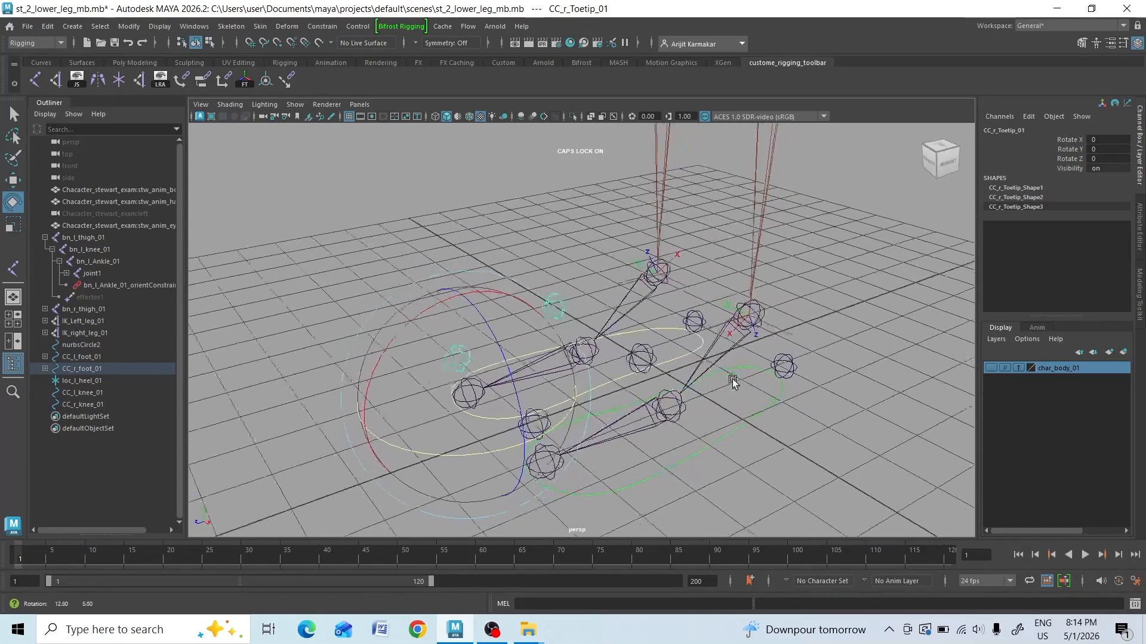
pyautogui.click(702, 323)
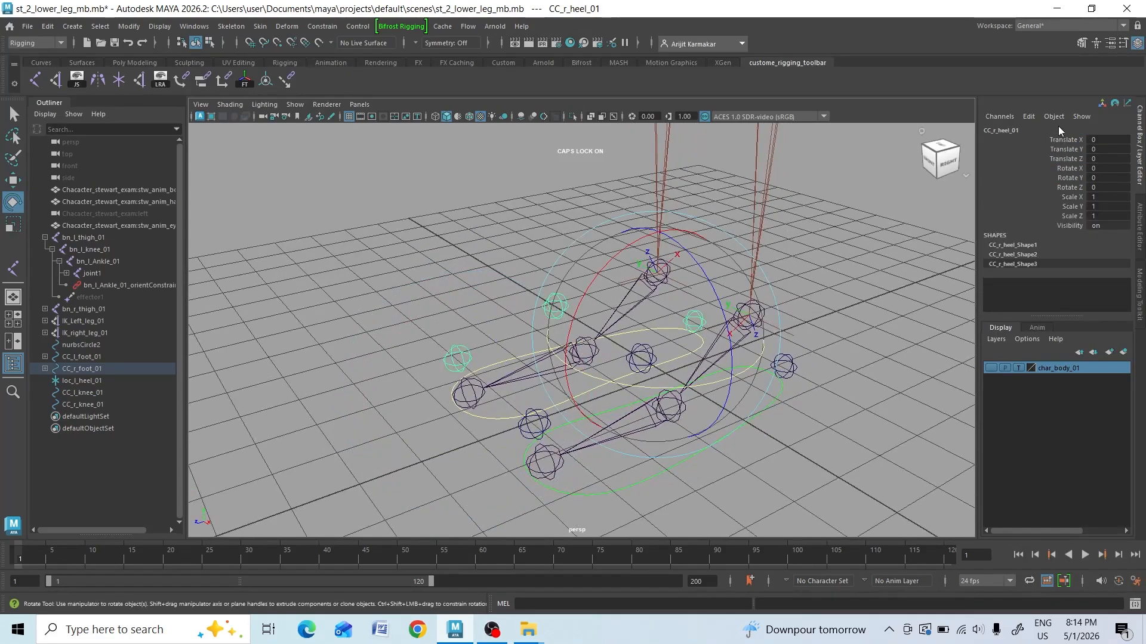
pyautogui.moveTo(1060, 138); pyautogui.dragTo(1061, 158)
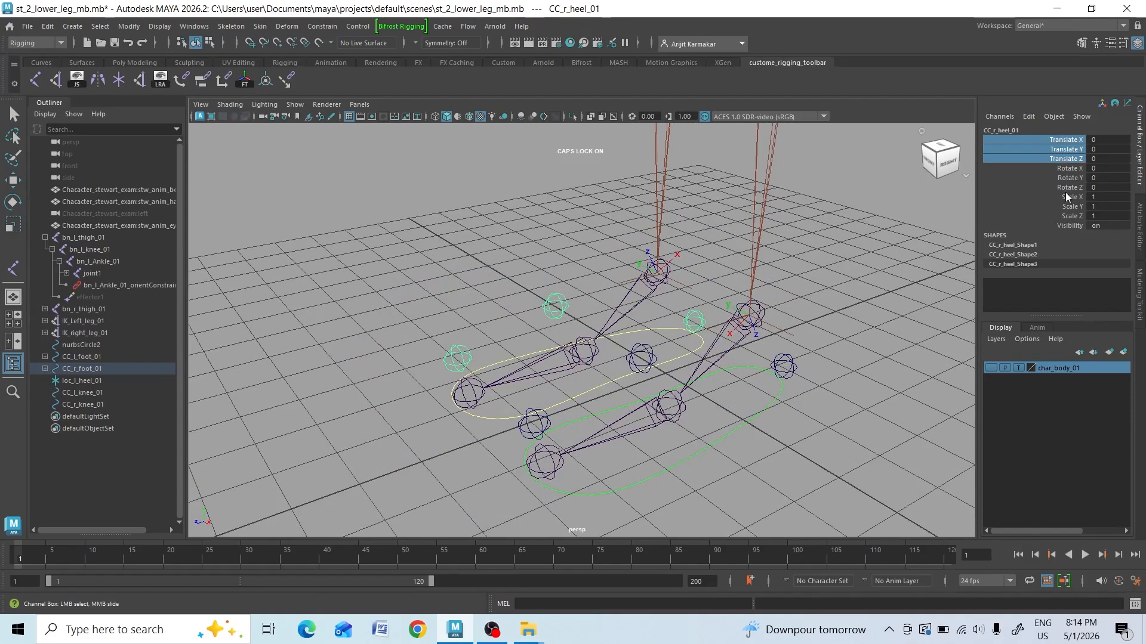
pyautogui.keyDown('ctrl'); pyautogui.moveTo(1065, 198); pyautogui.dragTo(1066, 216); pyautogui.keyUp('ctrl')
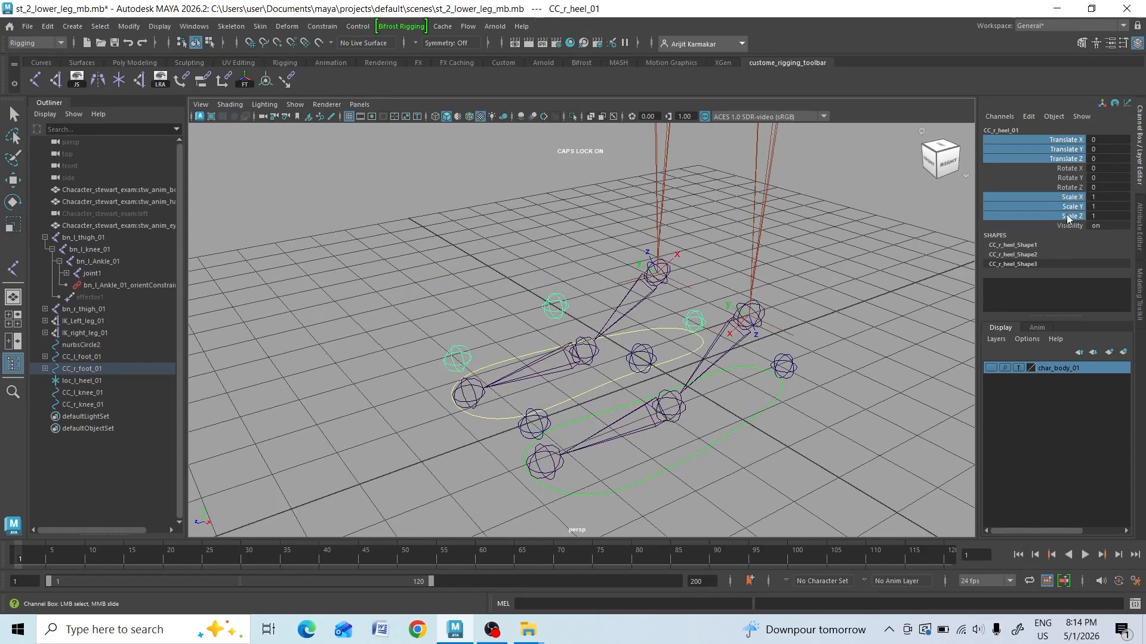
pyautogui.rightClick(1065, 216)
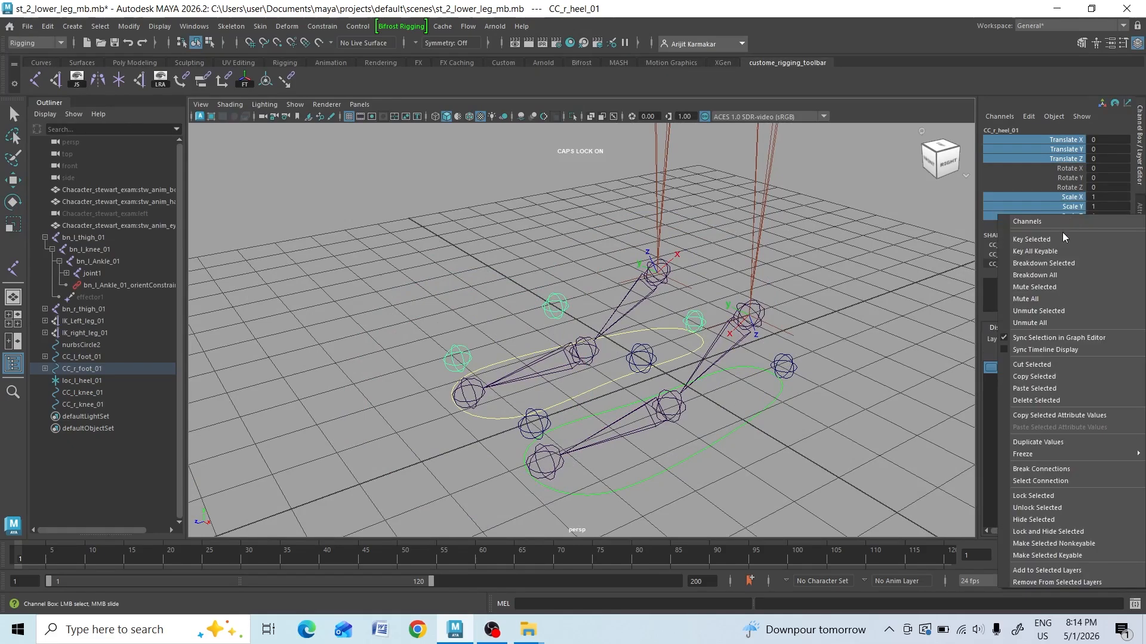
pyautogui.click(1036, 532)
pyautogui.press('e')
pyautogui.click(871, 380)
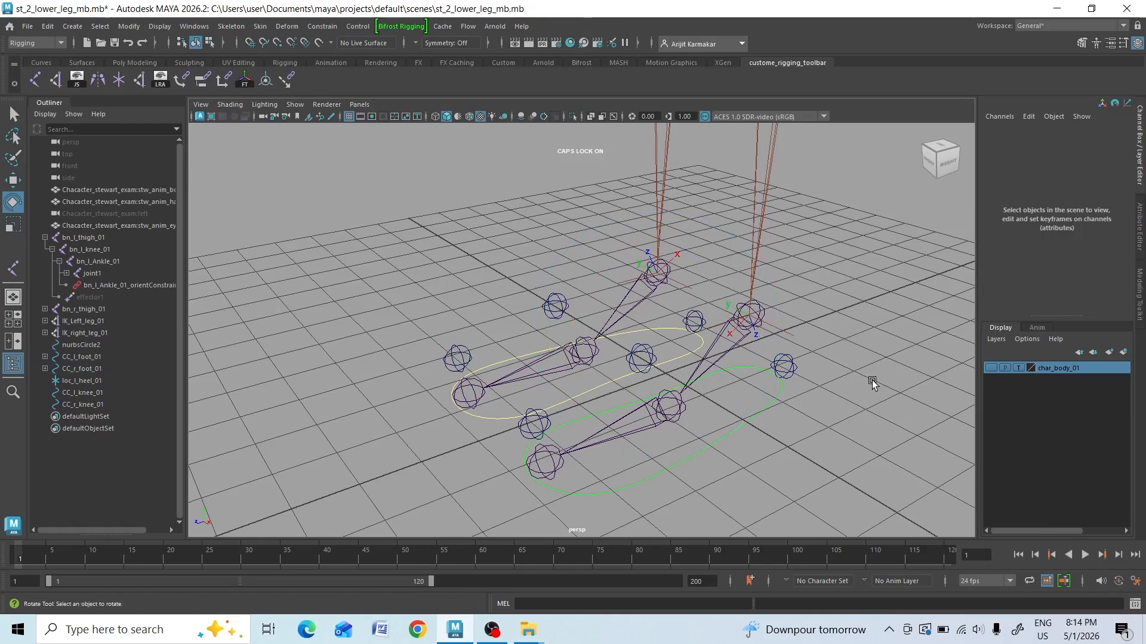
# Check the right toe ball control with the Move, Rotate and Scale tools, and inspect the right heel control's remaining channels.
pyautogui.click(563, 295)
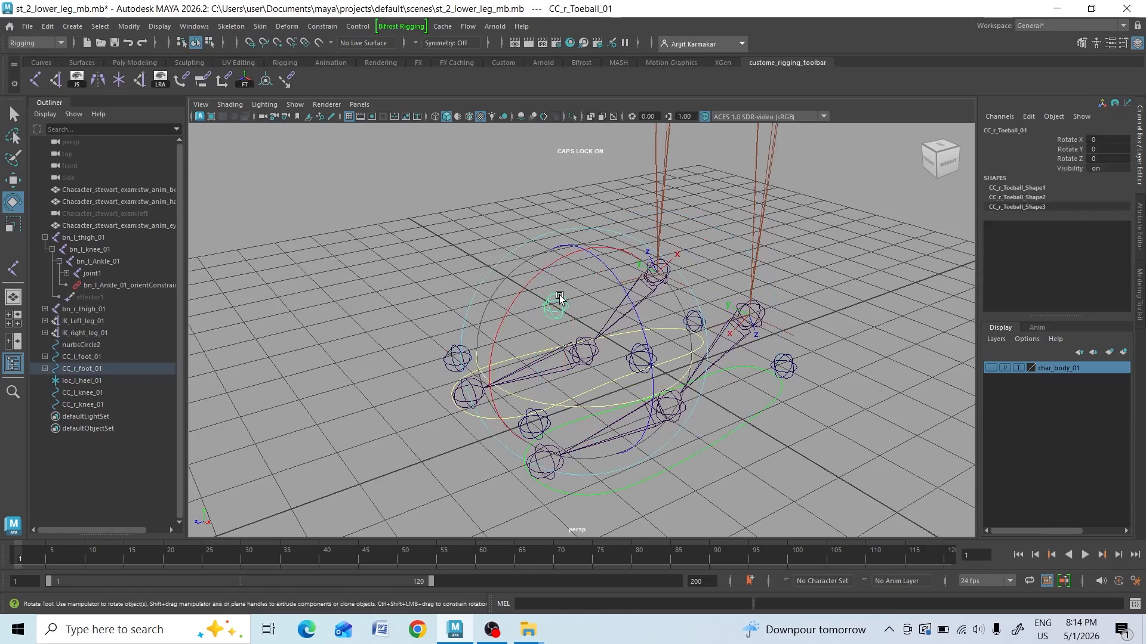
pyautogui.press('w')
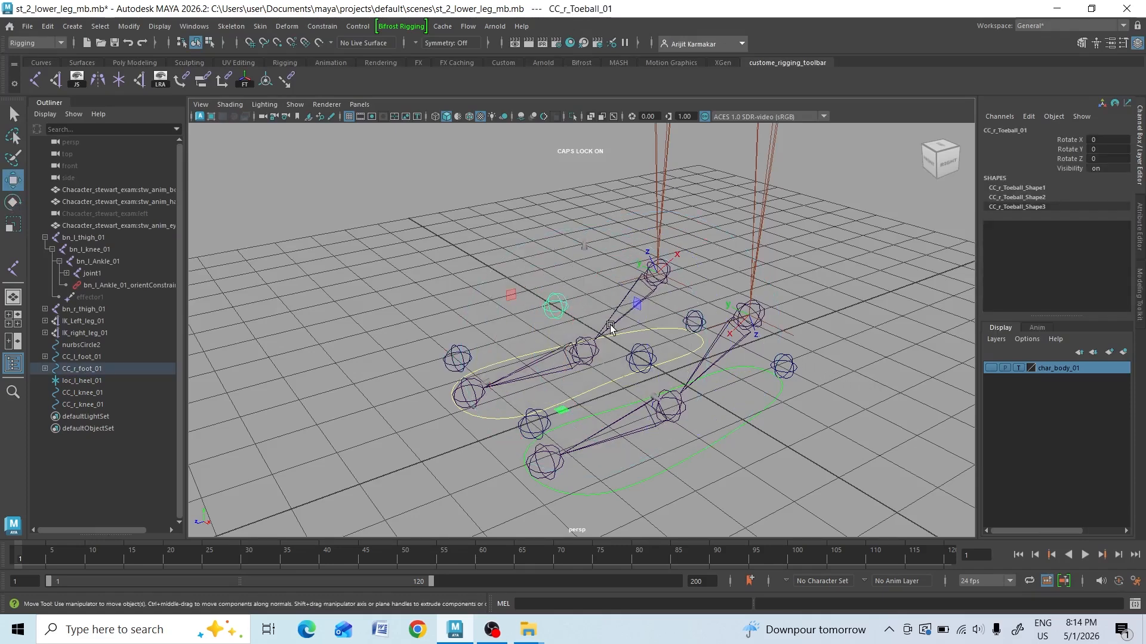
pyautogui.keyDown('alt'); pyautogui.moveTo(613, 330); pyautogui.dragTo(761, 332); pyautogui.keyUp('alt')
pyautogui.scroll(5, 759, 331)
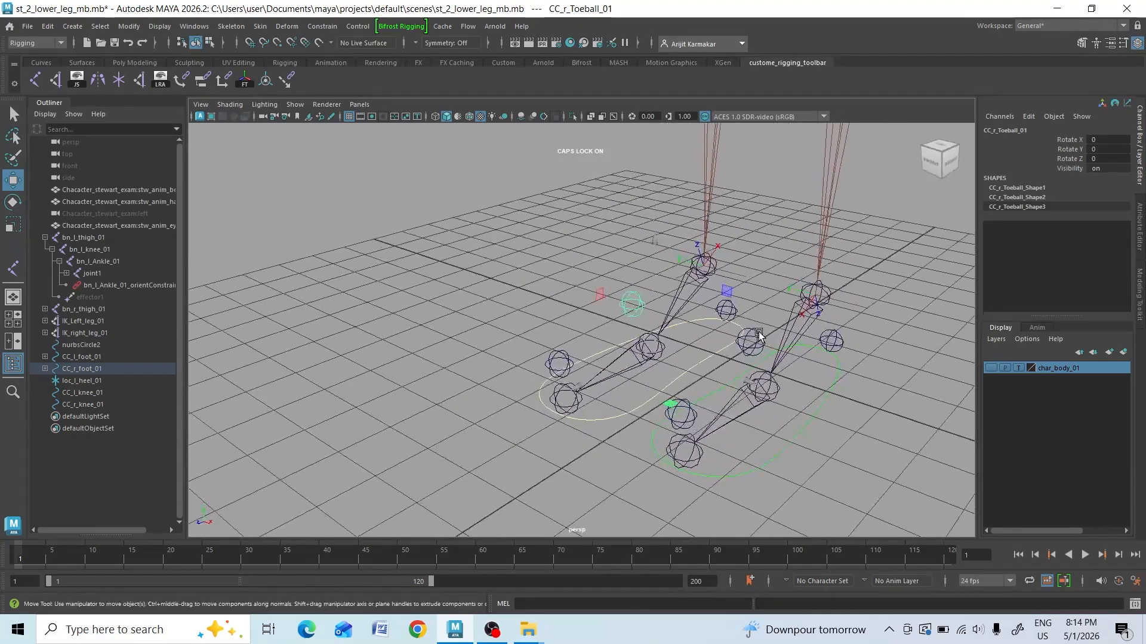
pyautogui.press('e')
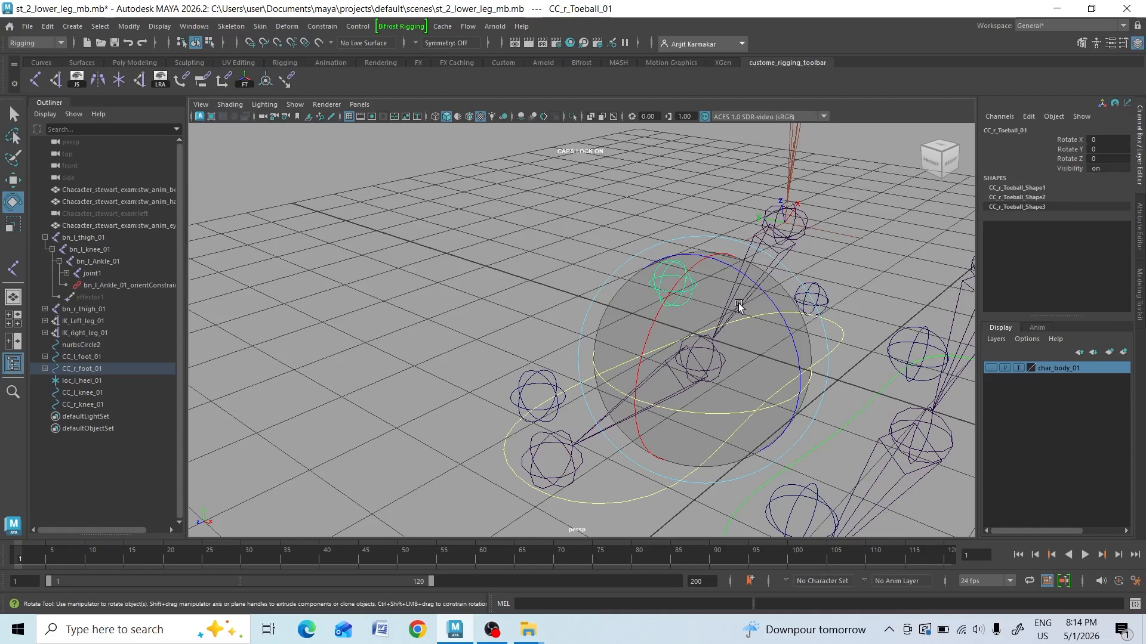
pyautogui.press('w')
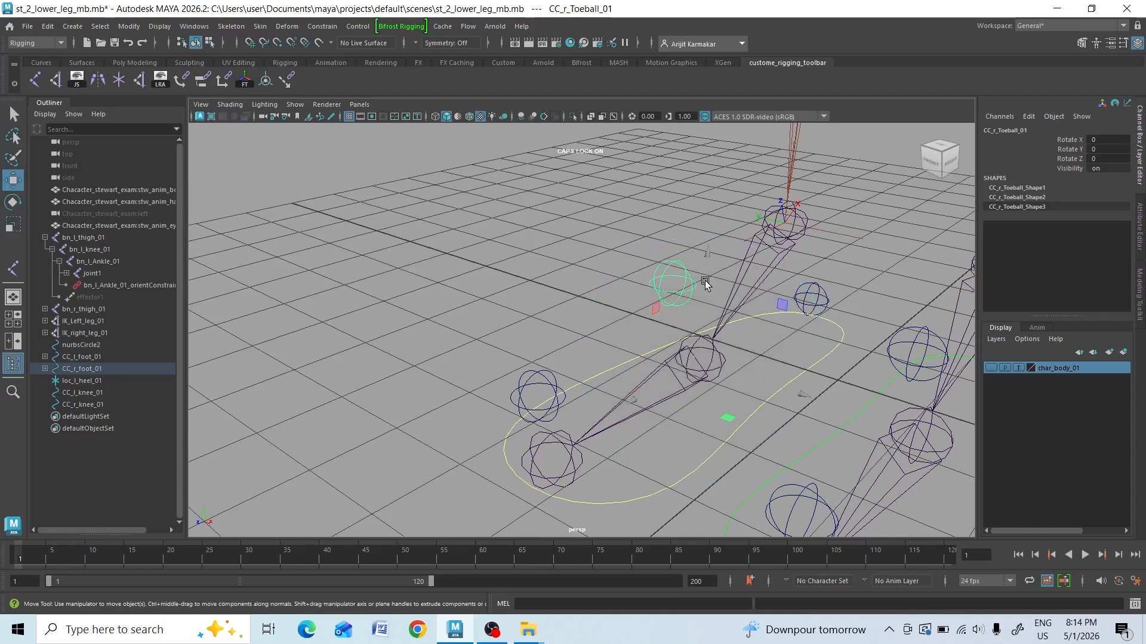
pyautogui.press('r')
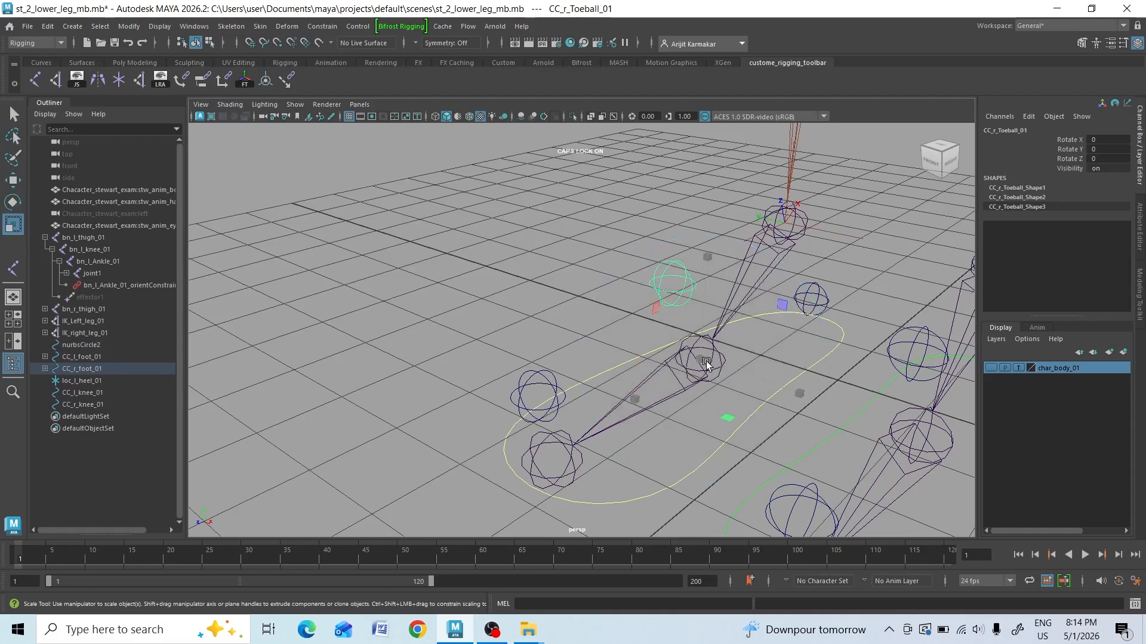
pyautogui.press('w')
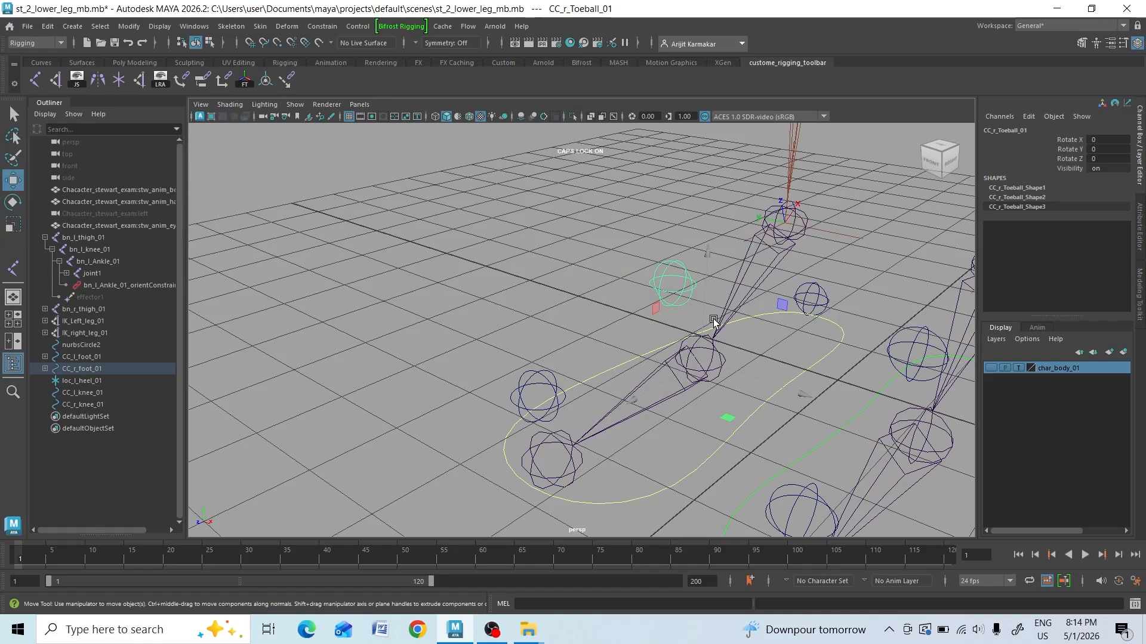
pyautogui.keyDown('alt'); pyautogui.moveTo(859, 358); pyautogui.dragTo(785, 367, button='middle'); pyautogui.keyUp('alt')
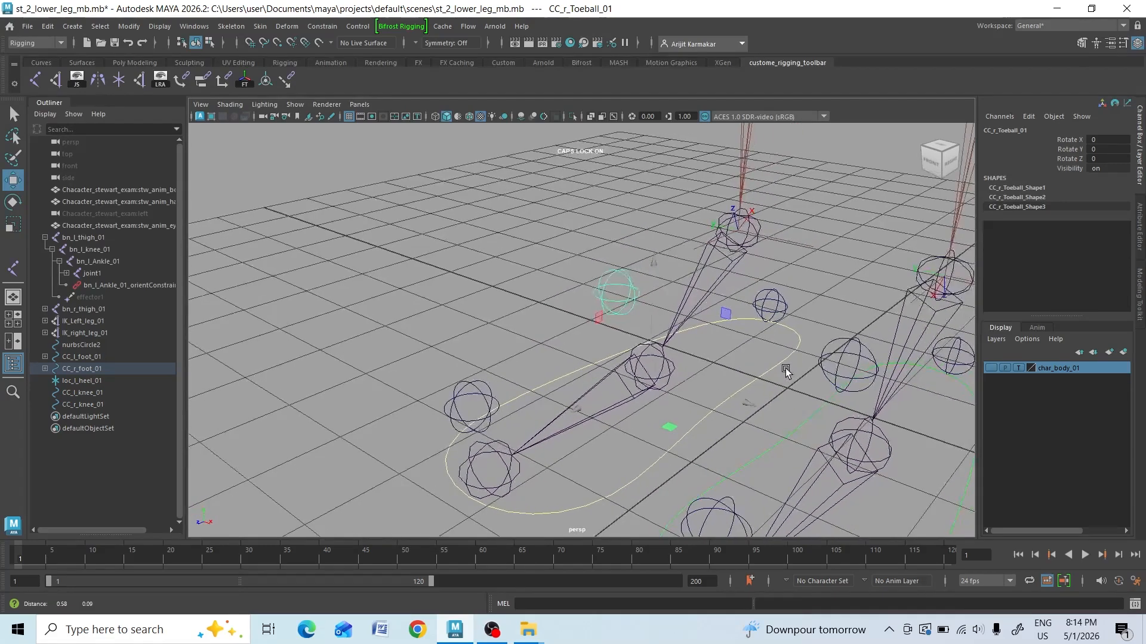
pyautogui.scroll(-2, 786, 368)
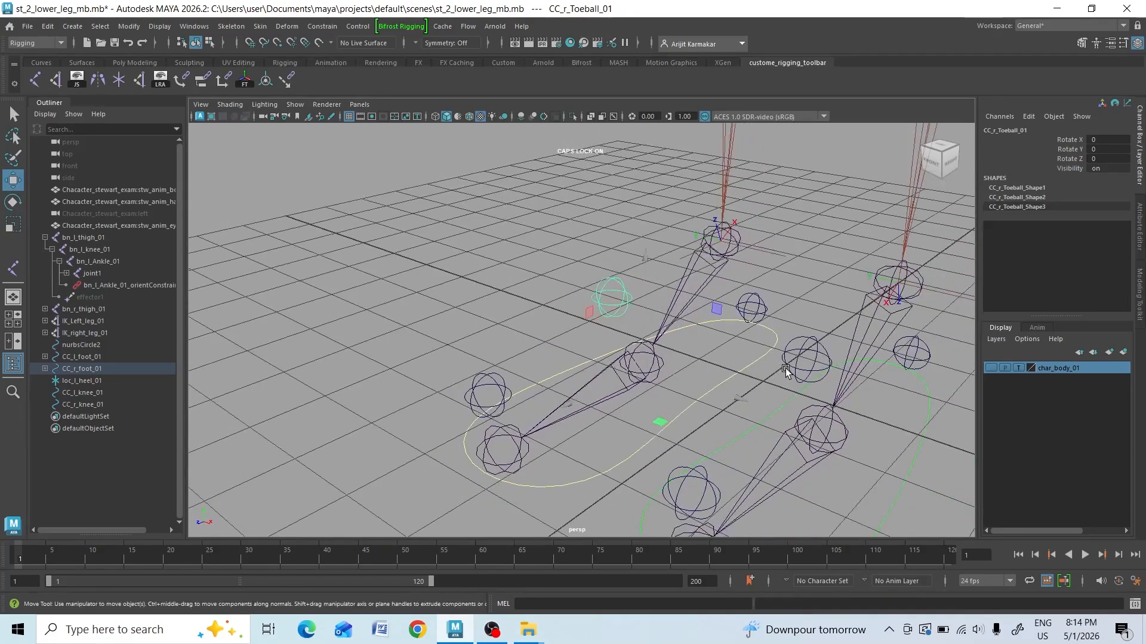
pyautogui.scroll(-1, 785, 368)
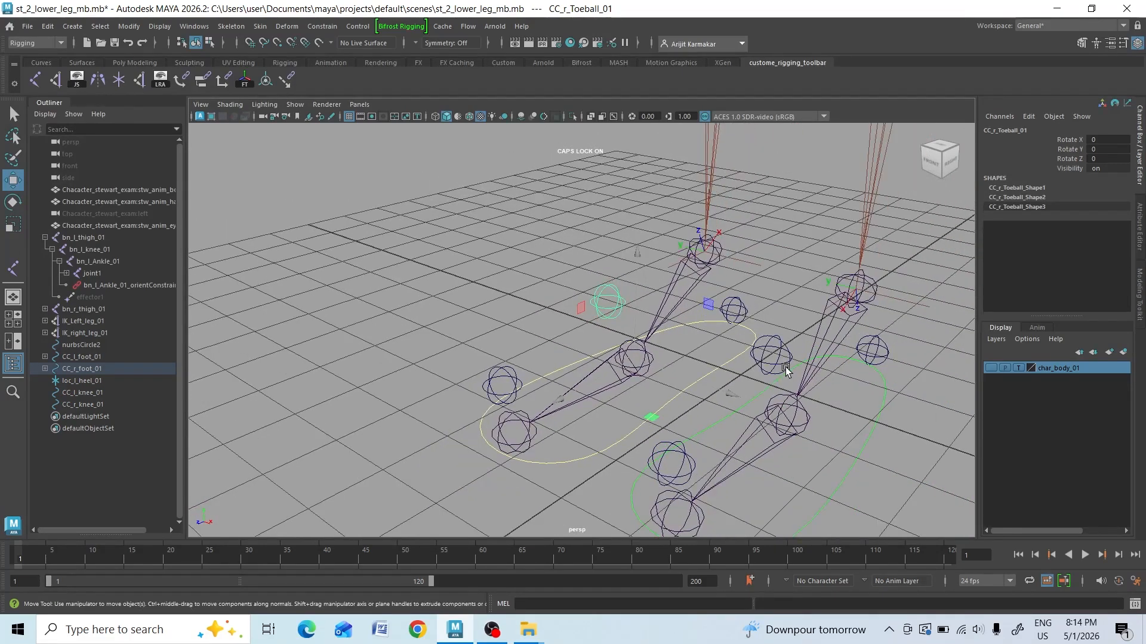
pyautogui.keyDown('alt'); pyautogui.moveTo(821, 377); pyautogui.dragTo(757, 372, button='middle'); pyautogui.keyUp('alt')
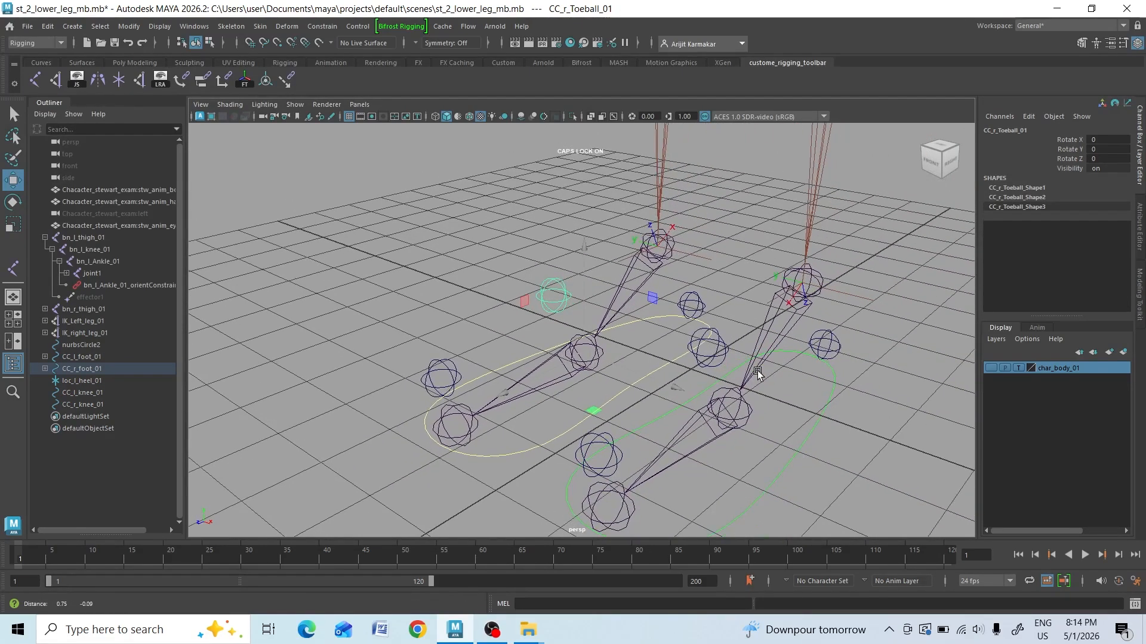
pyautogui.click(693, 294)
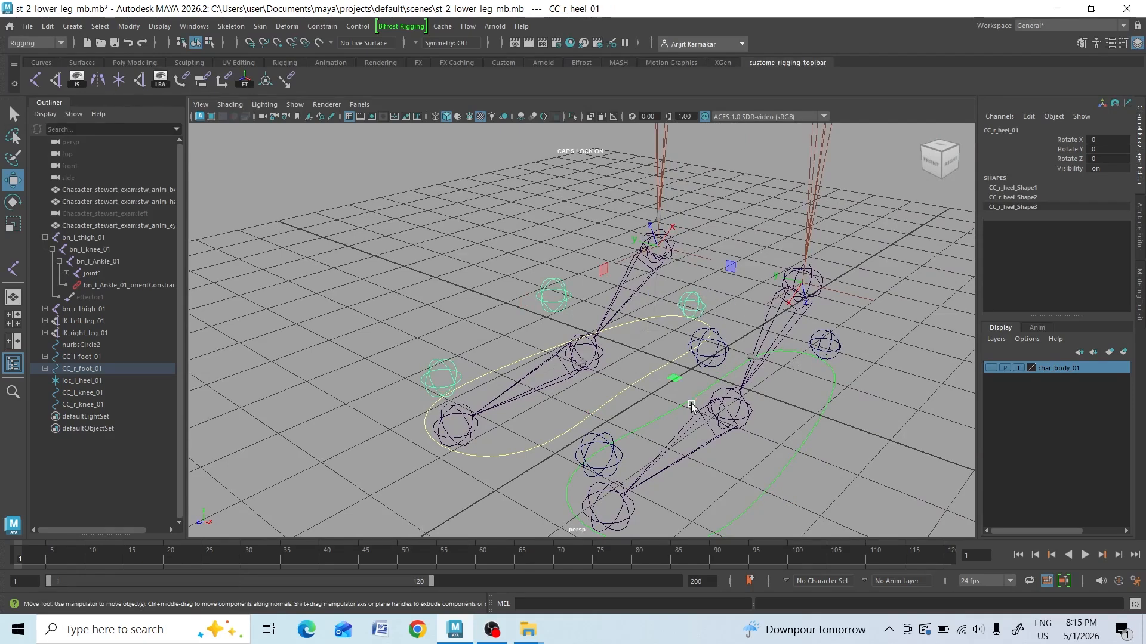
# Lock and hide the Scale X, Y and Z channels of the right foot control CC_r_foot_01.
pyautogui.click(620, 390)
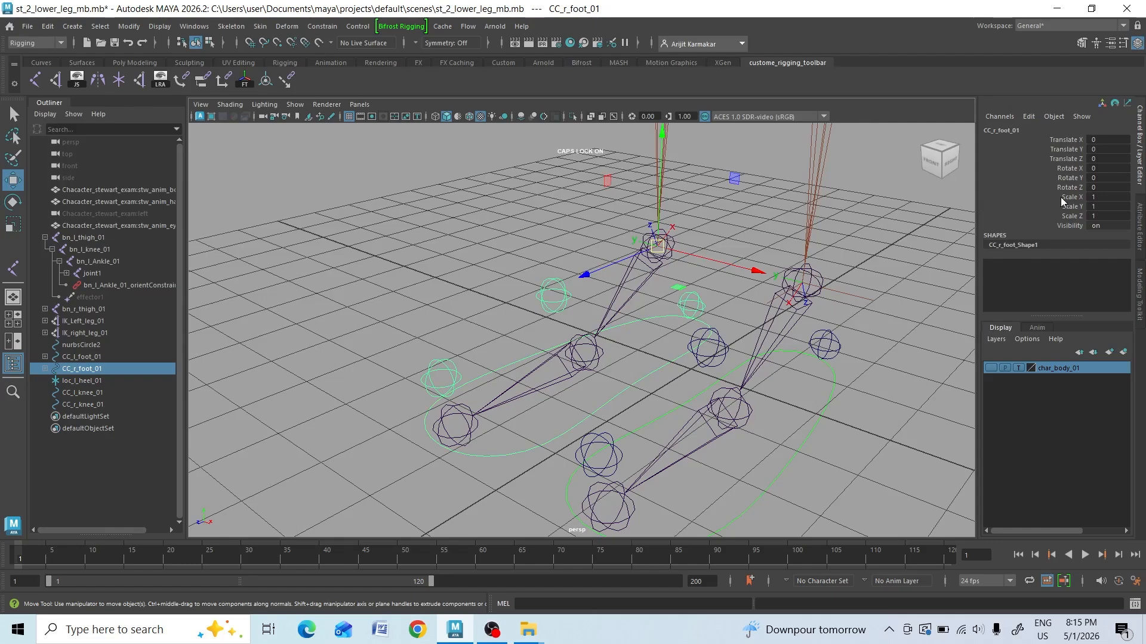
pyautogui.moveTo(1060, 197); pyautogui.dragTo(1064, 219)
pyautogui.rightClick(1063, 218)
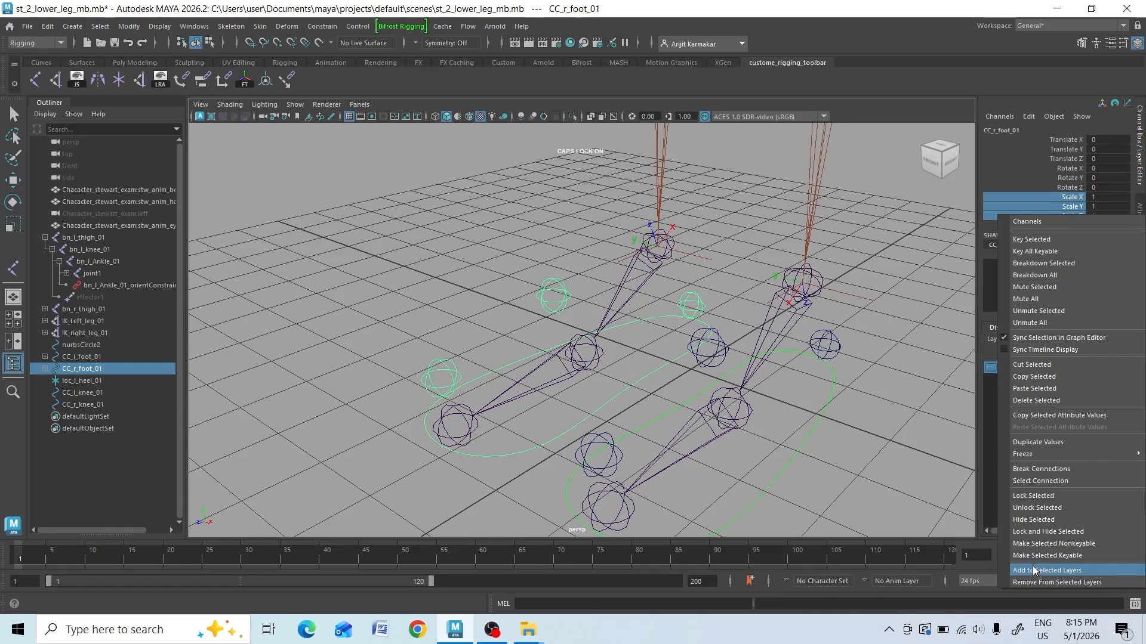
pyautogui.click(1040, 532)
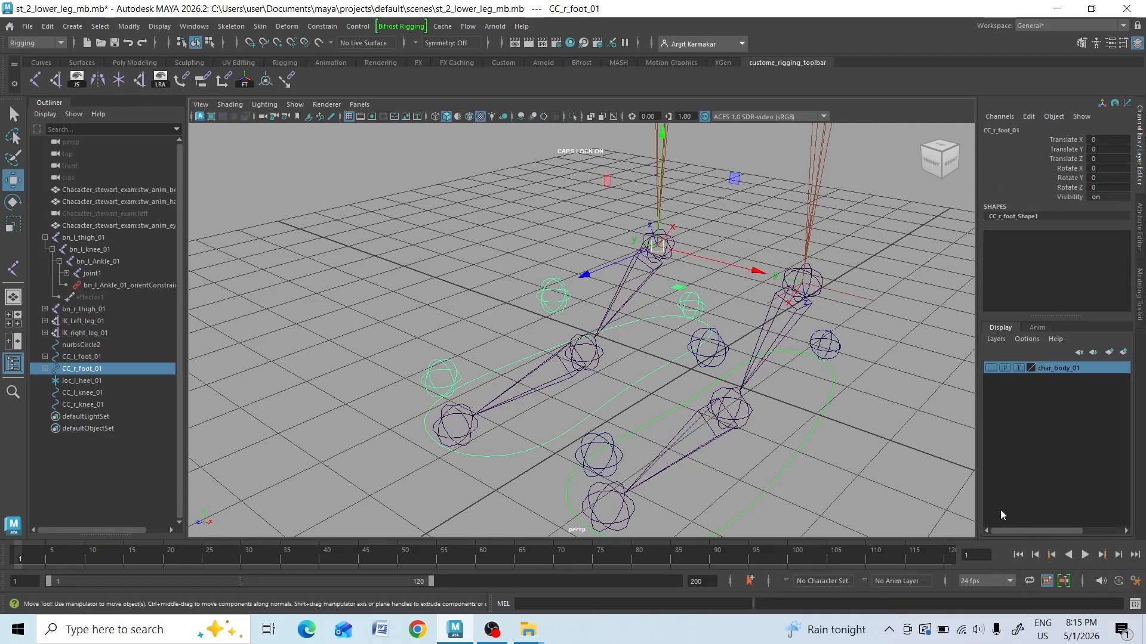
# Lock and hide the Scale X, Y and Z channels of the left foot control CC_l_foot_01.
pyautogui.click(833, 418)
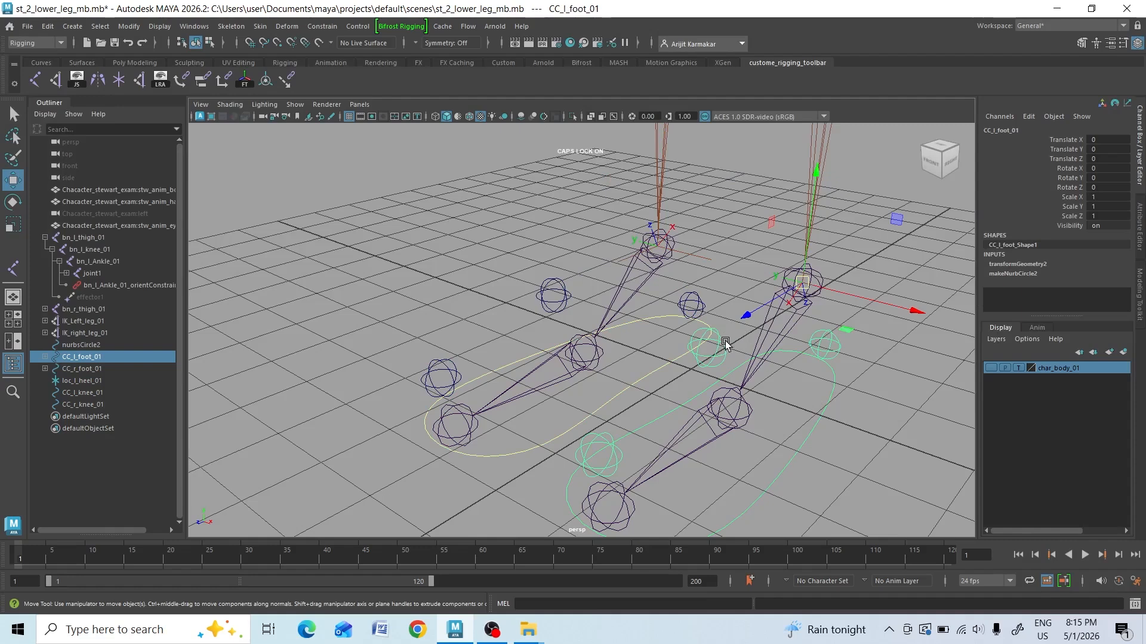
pyautogui.moveTo(1073, 196); pyautogui.dragTo(1073, 215)
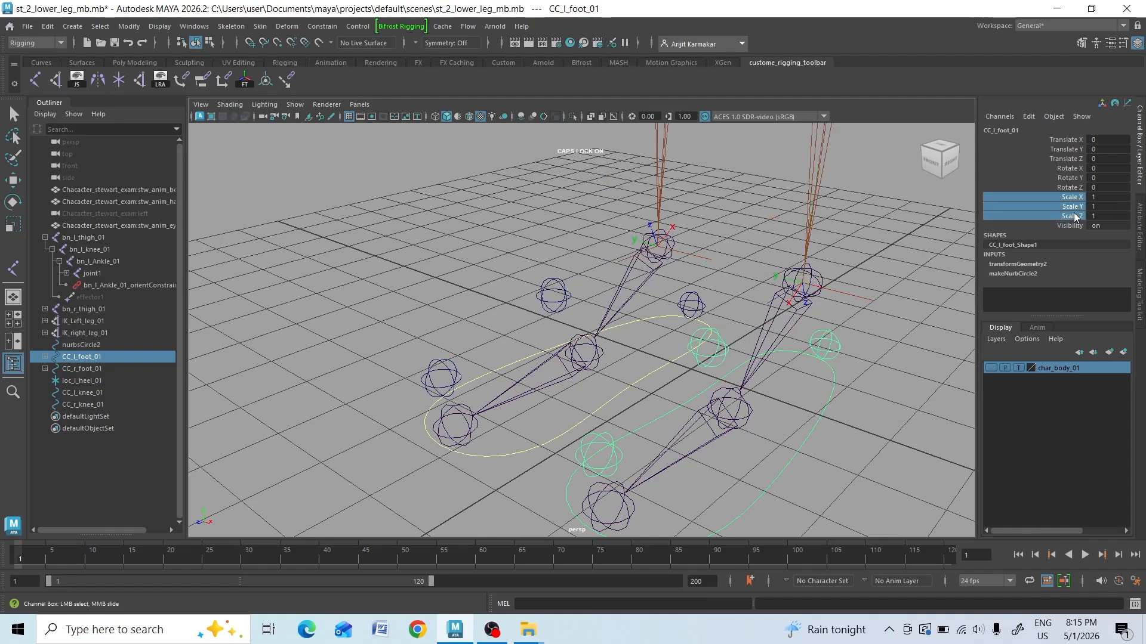
pyautogui.rightClick(1073, 214)
pyautogui.moveTo(1052, 450)
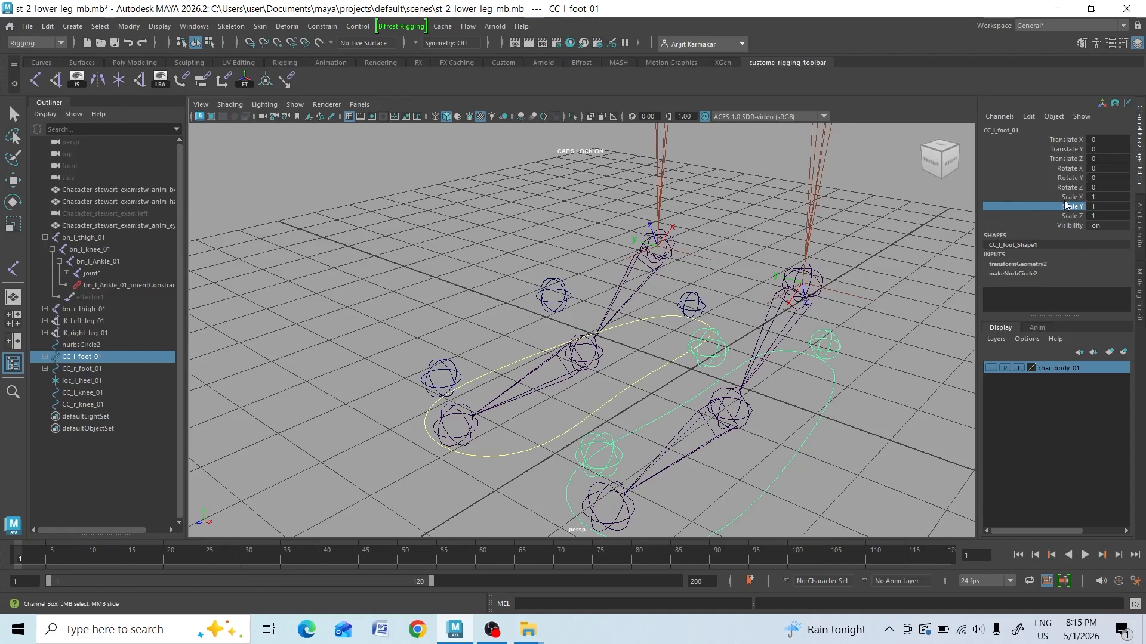
pyautogui.moveTo(1066, 196); pyautogui.dragTo(1065, 216)
pyautogui.rightClick(1065, 216)
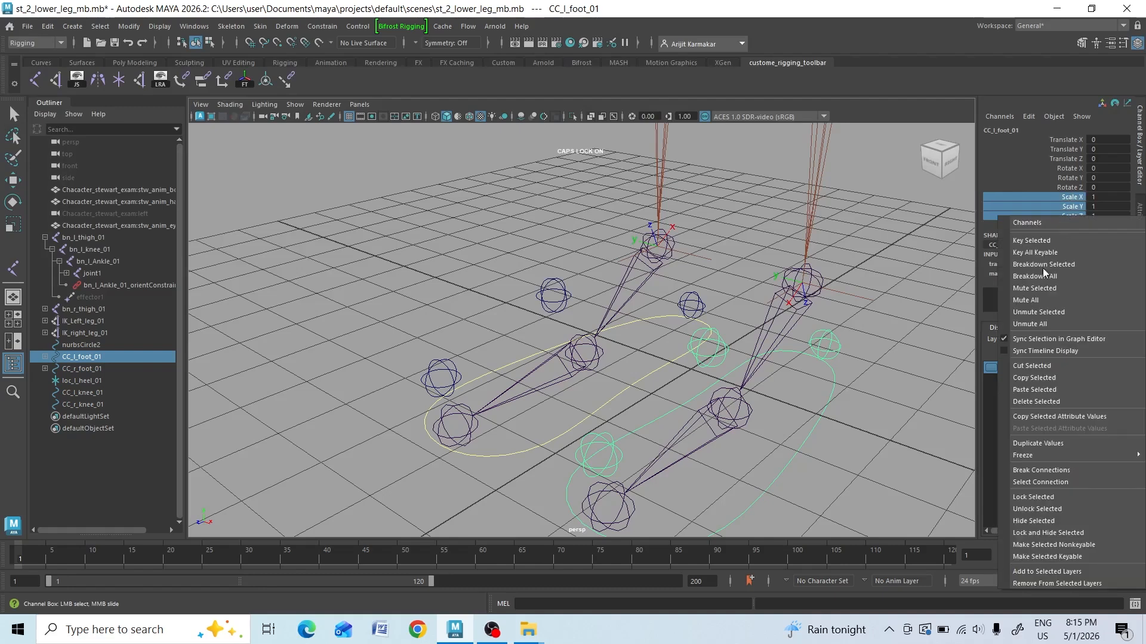
pyautogui.click(1032, 532)
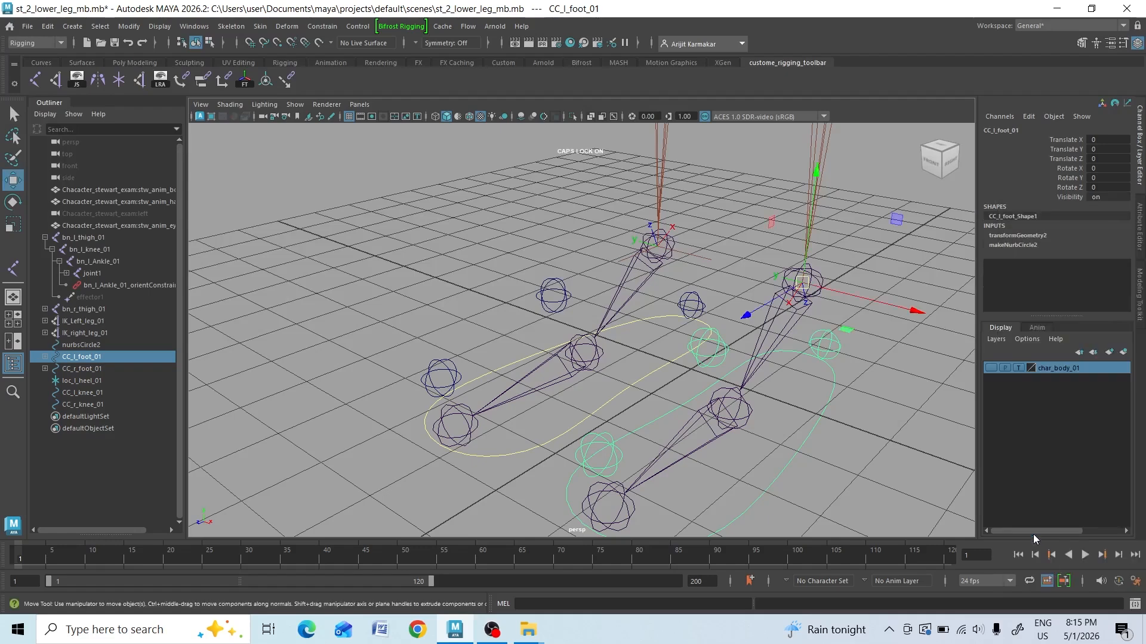
# Lock and hide all Translate and Scale channels of the left heel control CC_l_heel_01.
pyautogui.click(828, 340)
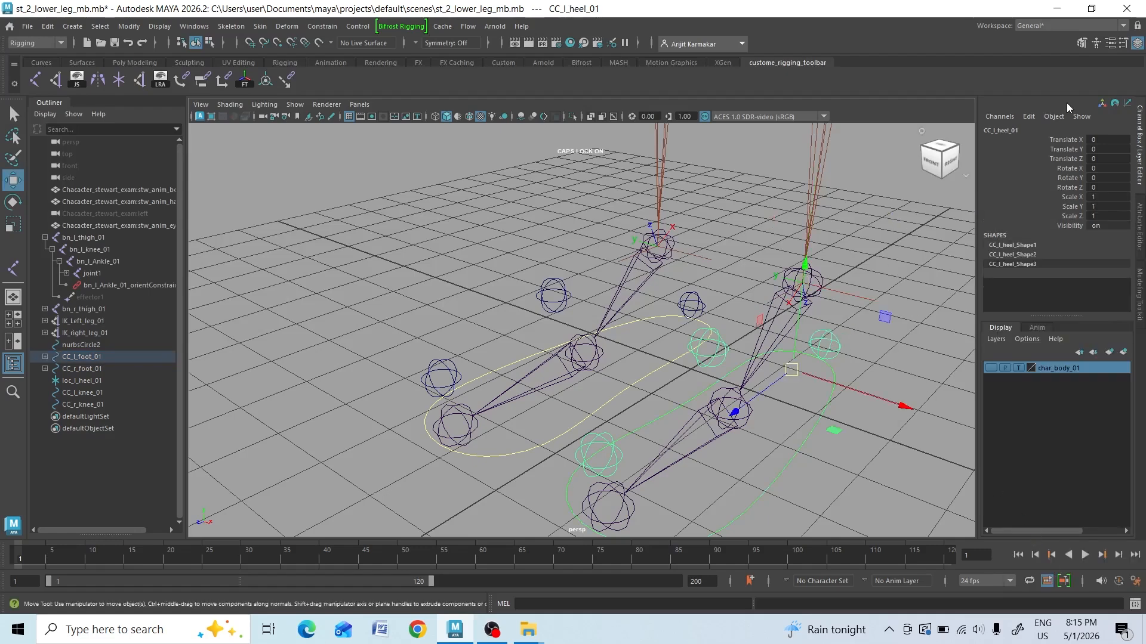
pyautogui.moveTo(1062, 139); pyautogui.dragTo(1070, 218)
pyautogui.rightClick(1070, 219)
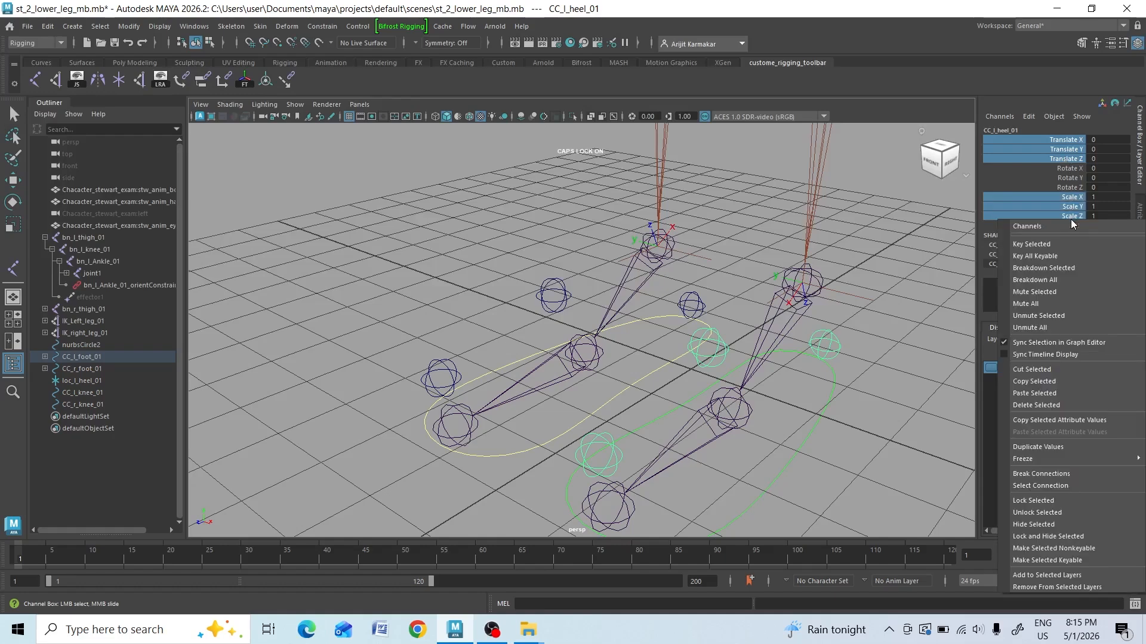
pyautogui.click(1066, 536)
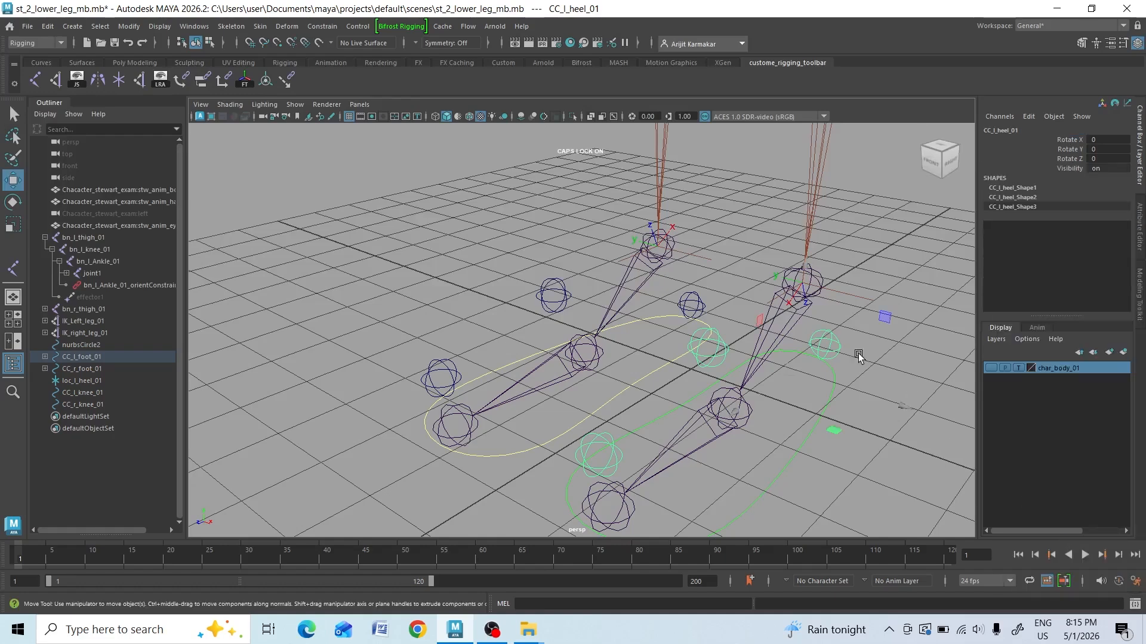
# Lock and hide all Translate and Scale channels of the left toe ball control CC_l_Toeball_01.
pyautogui.click(735, 344)
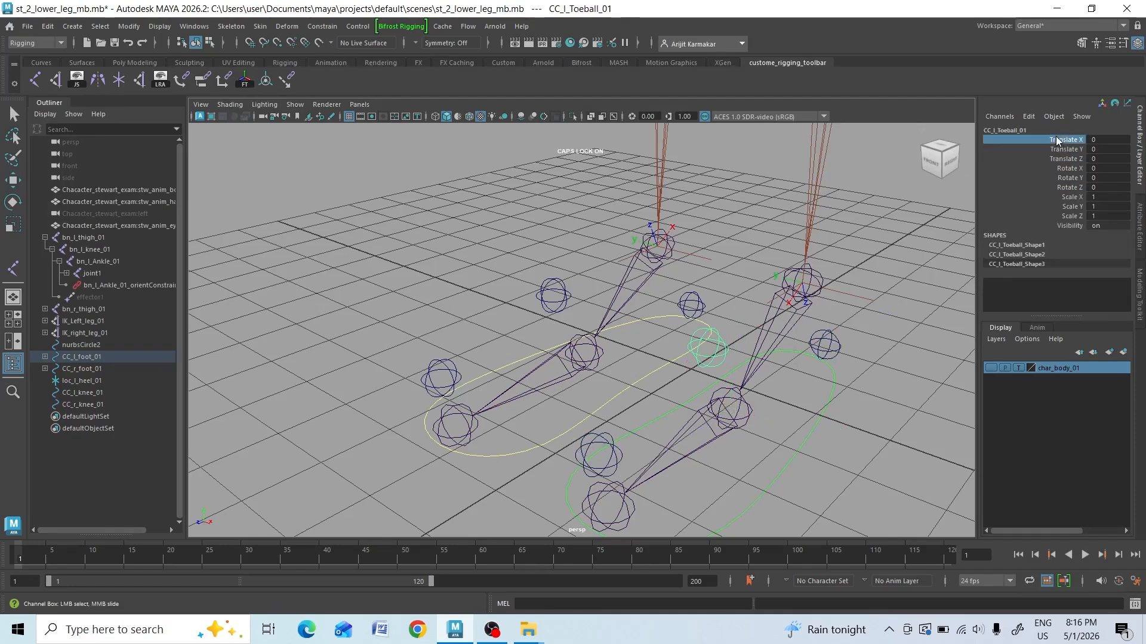
pyautogui.moveTo(1050, 140); pyautogui.dragTo(1054, 154)
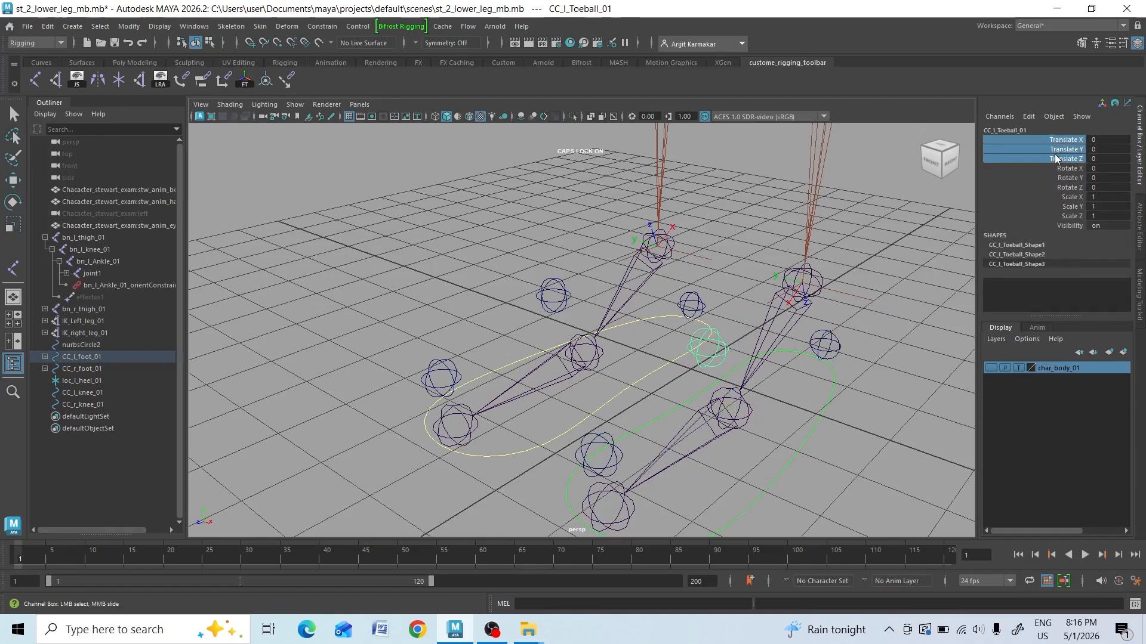
pyautogui.keyDown('ctrl'); pyautogui.moveTo(1065, 197); pyautogui.dragTo(1065, 211); pyautogui.keyUp('ctrl')
pyautogui.rightClick(1065, 211)
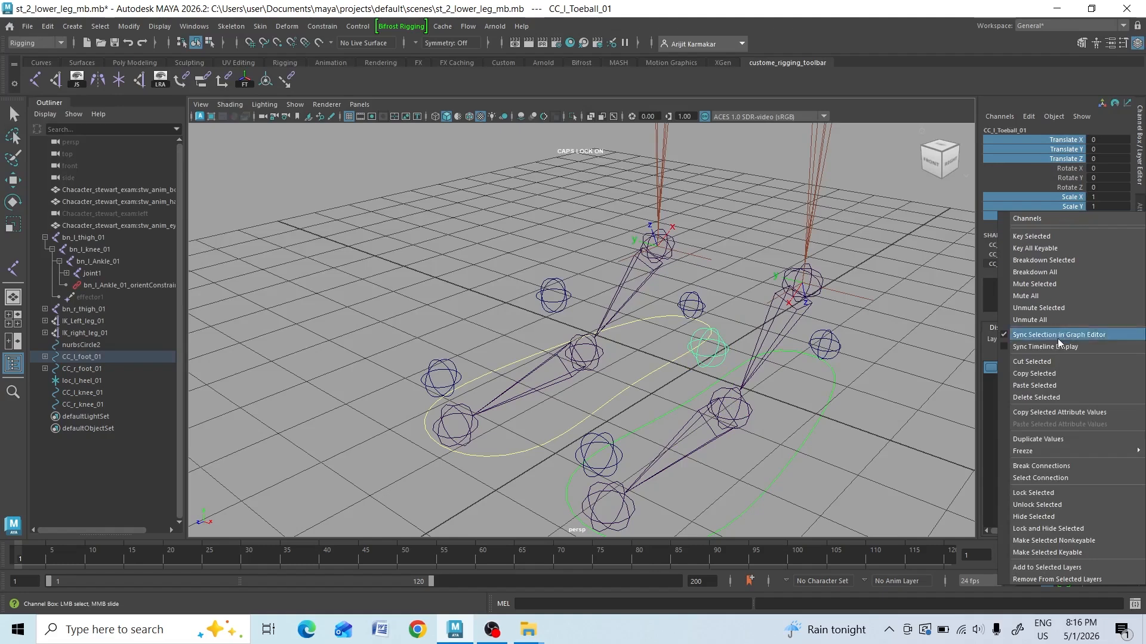
pyautogui.click(1040, 530)
pyautogui.press('w')
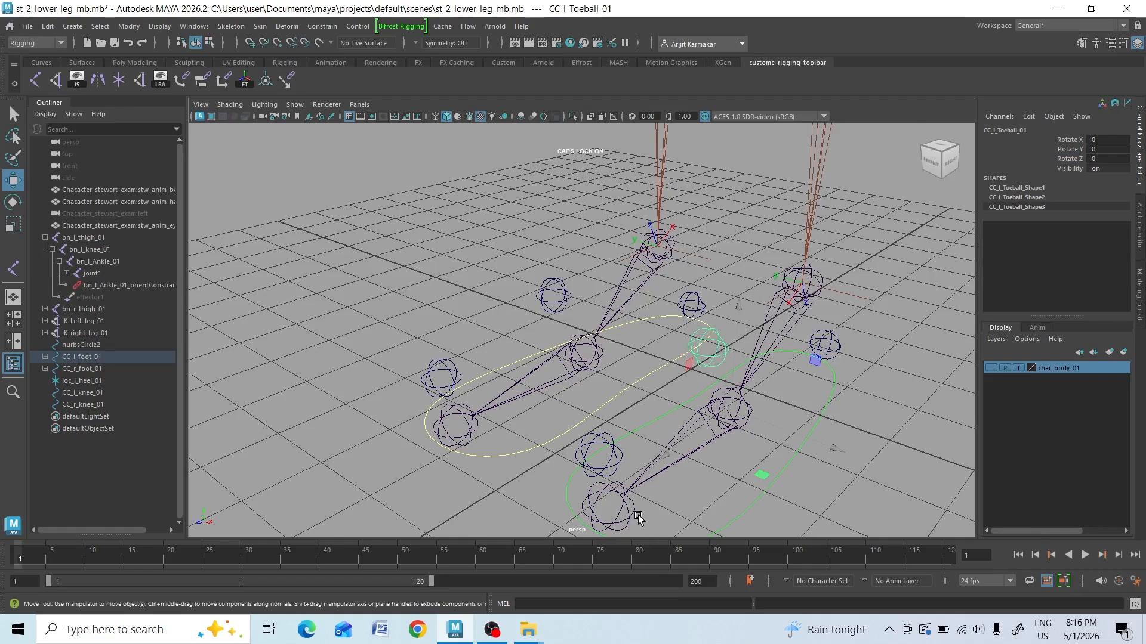
# Lock and hide all Translate and Scale channels of the left toe tip control CC_l_Toetip_01.
pyautogui.click(621, 463)
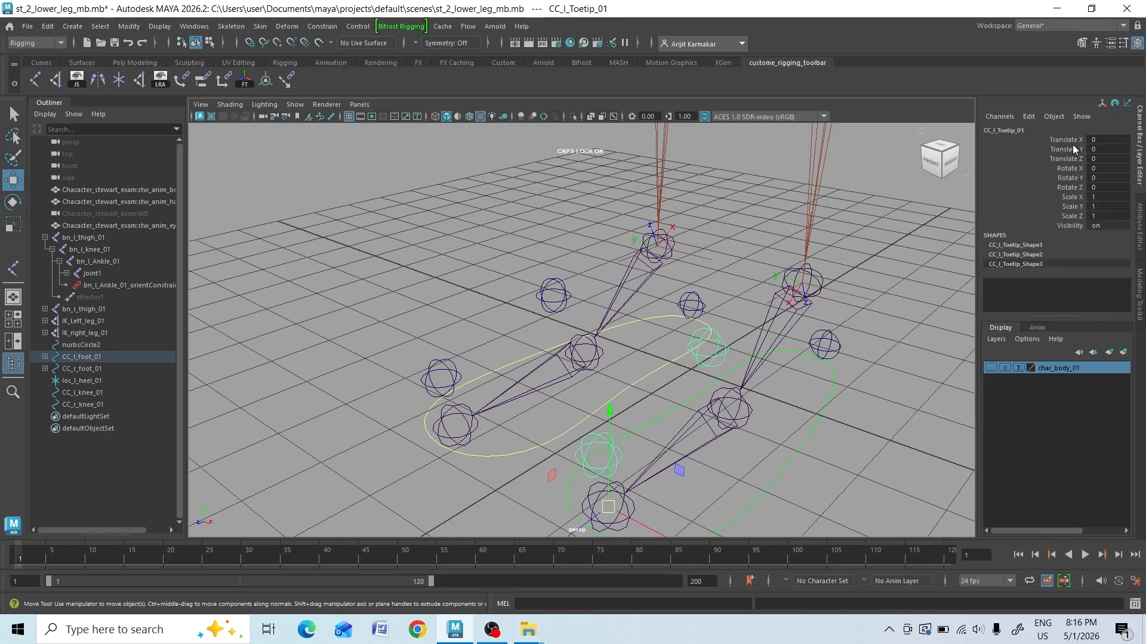
pyautogui.moveTo(1072, 145); pyautogui.dragTo(1069, 157)
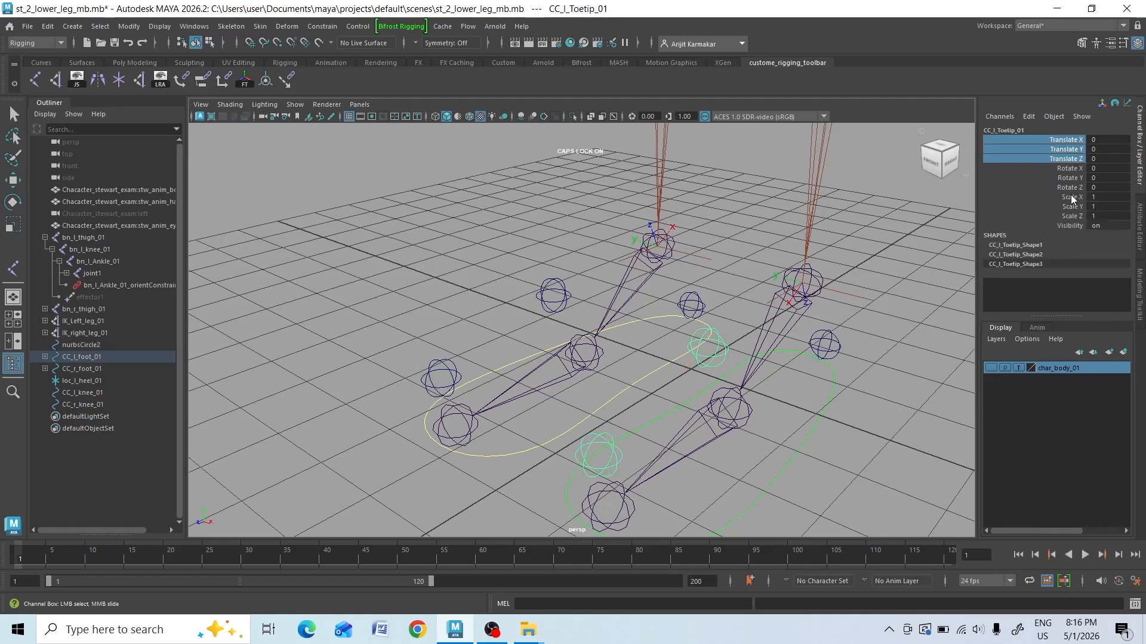
pyautogui.keyDown('ctrl'); pyautogui.moveTo(1072, 198); pyautogui.dragTo(1072, 217); pyautogui.keyUp('ctrl')
pyautogui.rightClick(1072, 217)
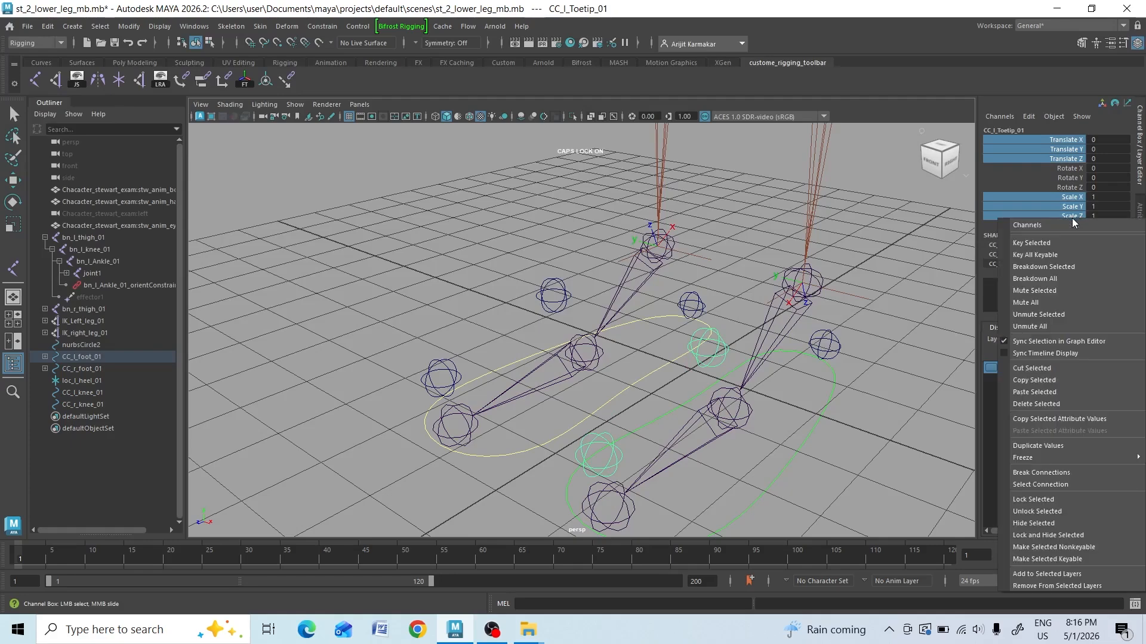
pyautogui.click(1044, 536)
pyautogui.scroll(-3, 852, 449)
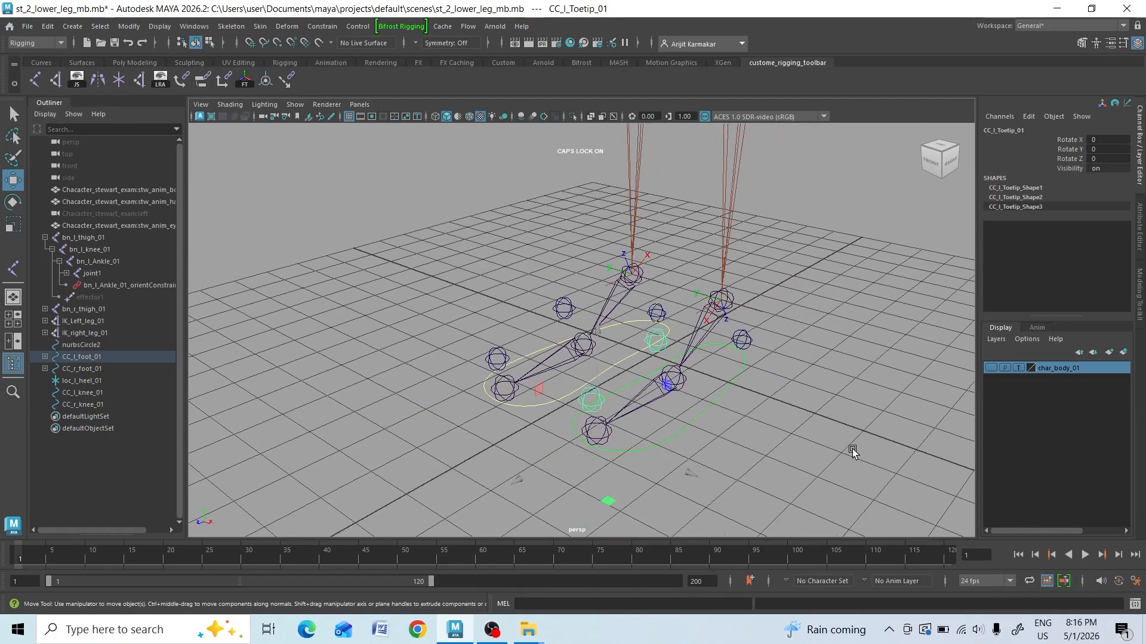
# Check the available channels and movement axes of the knee controls CC_l_knee_01 and CC_r_knee_01.
pyautogui.keyDown('alt'); pyautogui.moveTo(852, 448); pyautogui.dragTo(837, 424); pyautogui.keyUp('alt')
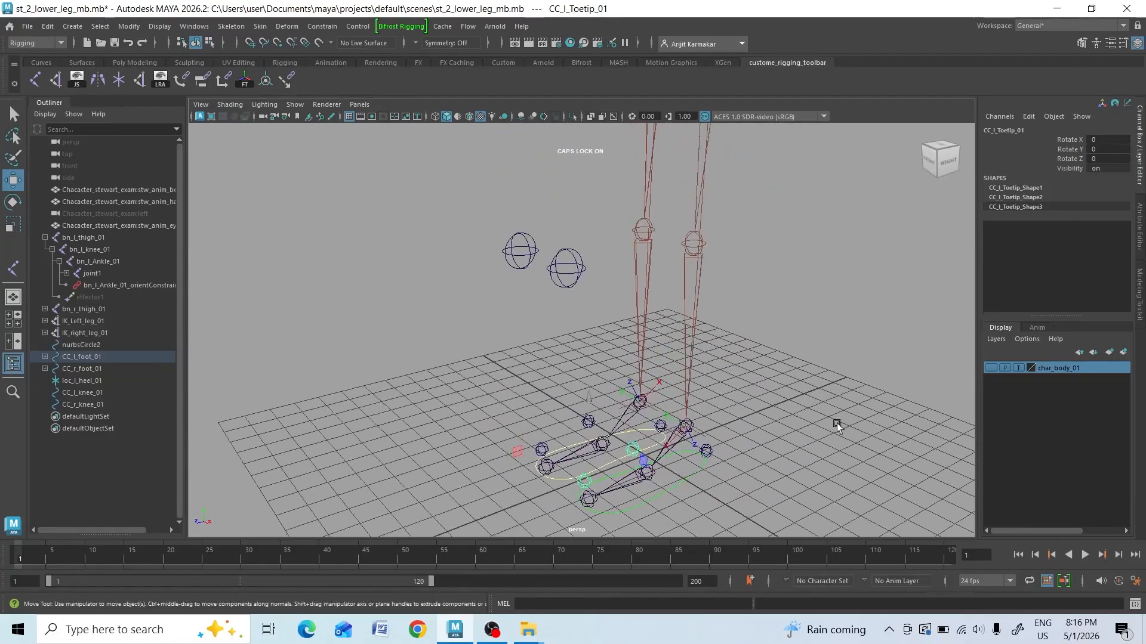
pyautogui.click(579, 262)
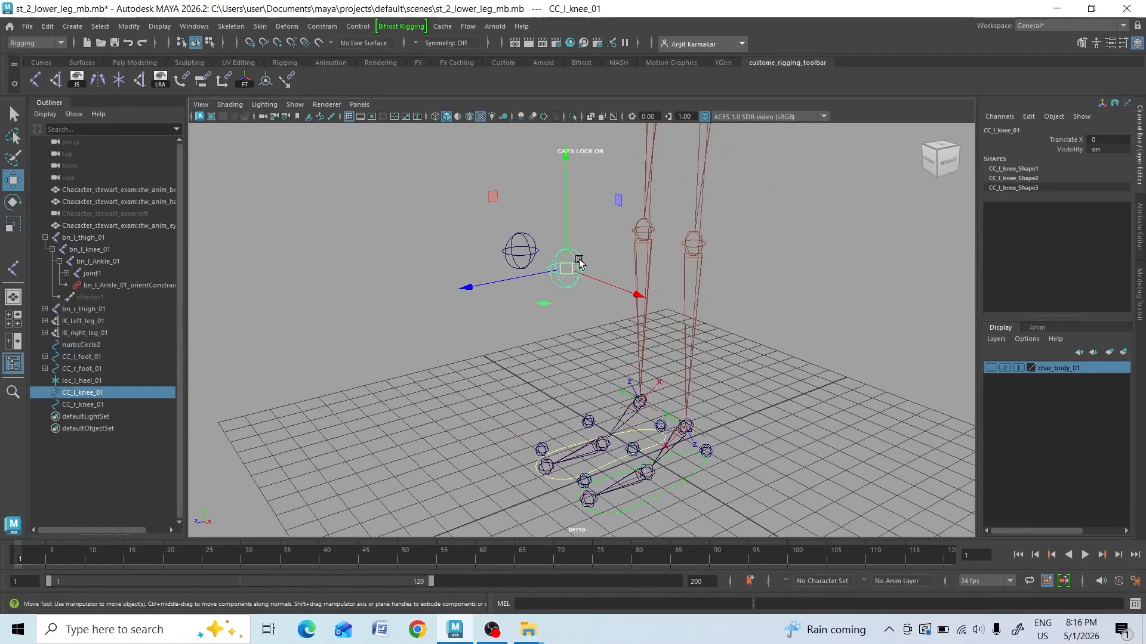
pyautogui.click(528, 246)
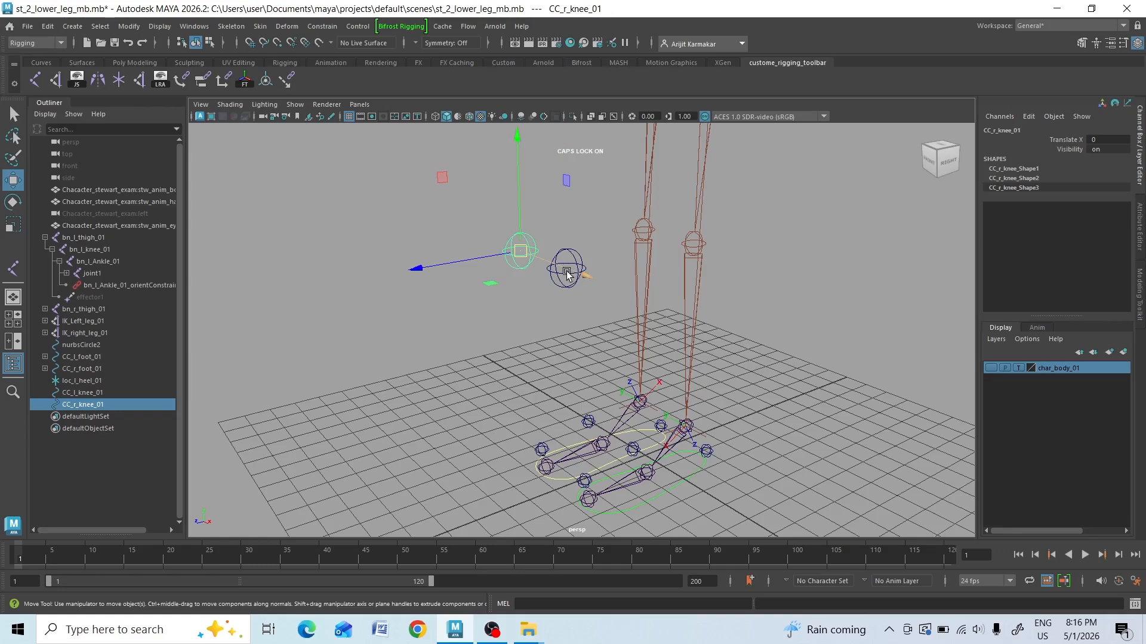
pyautogui.moveTo(568, 267); pyautogui.dragTo(547, 260, button='middle')
pyautogui.hotkey('ctrl', 'z')
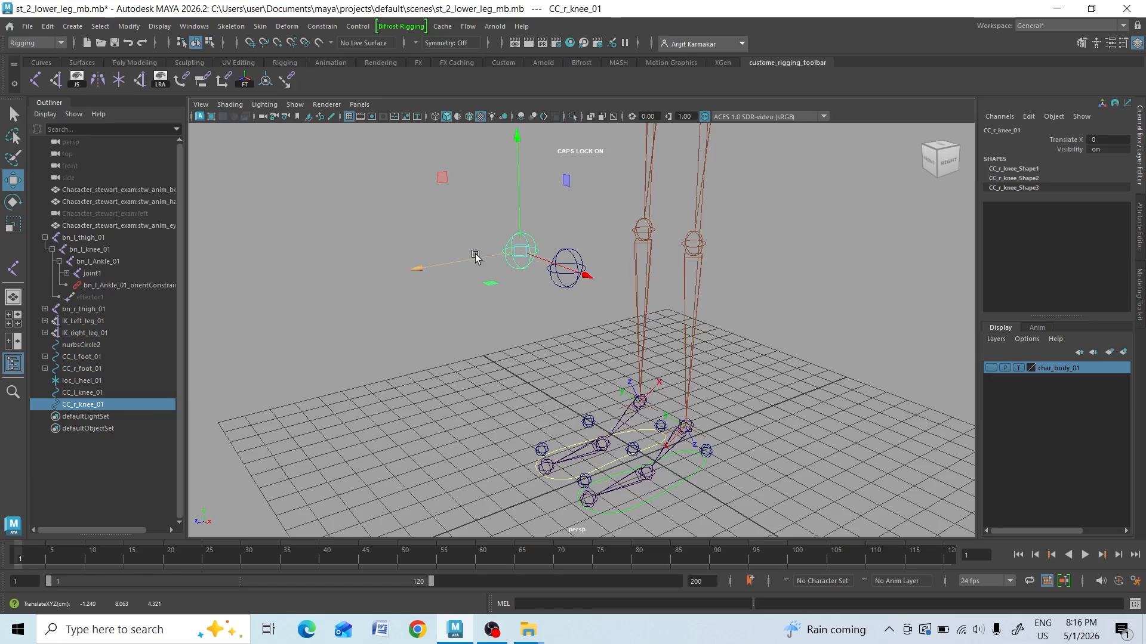
pyautogui.click(518, 200)
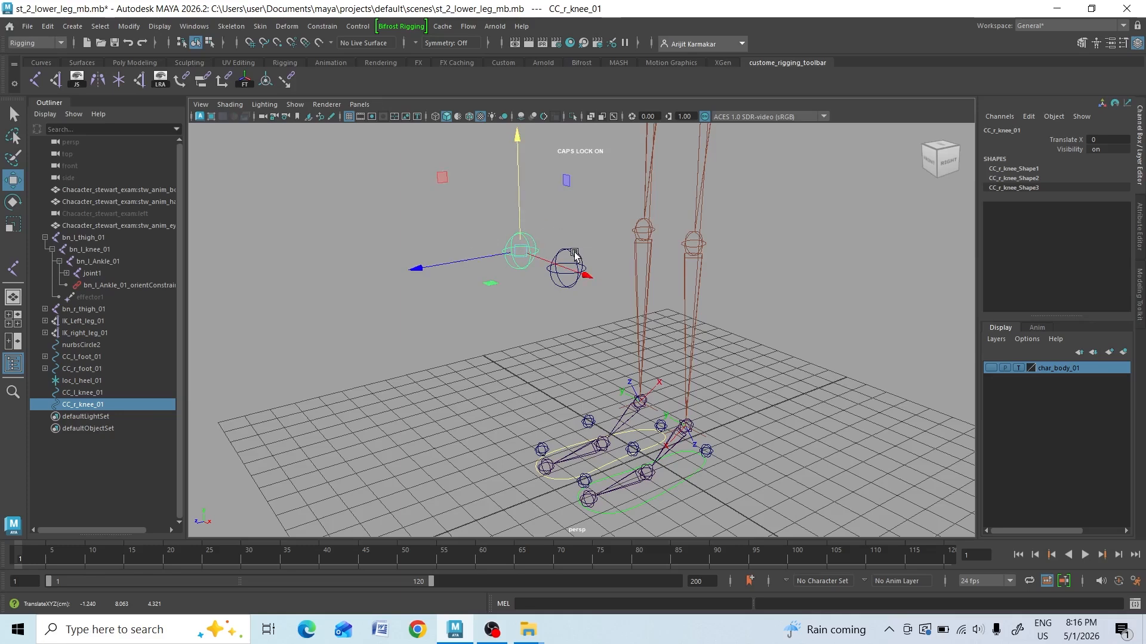
pyautogui.click(574, 255)
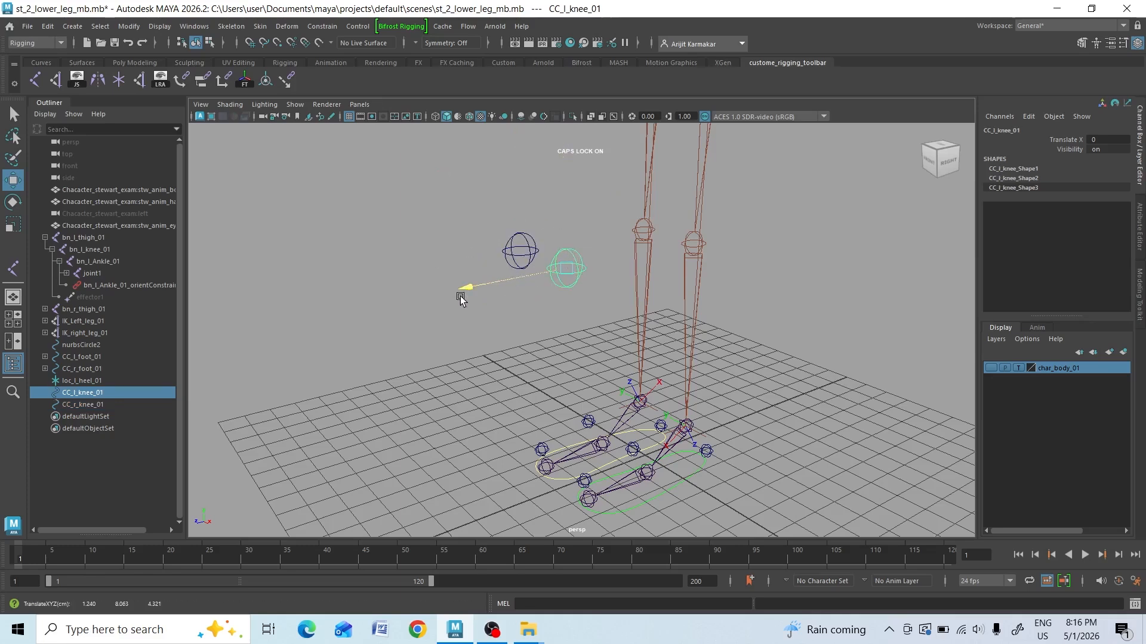
pyautogui.click(594, 287)
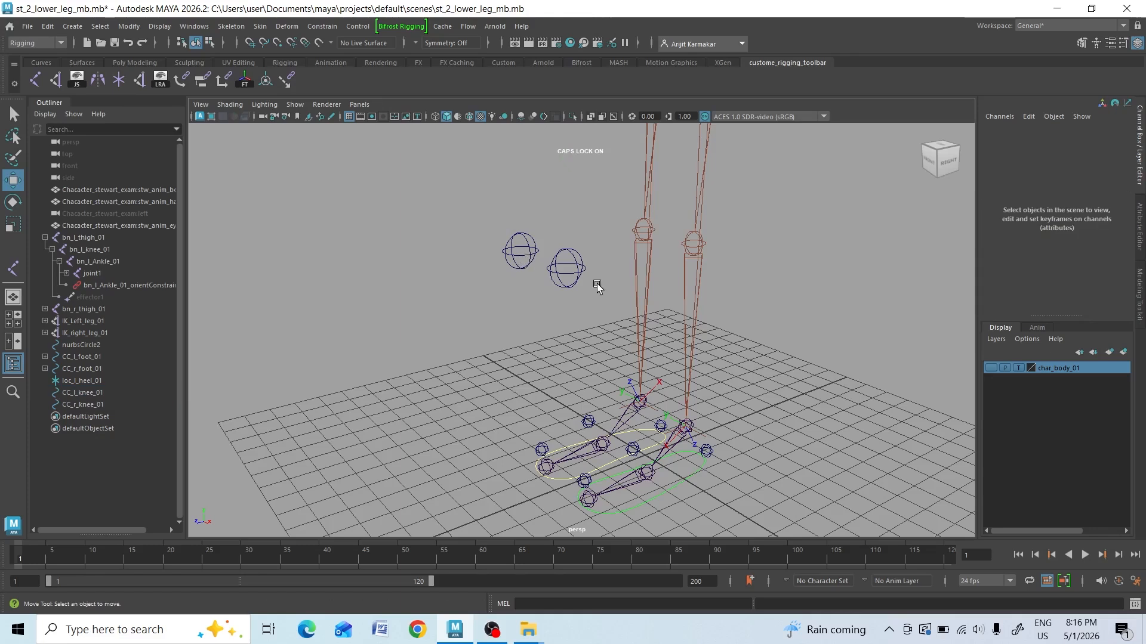
pyautogui.click(579, 270)
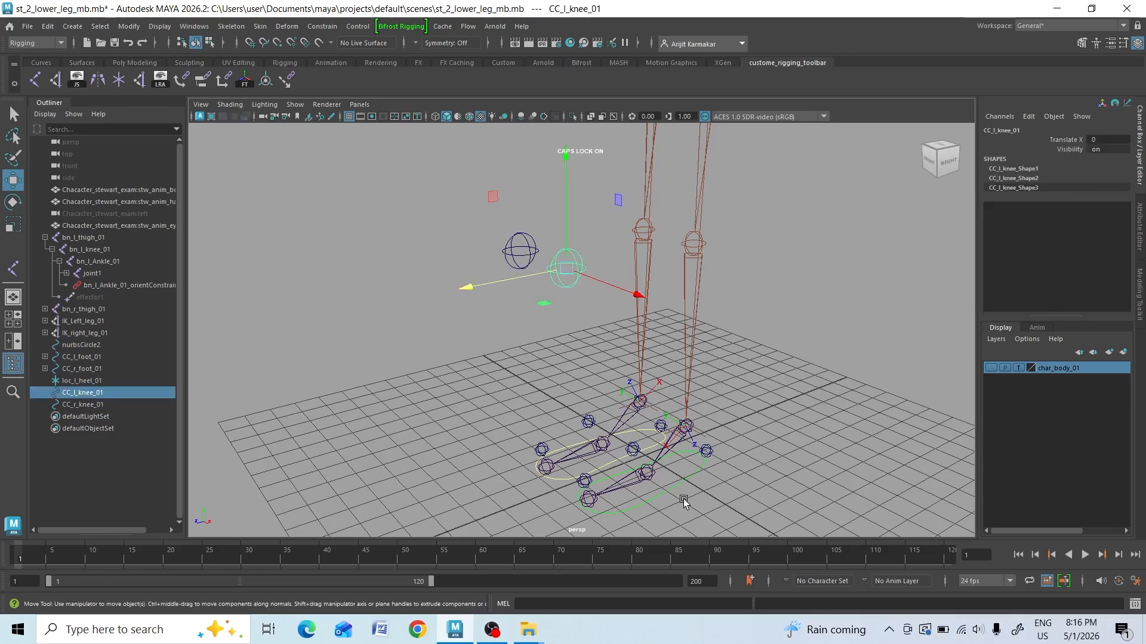
# Try moving the right foot control CC_r_foot_01 along its X axis and undo the move.
pyautogui.click(650, 447)
pyautogui.moveTo(701, 440)
pyautogui.mouseDown()
pyautogui.moveTo(736, 448)
pyautogui.moveTo(720, 435)
pyautogui.mouseUp()
pyautogui.hotkey('ctrl', 'z')
pyautogui.scroll(-3, 686, 456)
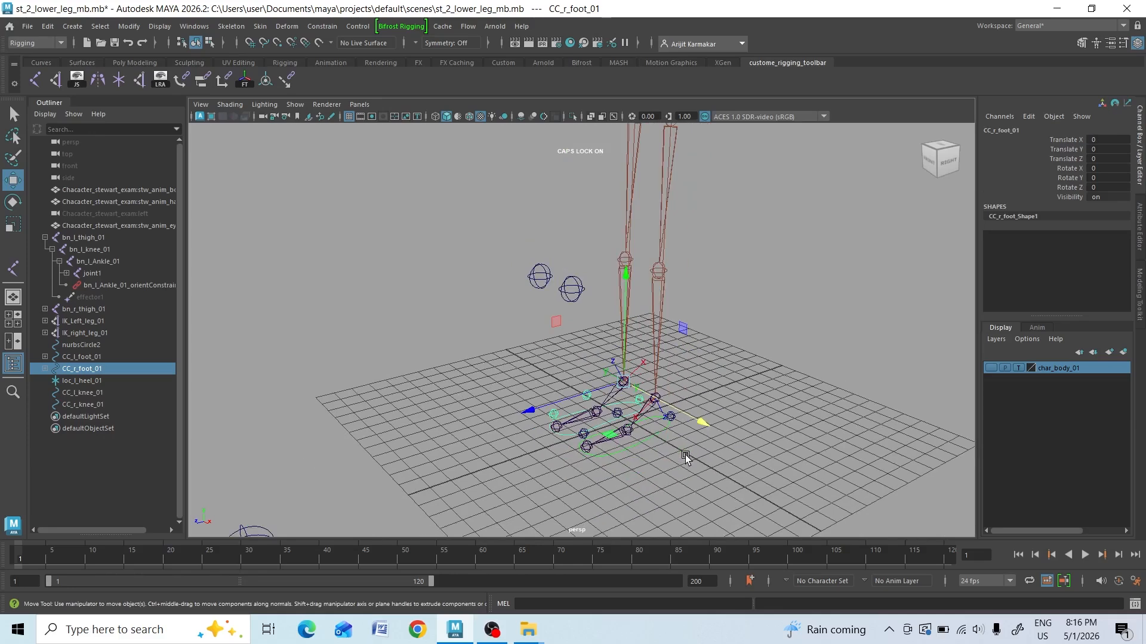
# Select only the left knee control CC_l_knee_01 and open Channel Control for it.
pyautogui.click(582, 302)
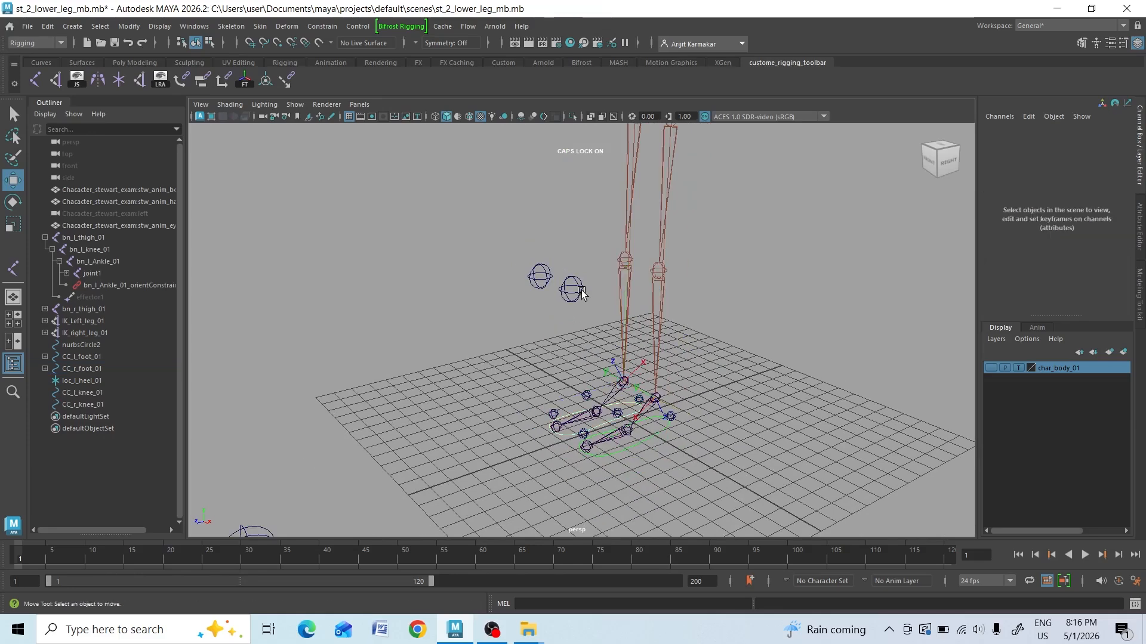
pyautogui.click(582, 291)
pyautogui.keyDown('shift'); pyautogui.click(540, 277); pyautogui.keyUp('shift')
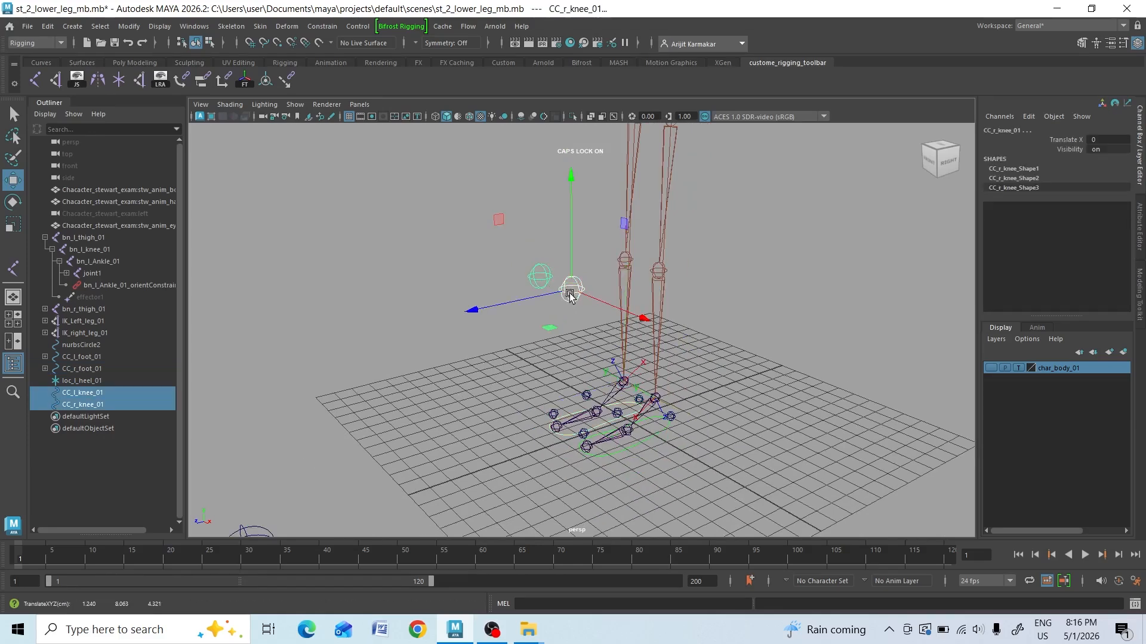
pyautogui.click(594, 286)
pyautogui.click(580, 289)
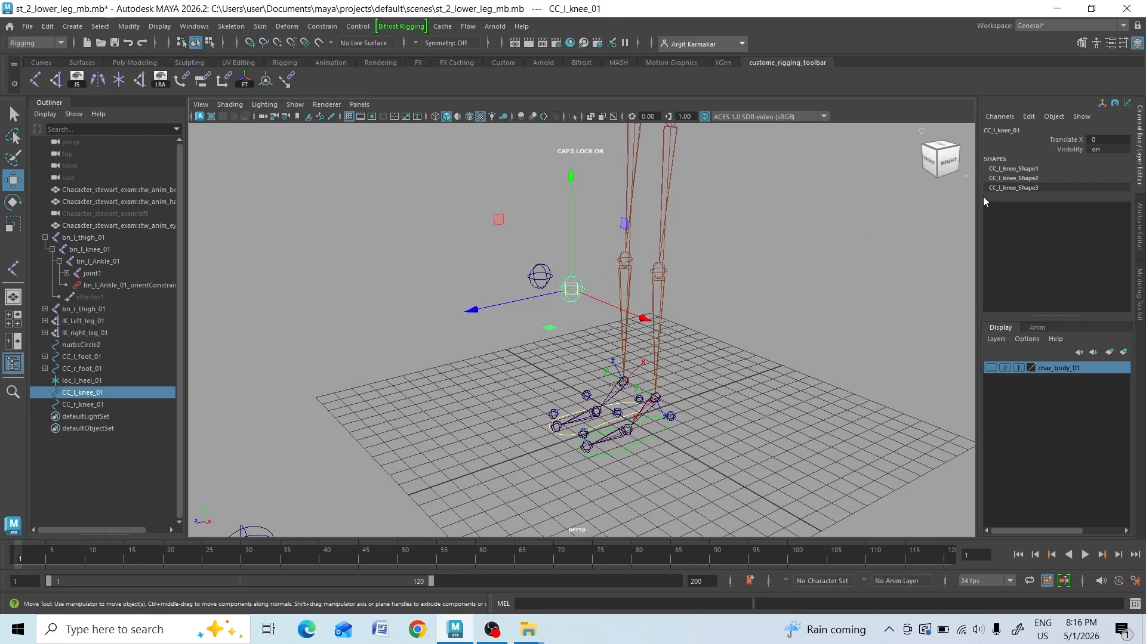
pyautogui.click(999, 117)
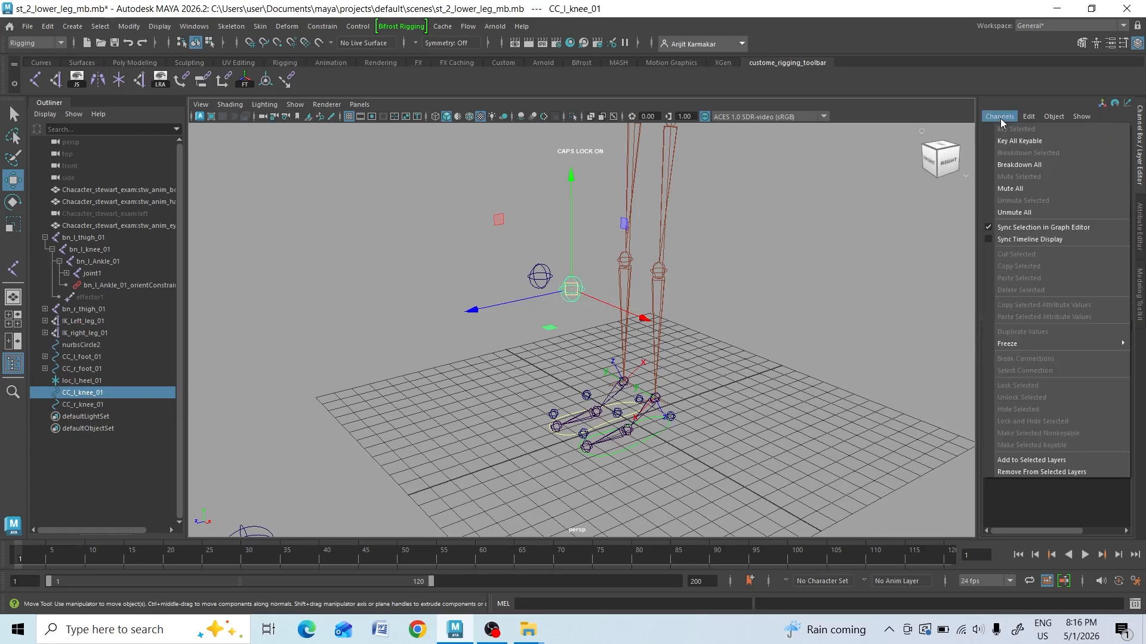
pyautogui.moveTo(1065, 344)
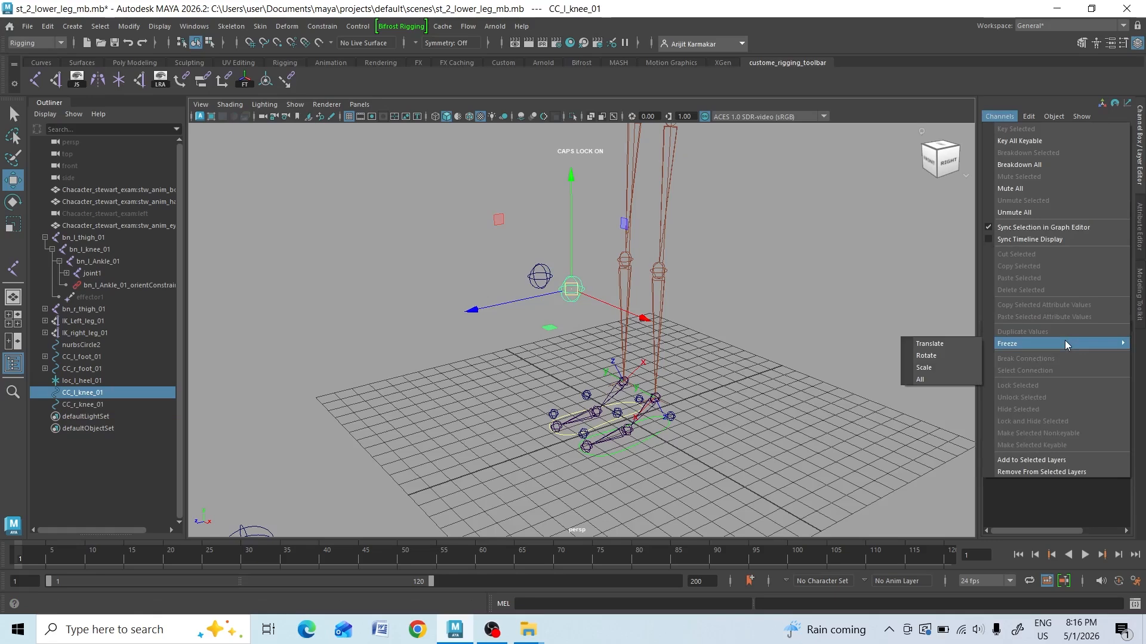
pyautogui.click(1027, 117)
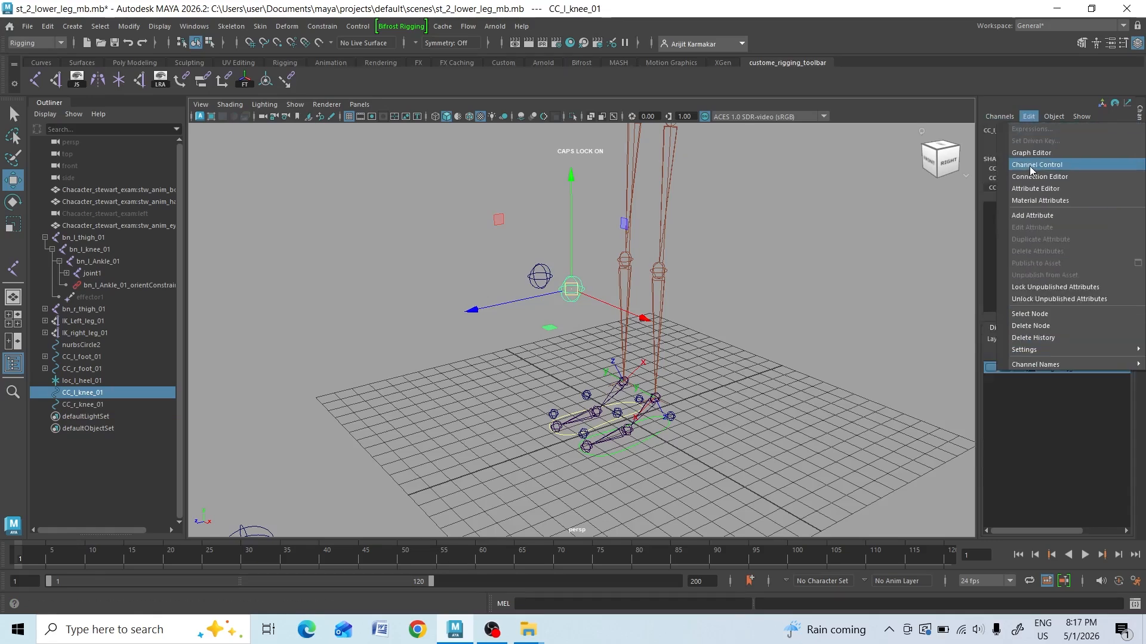
pyautogui.click(1029, 167)
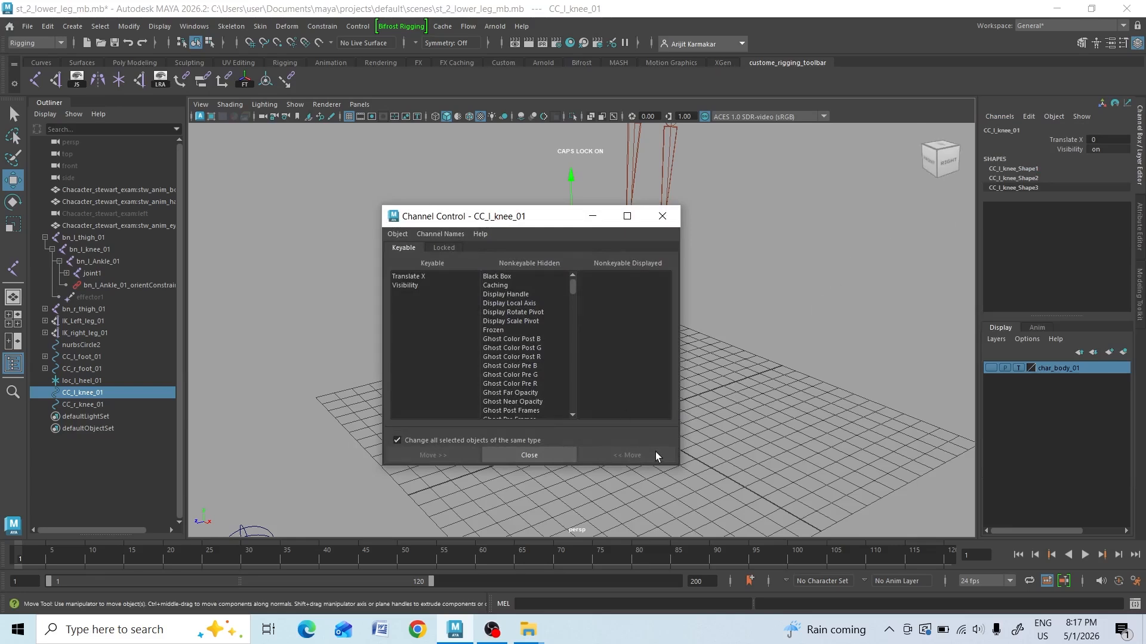
# Examine the keyable and nonkeyable hidden channels of CC_l_knee_01 in an enlarged Channel Control window, and close it.
pyautogui.moveTo(678, 467); pyautogui.dragTo(778, 593)
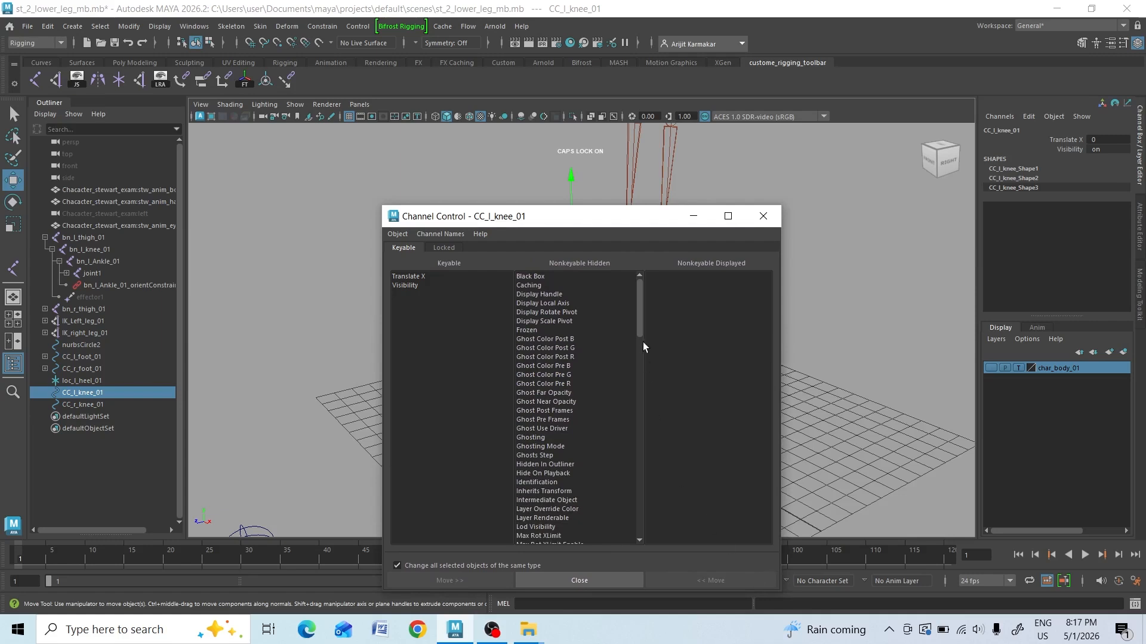
pyautogui.moveTo(639, 324); pyautogui.dragTo(641, 508)
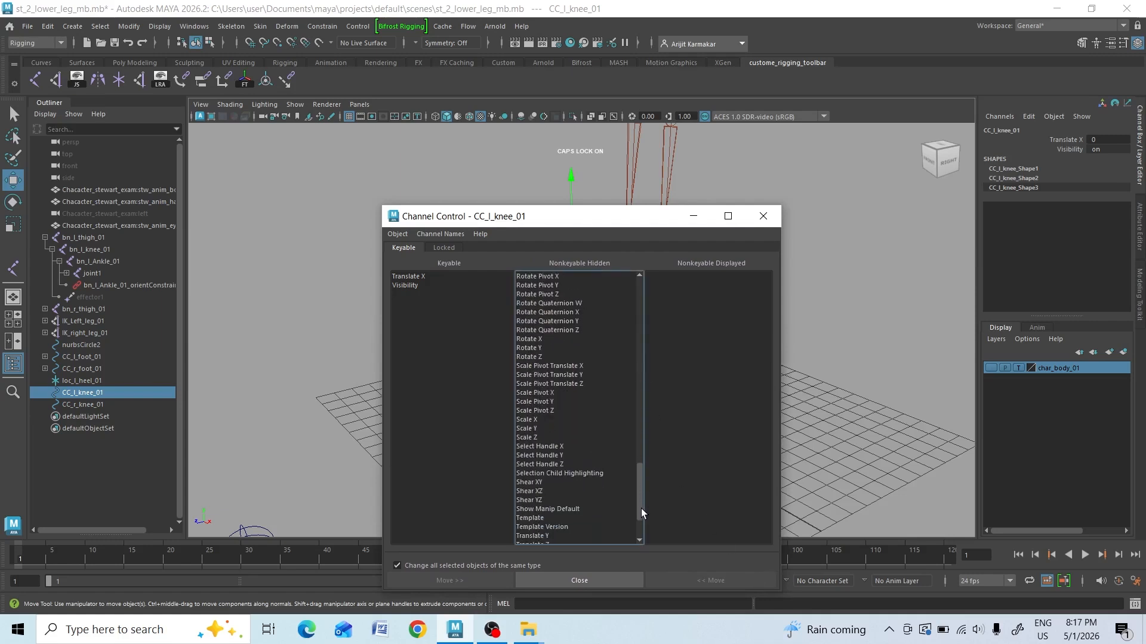
pyautogui.click(409, 285)
pyautogui.click(411, 277)
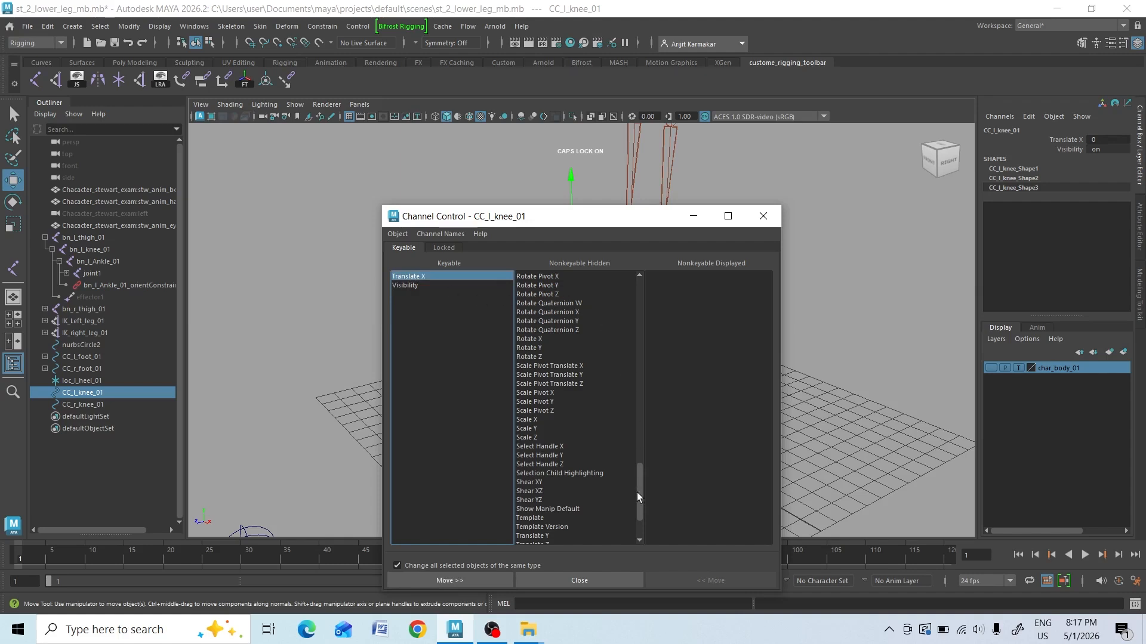
pyautogui.moveTo(637, 497); pyautogui.dragTo(650, 300)
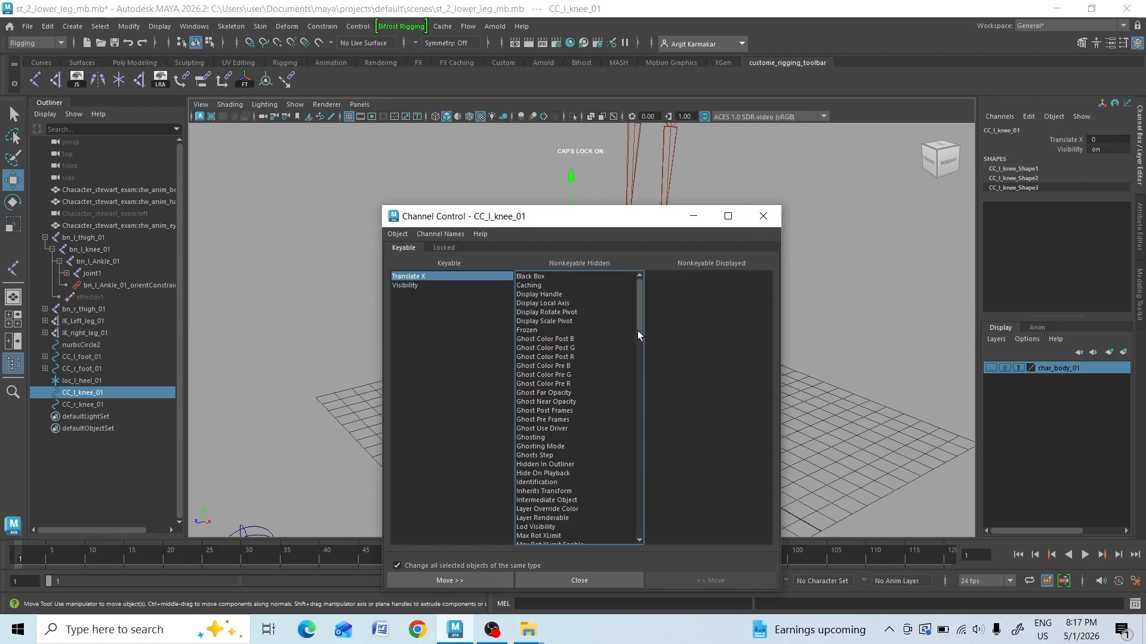
pyautogui.click(769, 216)
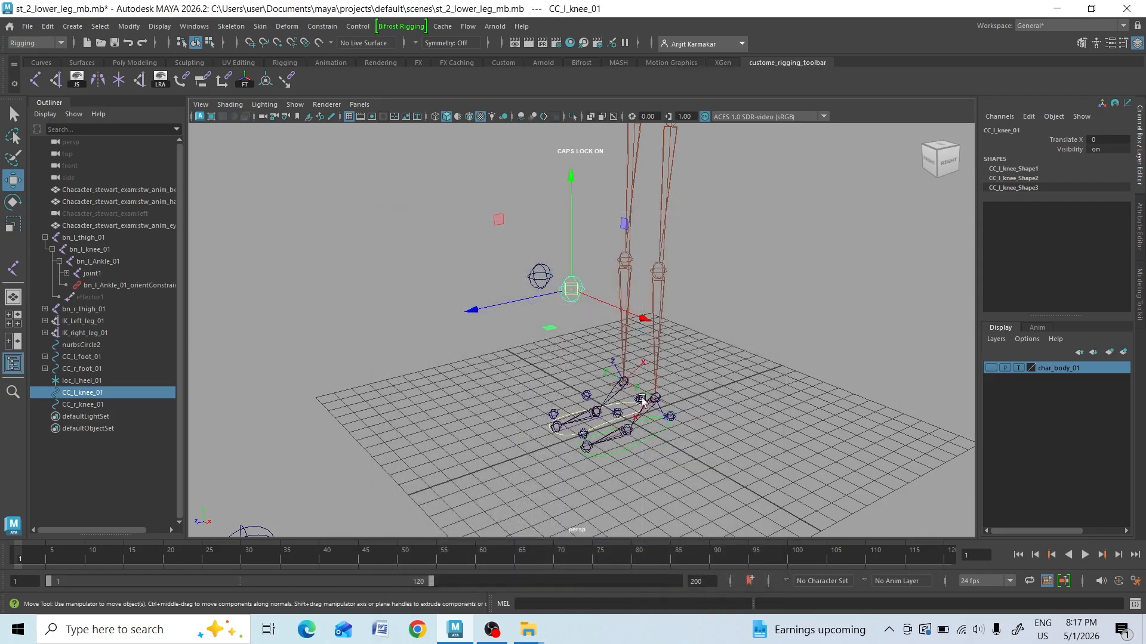
pyautogui.keyDown('alt'); pyautogui.moveTo(706, 374); pyautogui.dragTo(716, 441, button='right'); pyautogui.keyUp('alt')
pyautogui.keyDown('alt'); pyautogui.moveTo(716, 442); pyautogui.dragTo(722, 402); pyautogui.keyUp('alt')
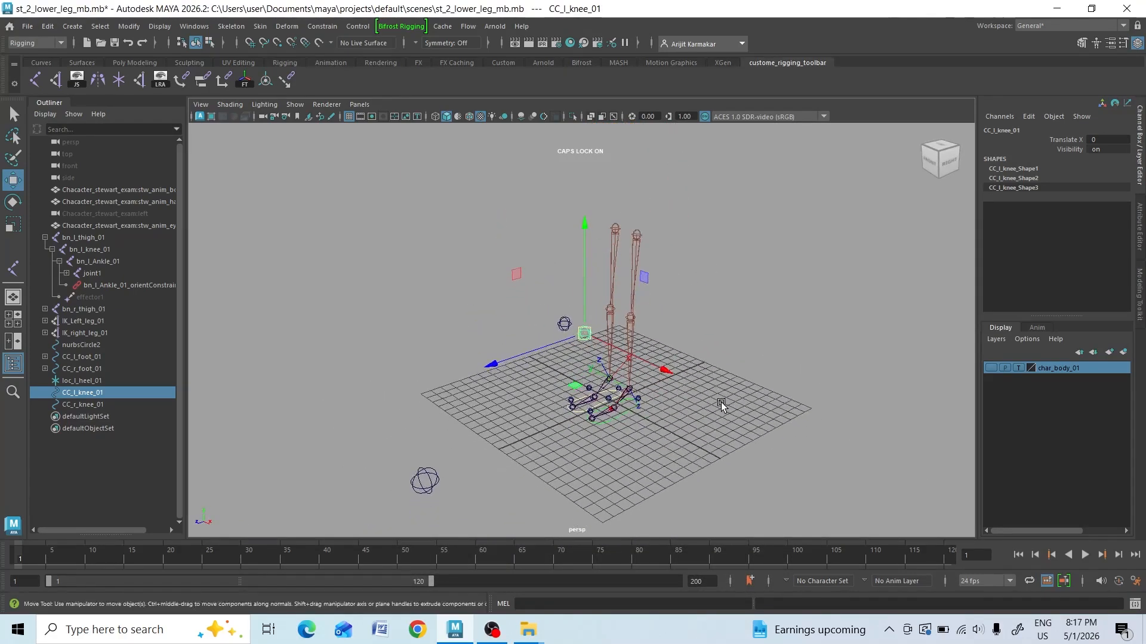
pyautogui.scroll(4, 721, 403)
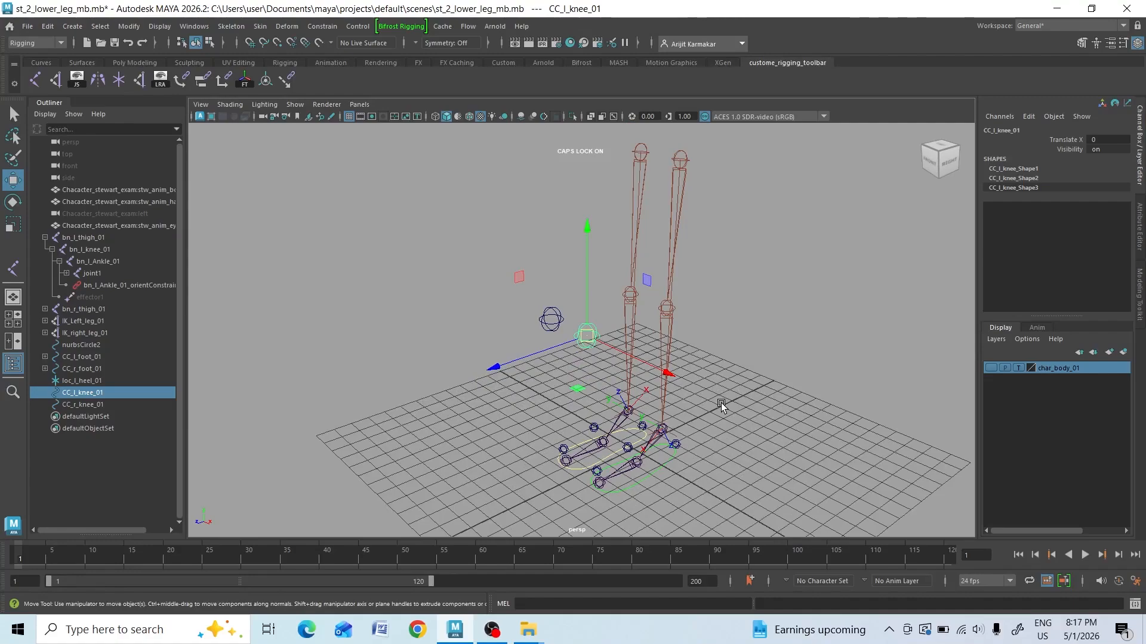
pyautogui.keyDown('alt'); pyautogui.moveTo(723, 400); pyautogui.dragTo(669, 414); pyautogui.keyUp('alt')
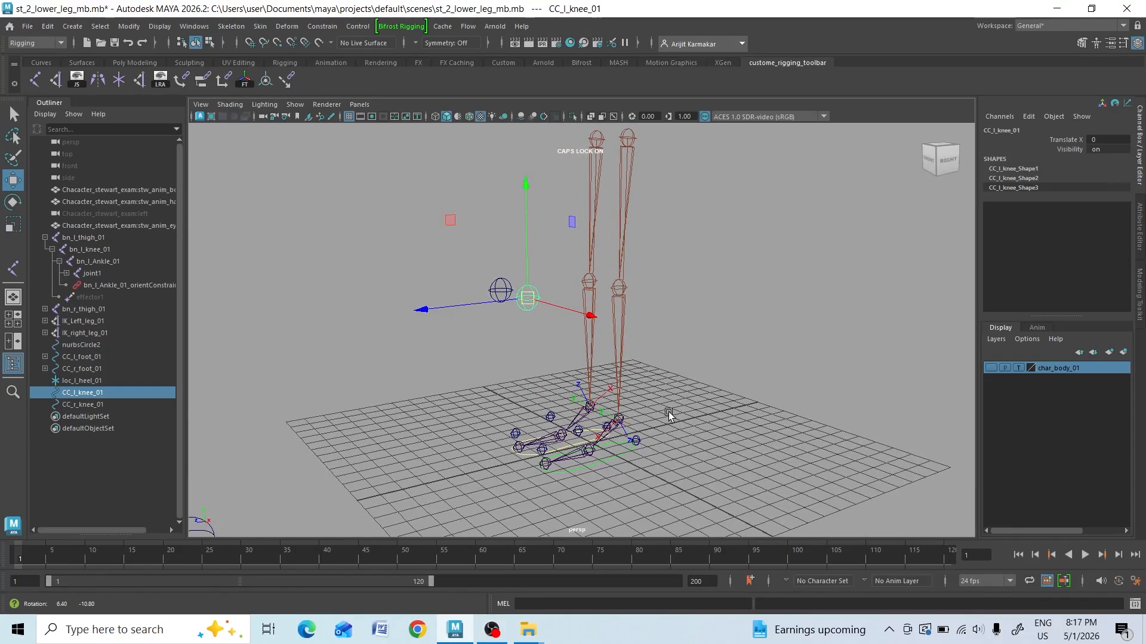